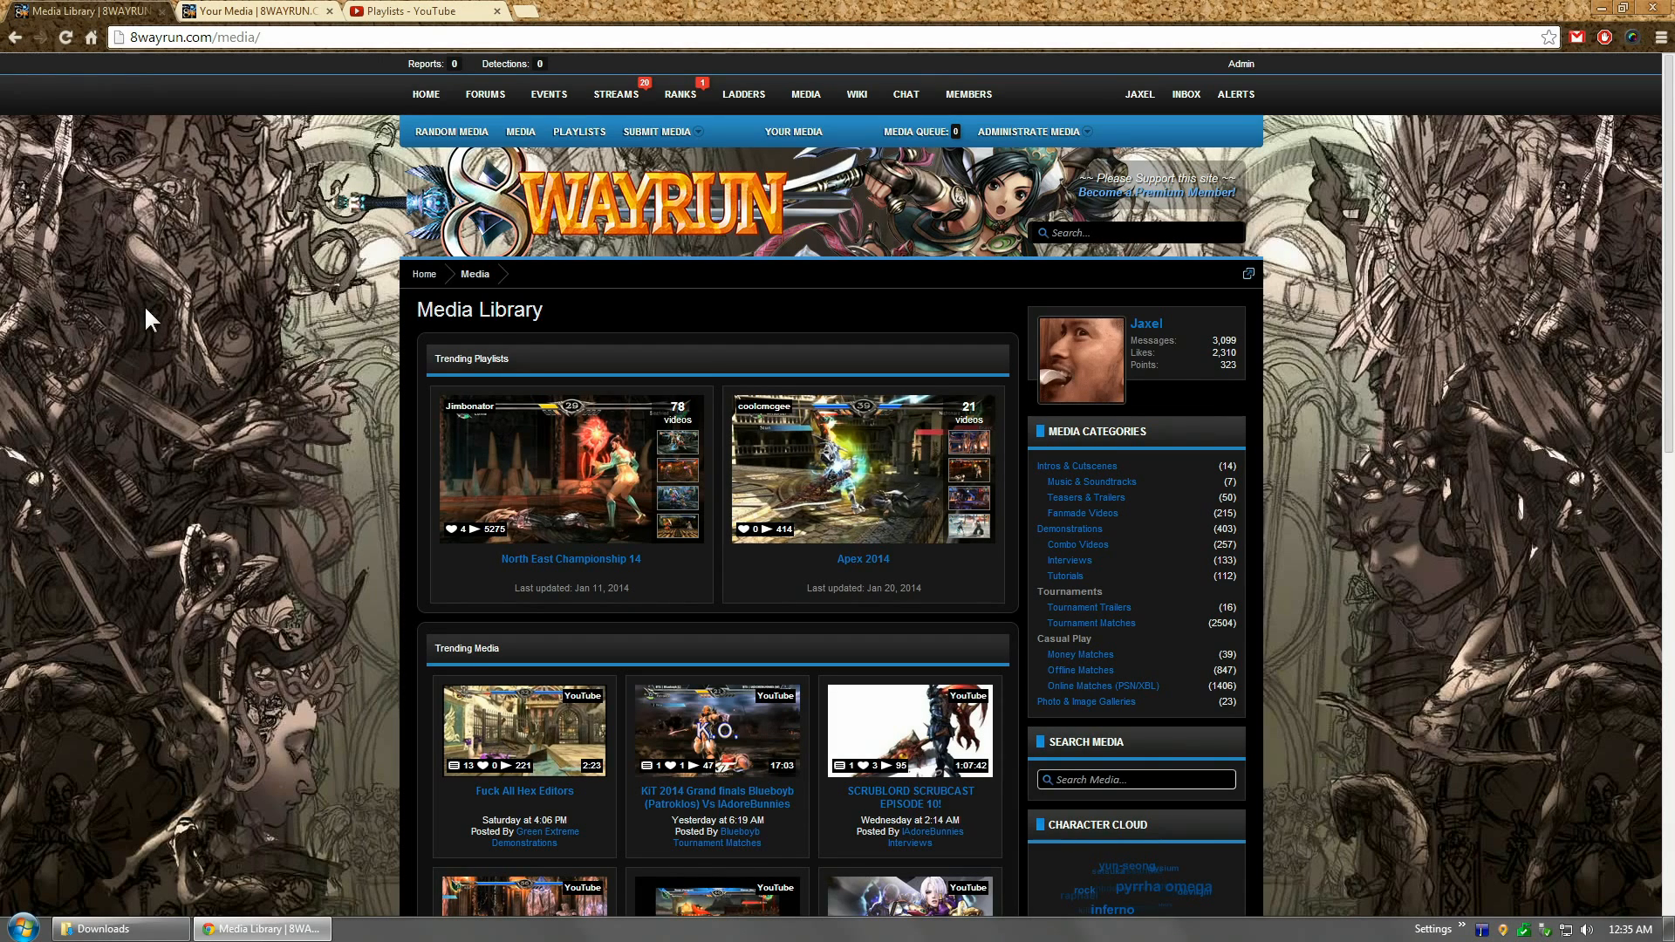
Step: Check the YouTube channel's playlists, then return to the 8WAYRUN media library
click(410, 11)
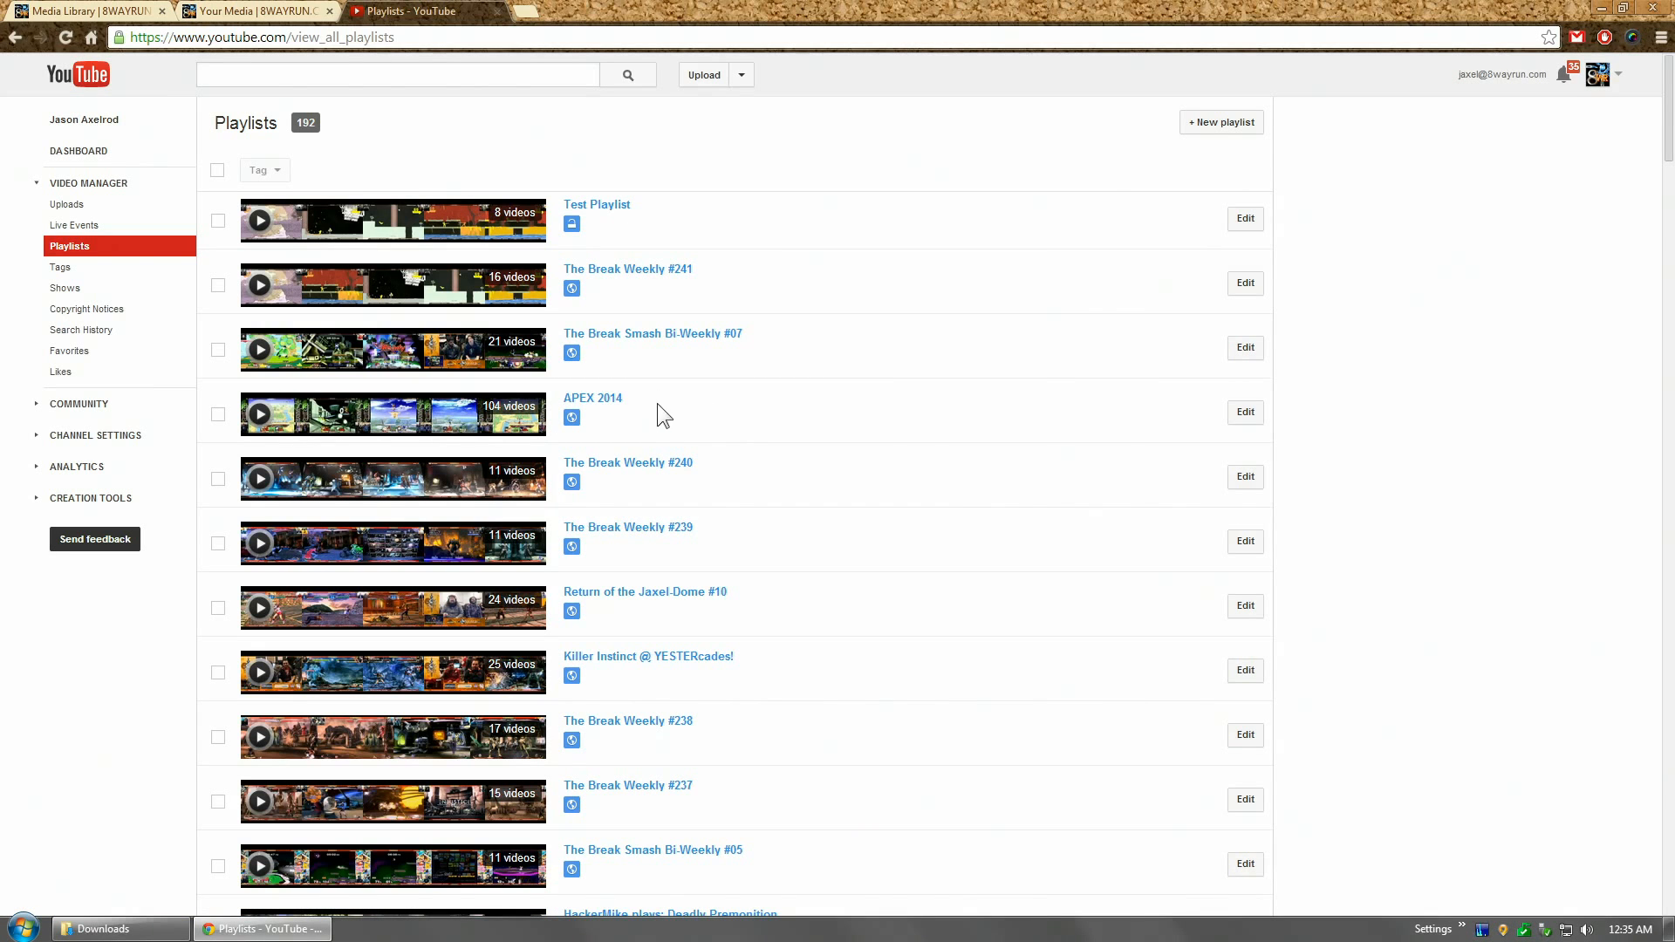
click(84, 8)
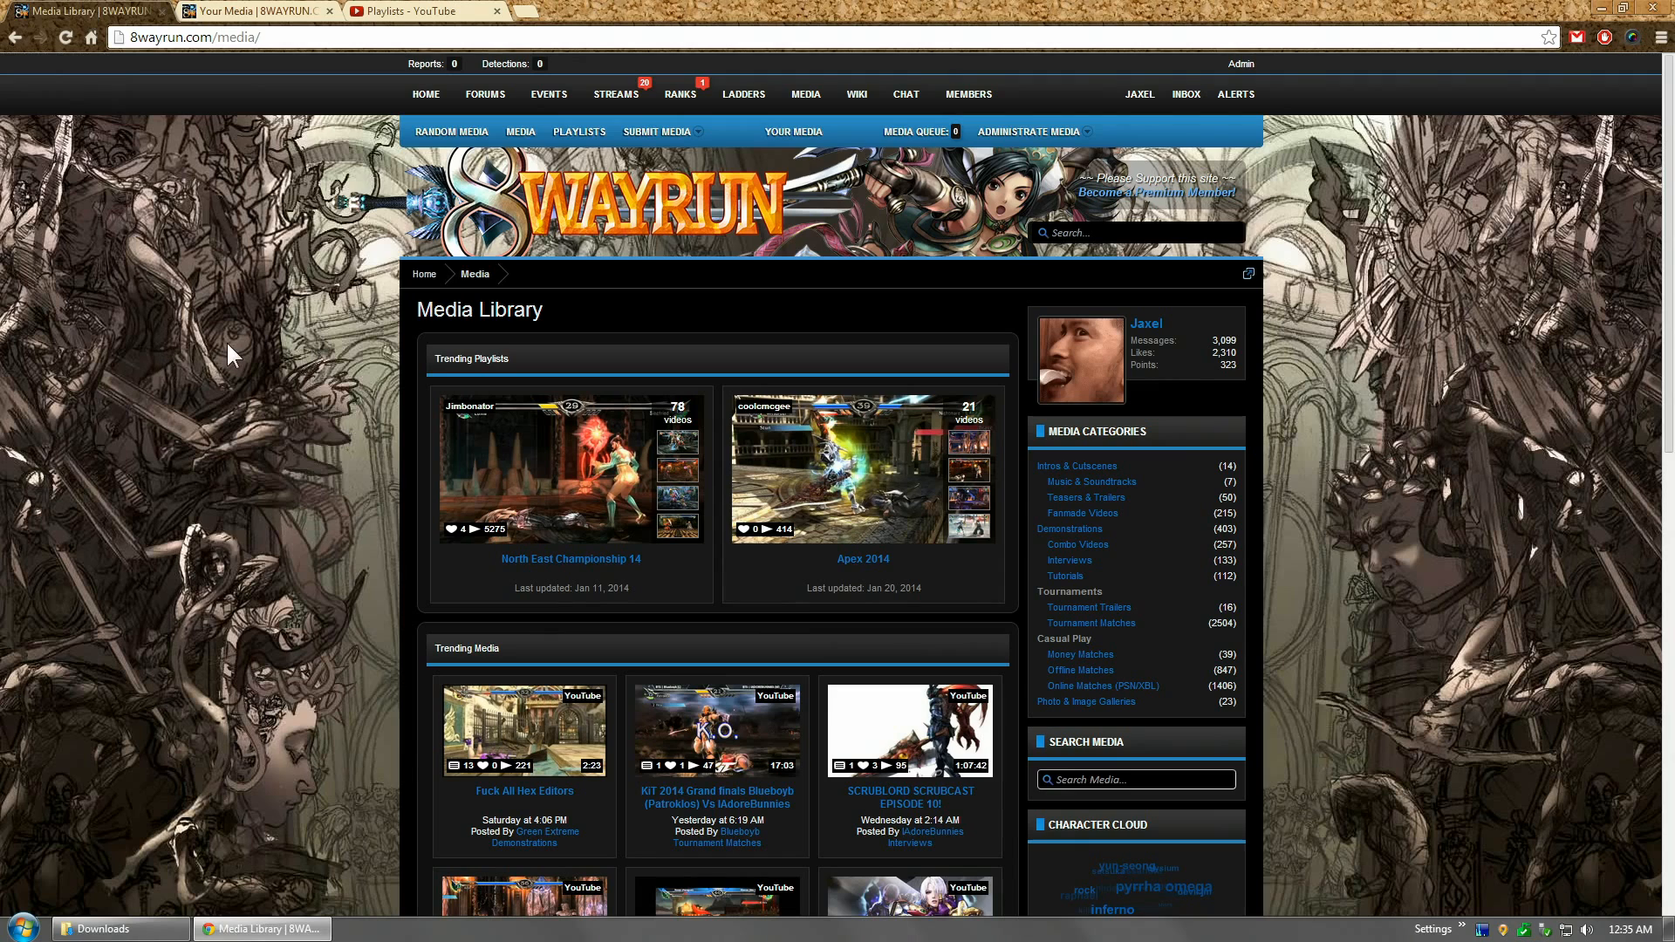
scroll(229, 347, down, 6)
scroll(229, 346, up, 6)
Step: Cancel the single Submit Media form and open Submit Bulk Playlist from the SUBMIT MEDIA menu instead
click(644, 132)
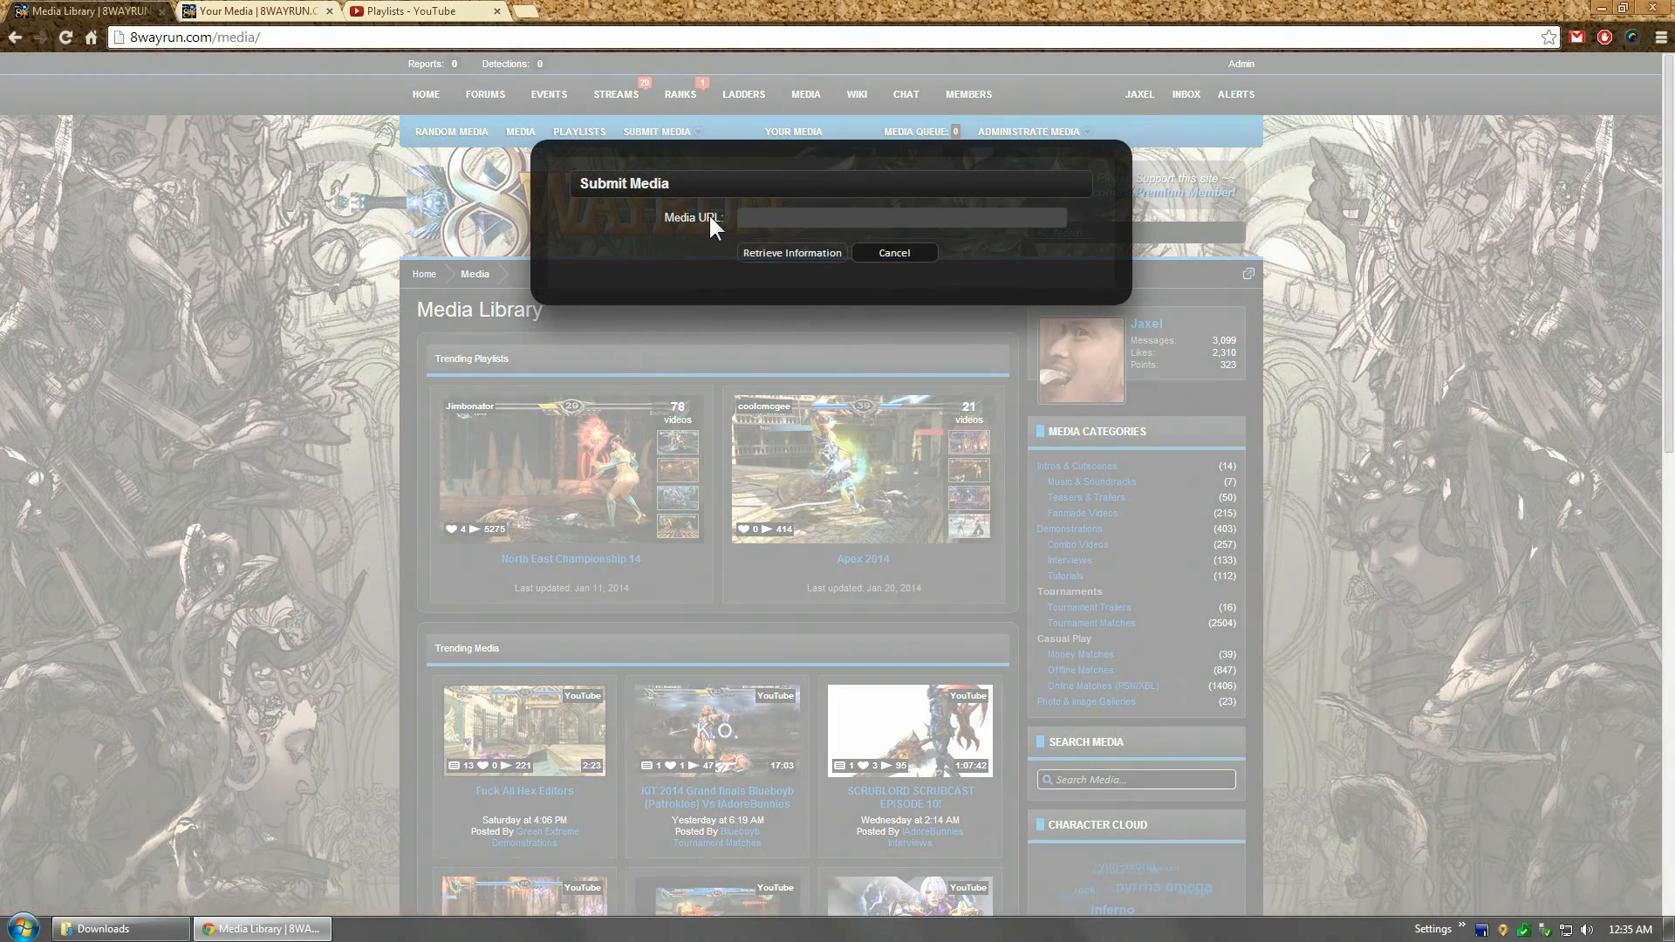
click(413, 257)
mouse_move(665, 139)
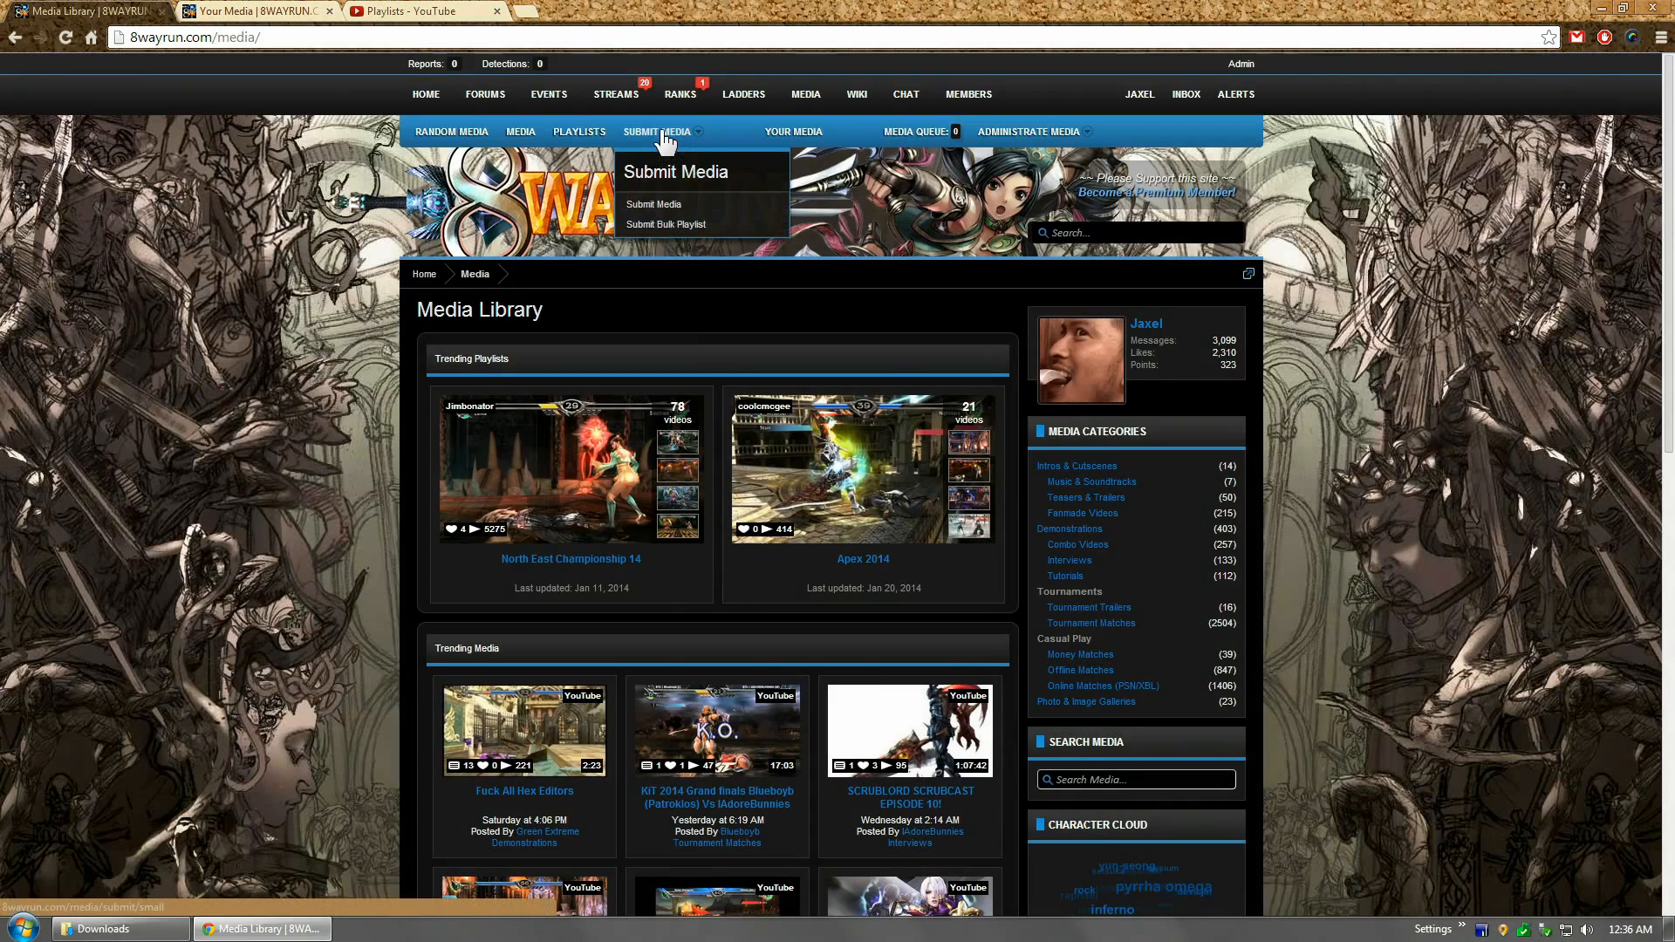
click(665, 228)
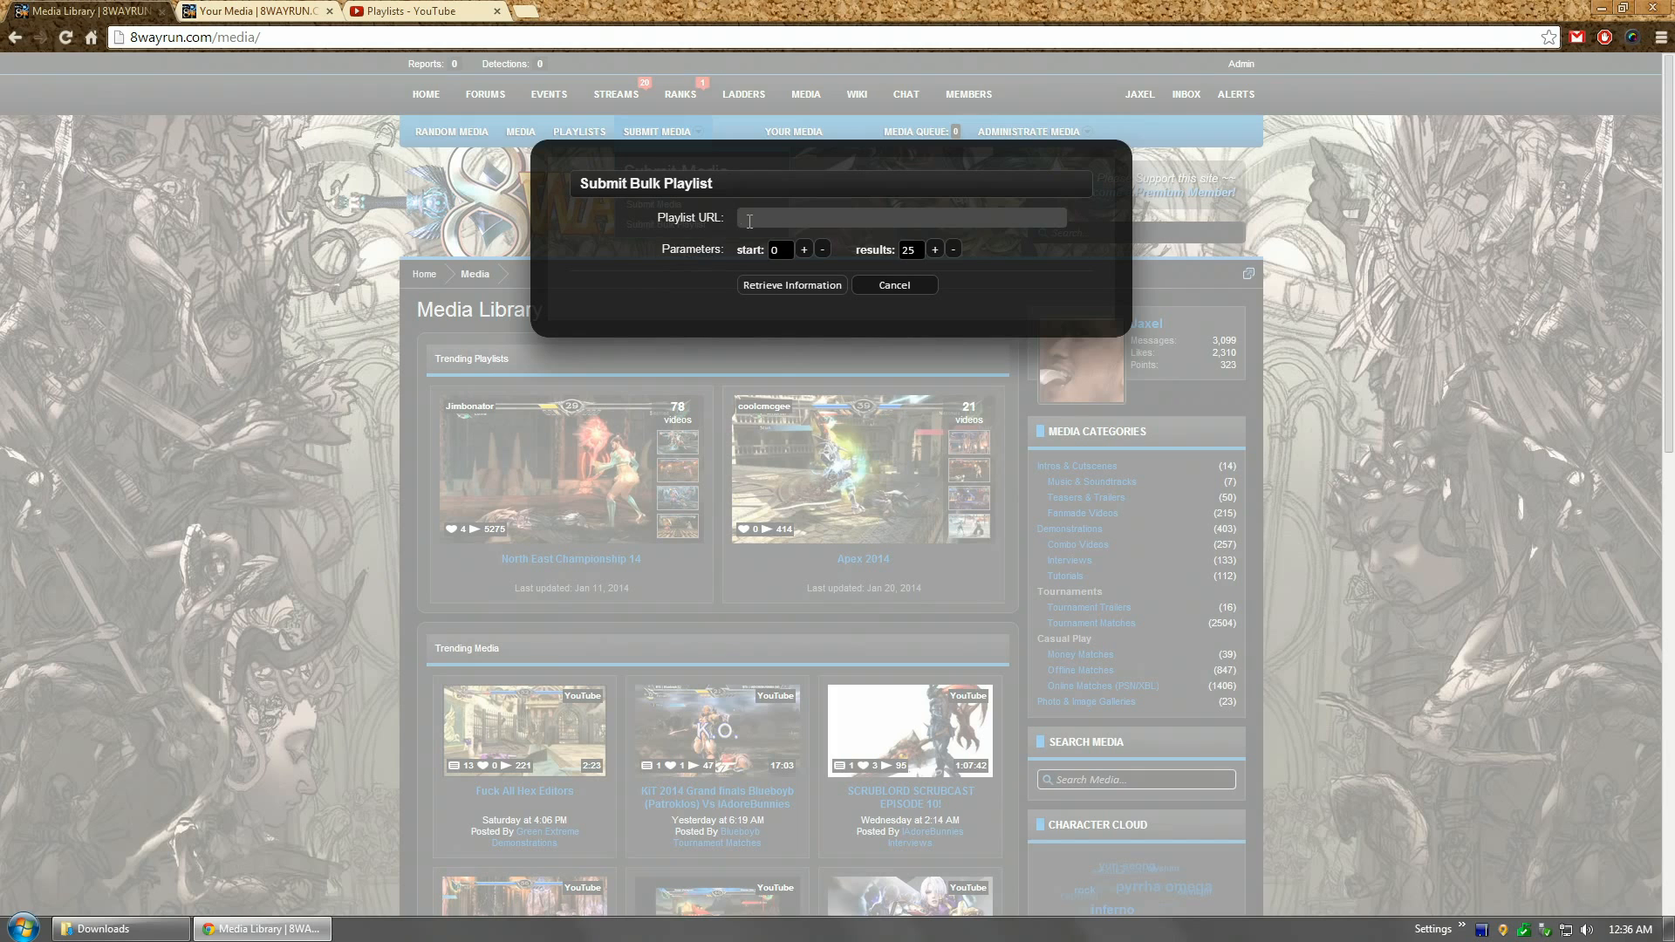
Step: Copy the Test Playlist's YouTube address and paste it into the Playlist URL field
click(423, 11)
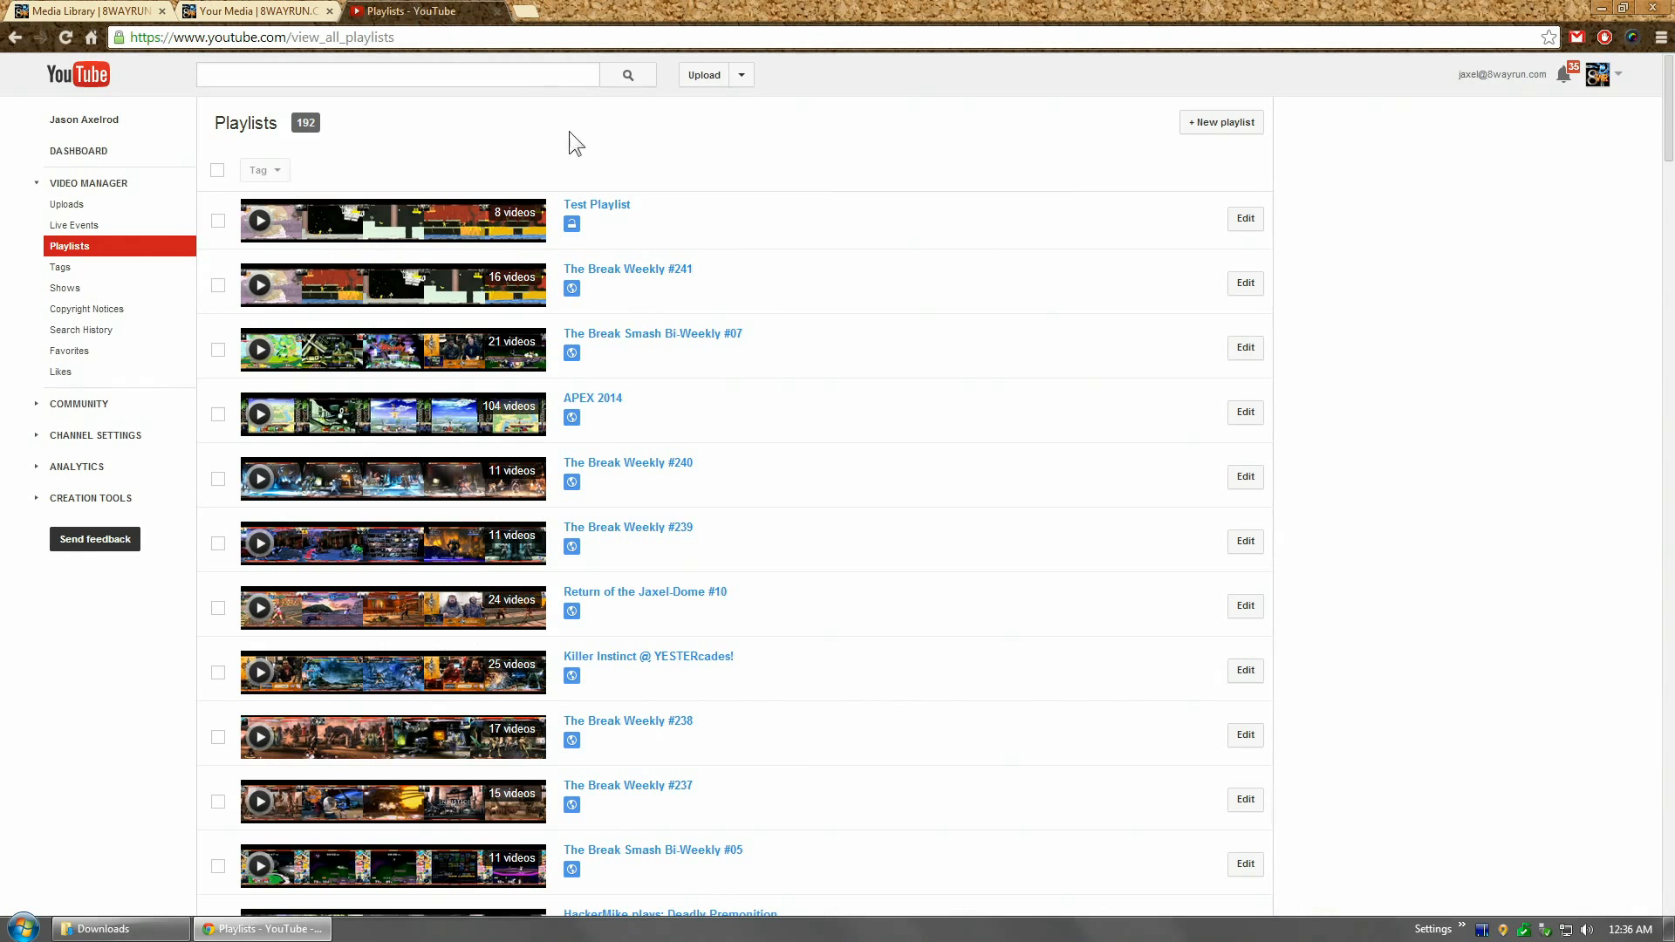
click(610, 212)
mouse_move(1669, 241)
mouse_down()
mouse_move(1673, 529)
mouse_move(1672, 269)
mouse_up()
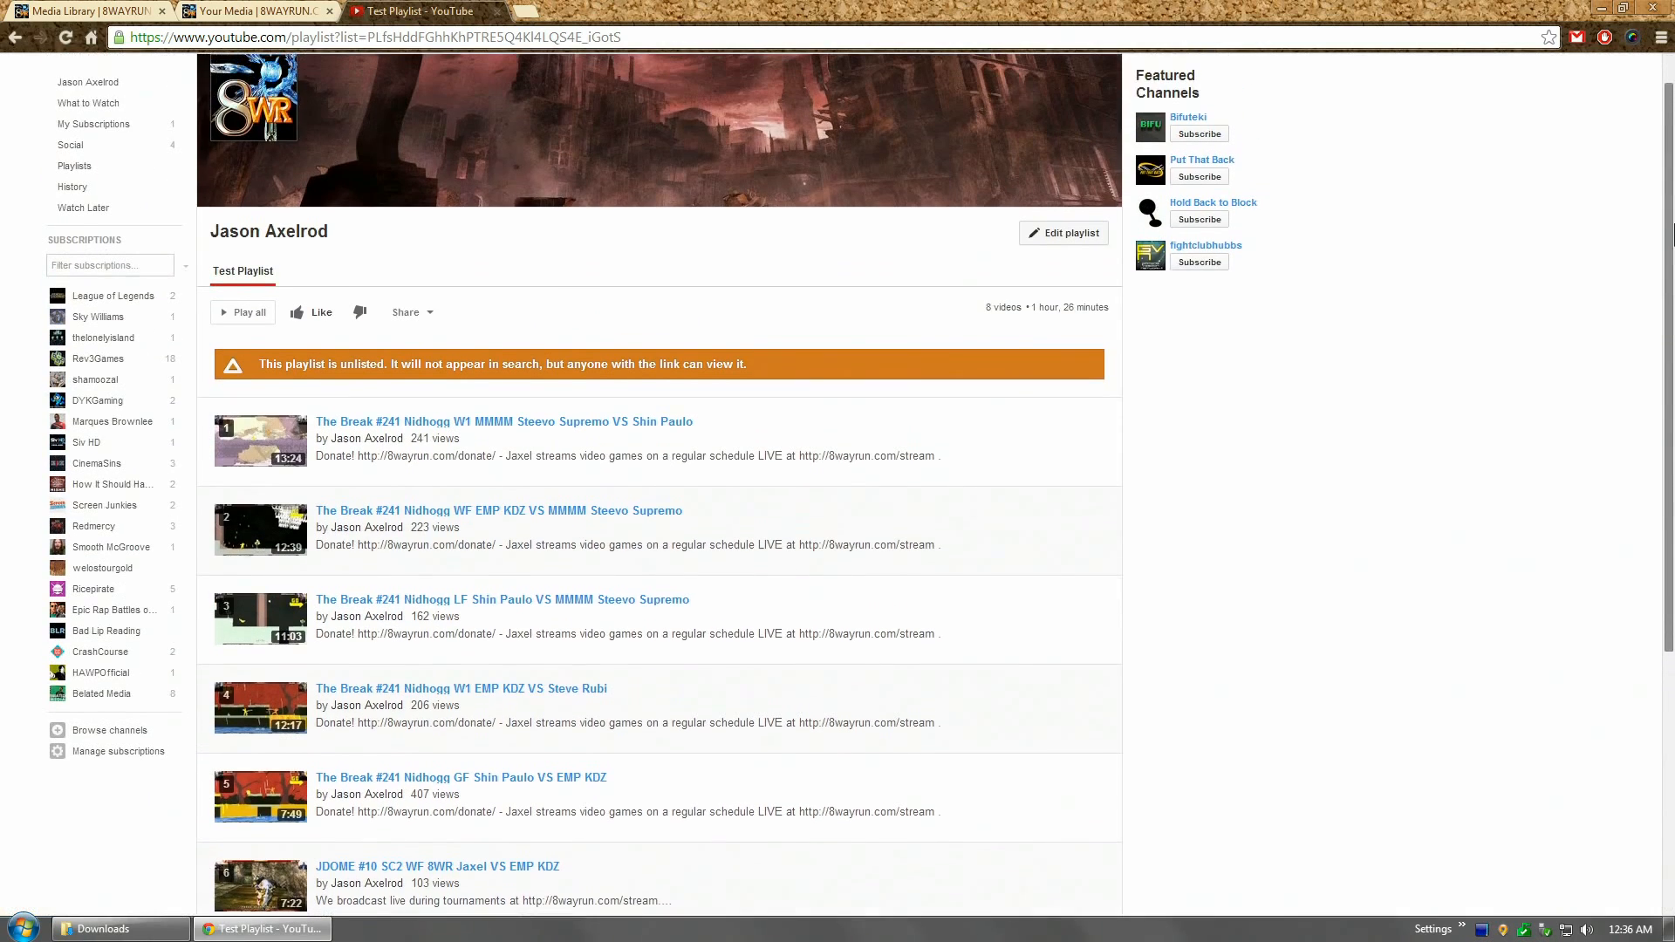
click(535, 38)
key(ctrl+c)
click(215, 11)
key(ctrl+v)
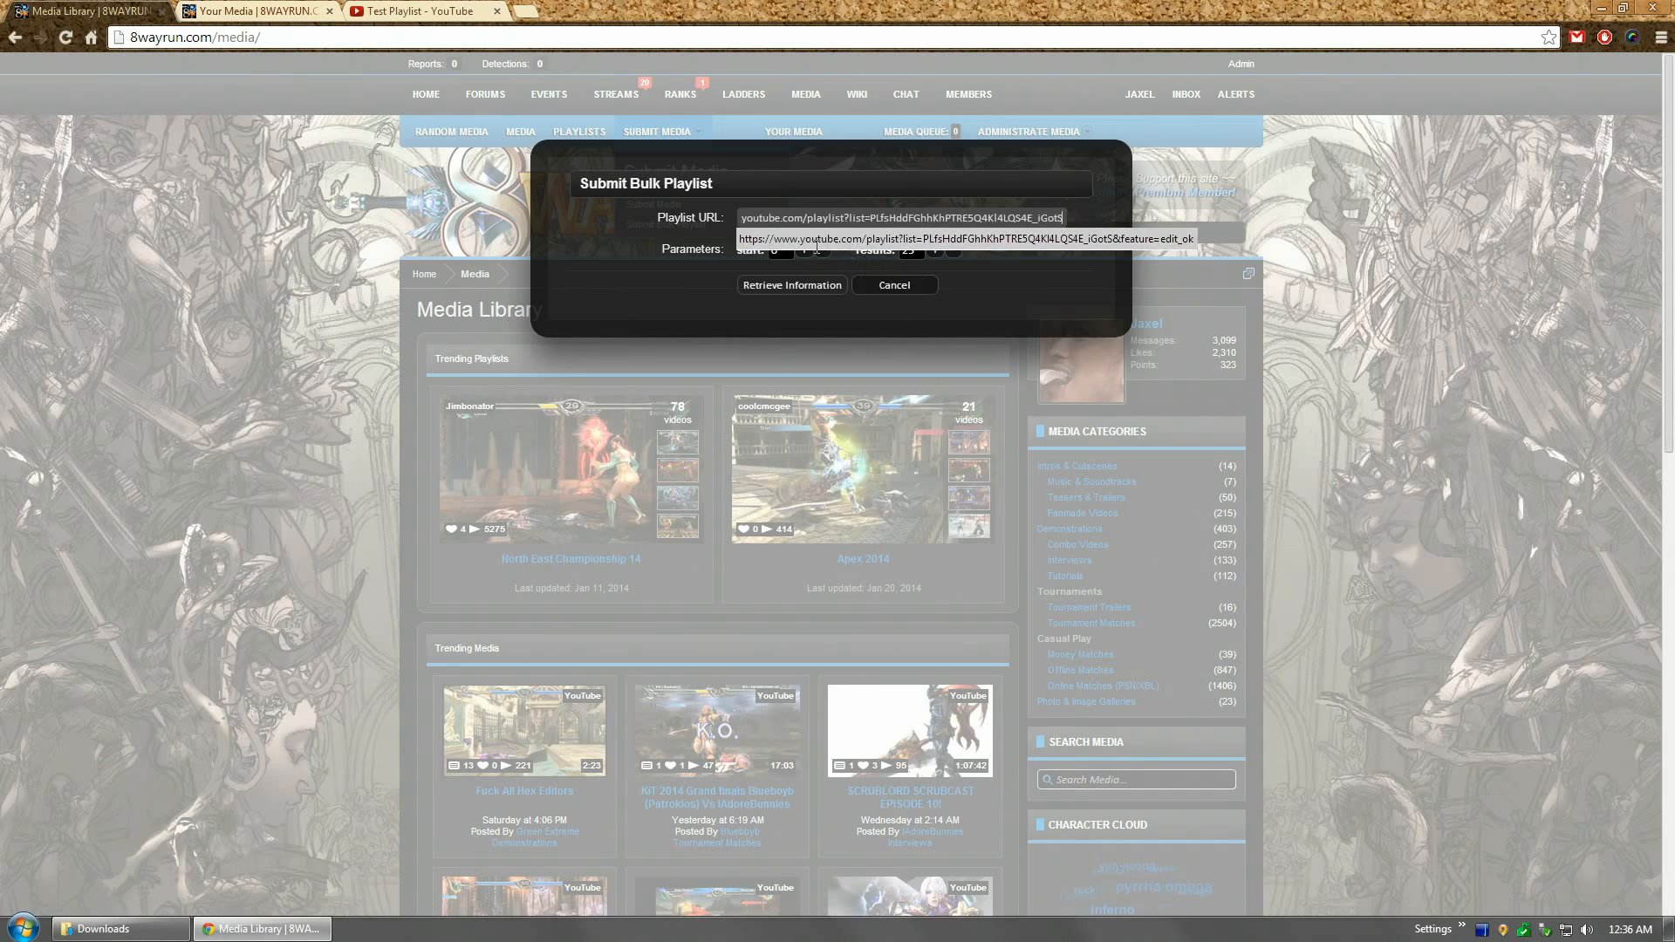
click(624, 236)
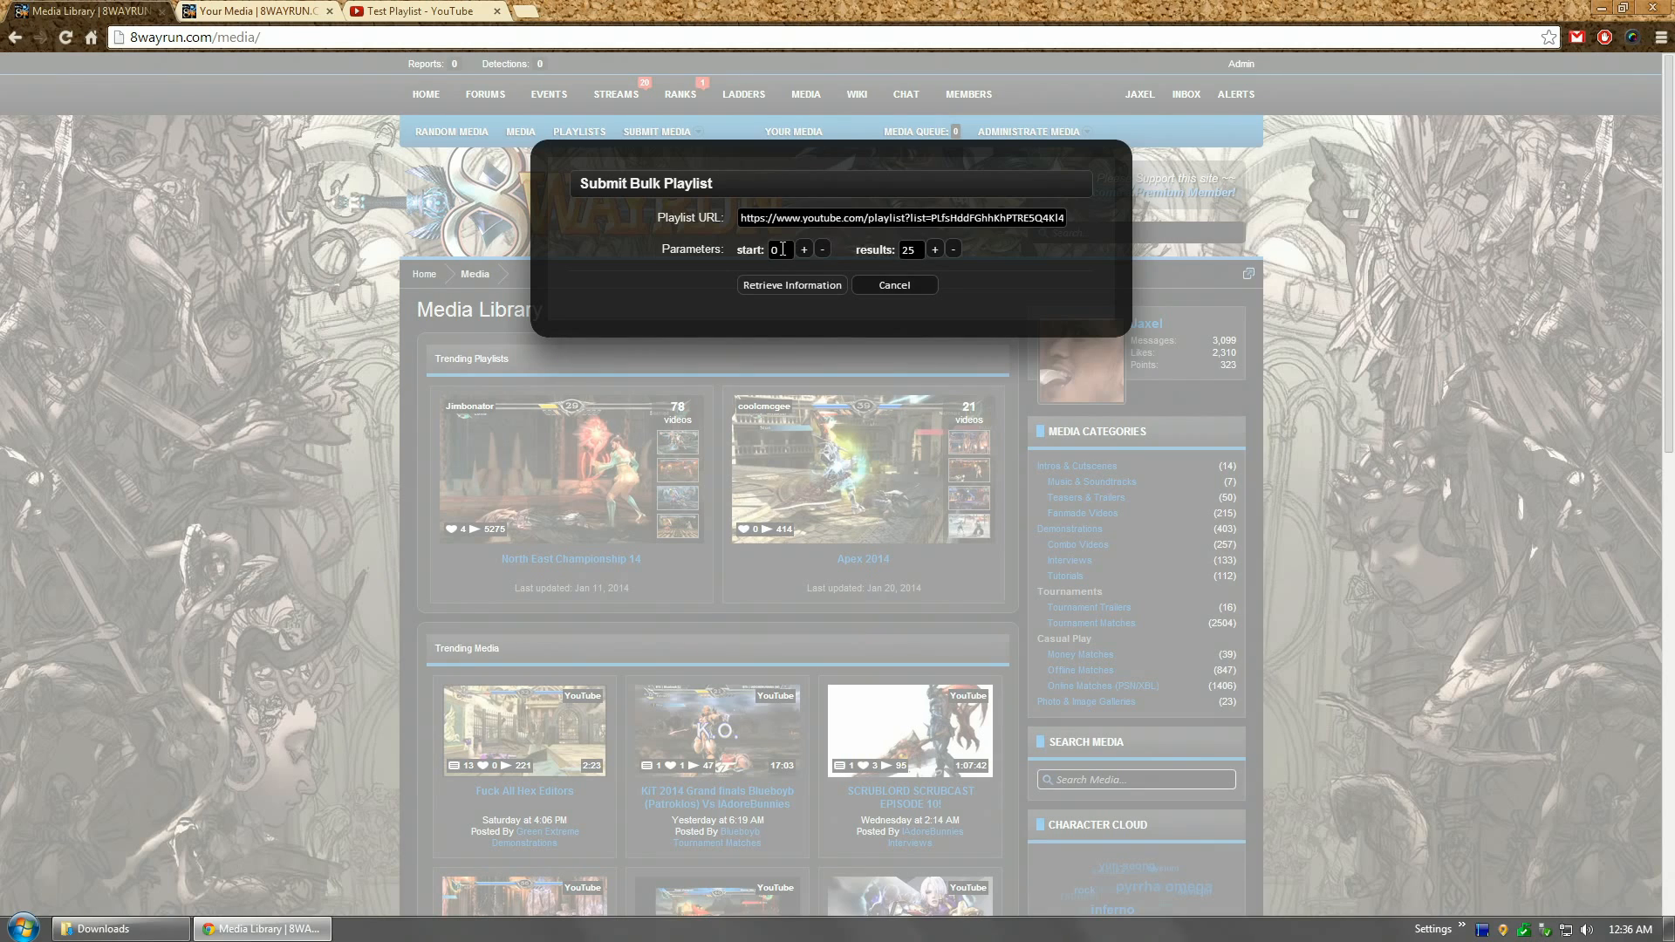
Step: Lower the number of results to fetch to 5
click(917, 250)
click(954, 250)
click(955, 250)
click(954, 250)
click(954, 250)
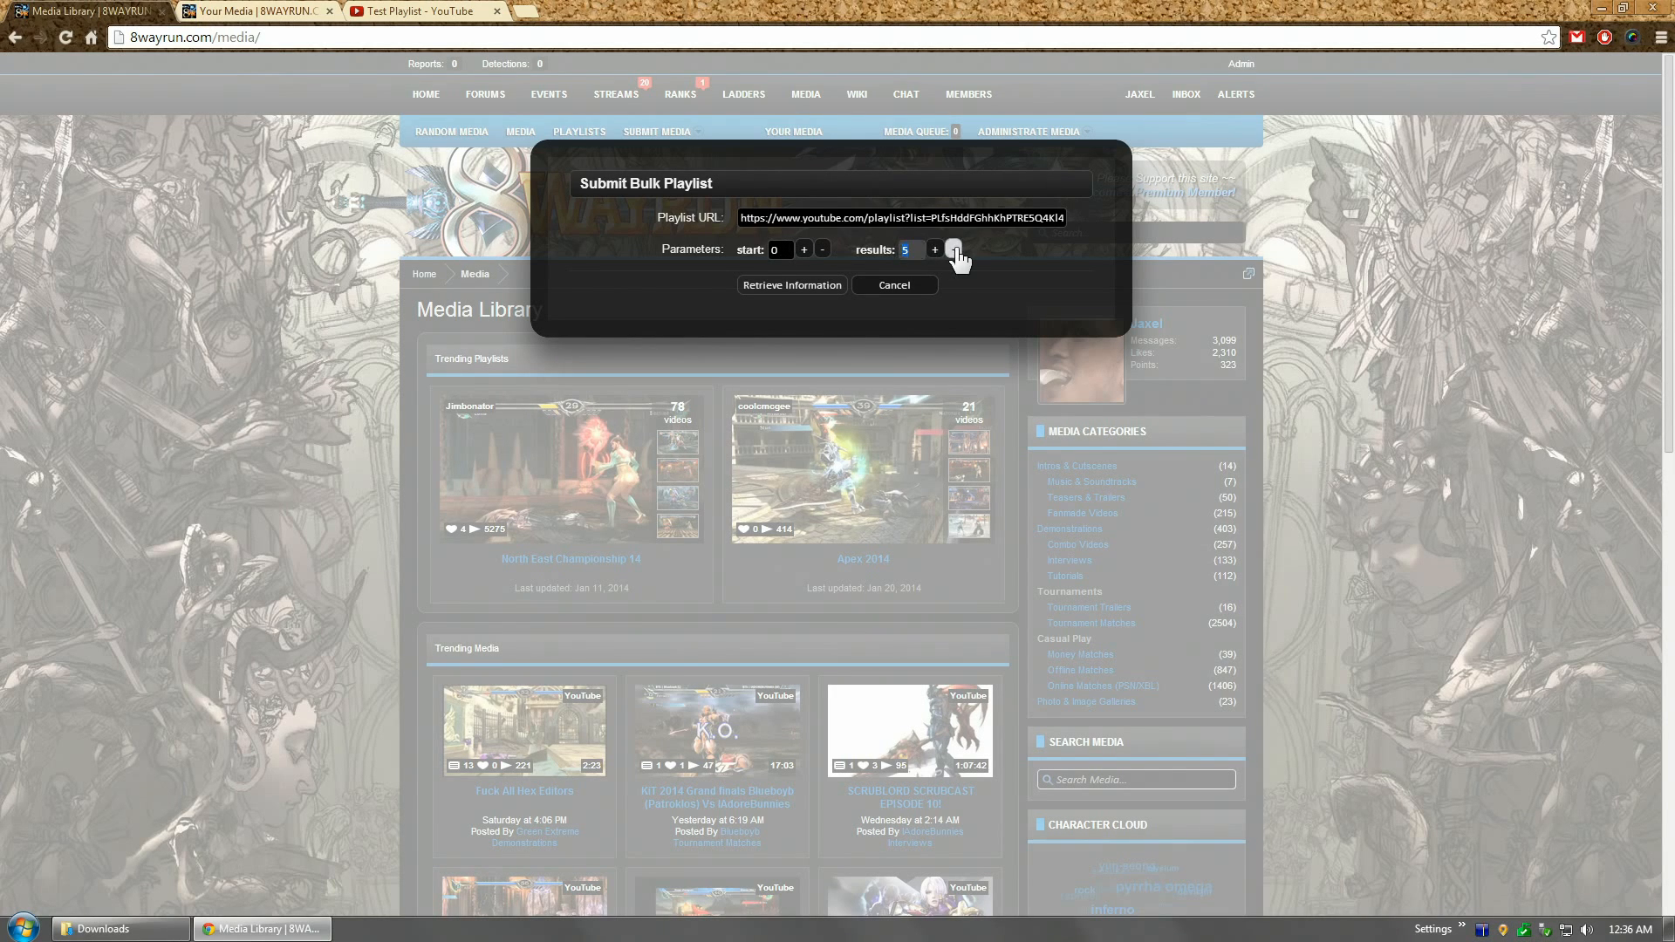
Step: Retrieve the playlist's video information and compare it with the Test Playlist on YouTube
click(785, 286)
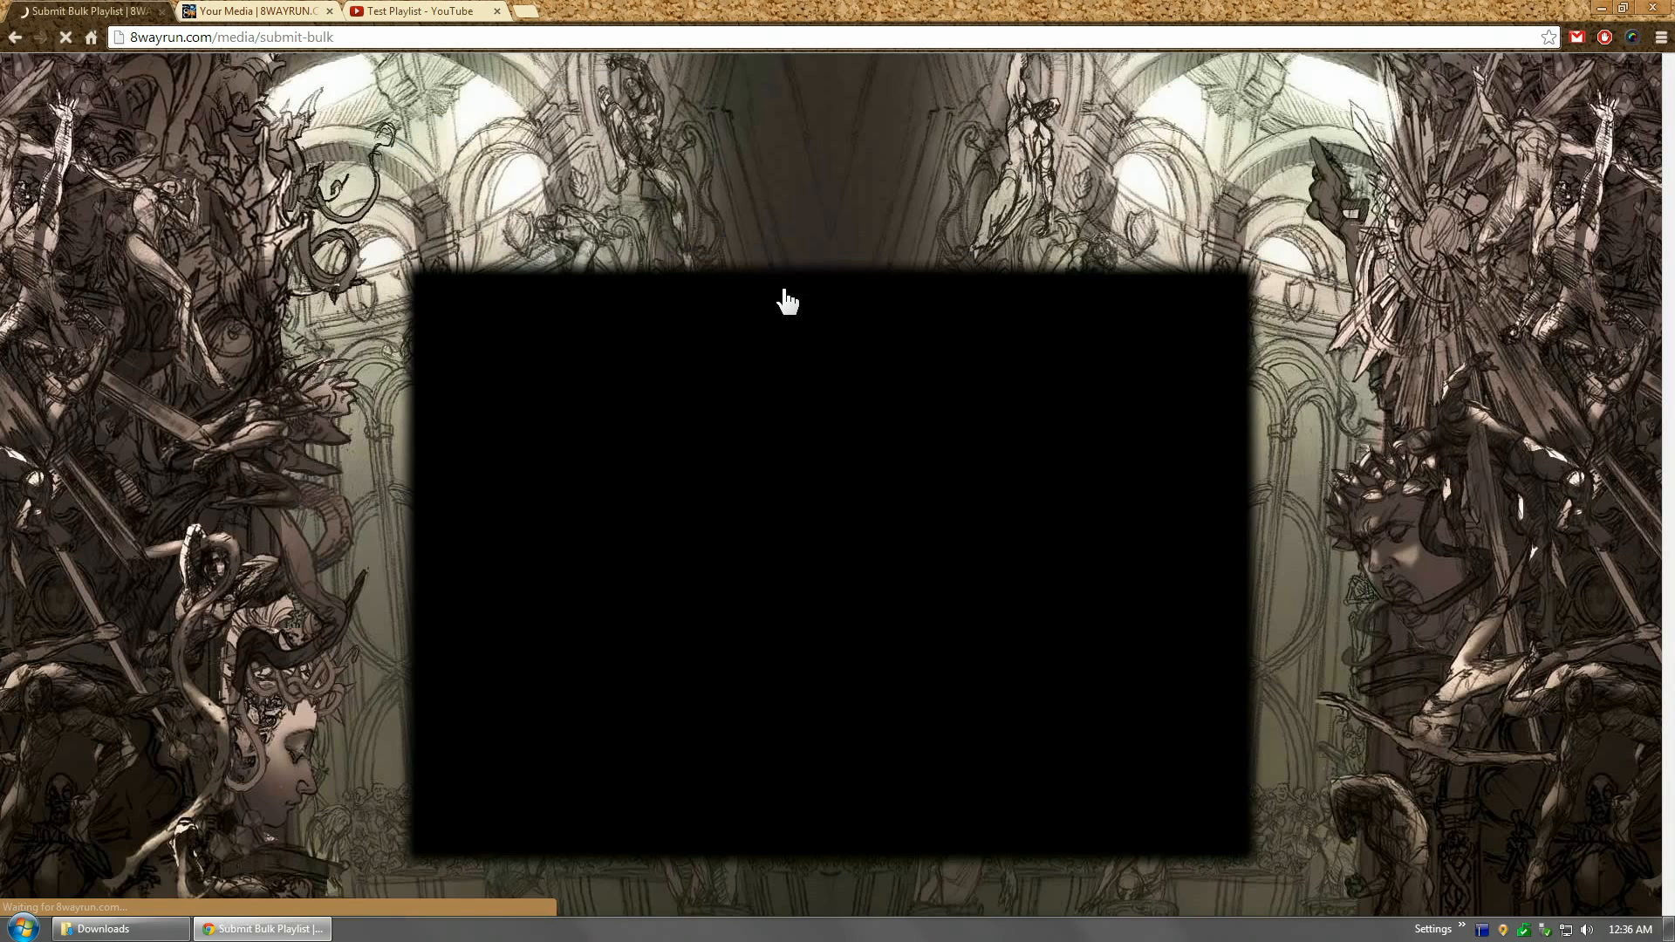
scroll(886, 301, down, 4)
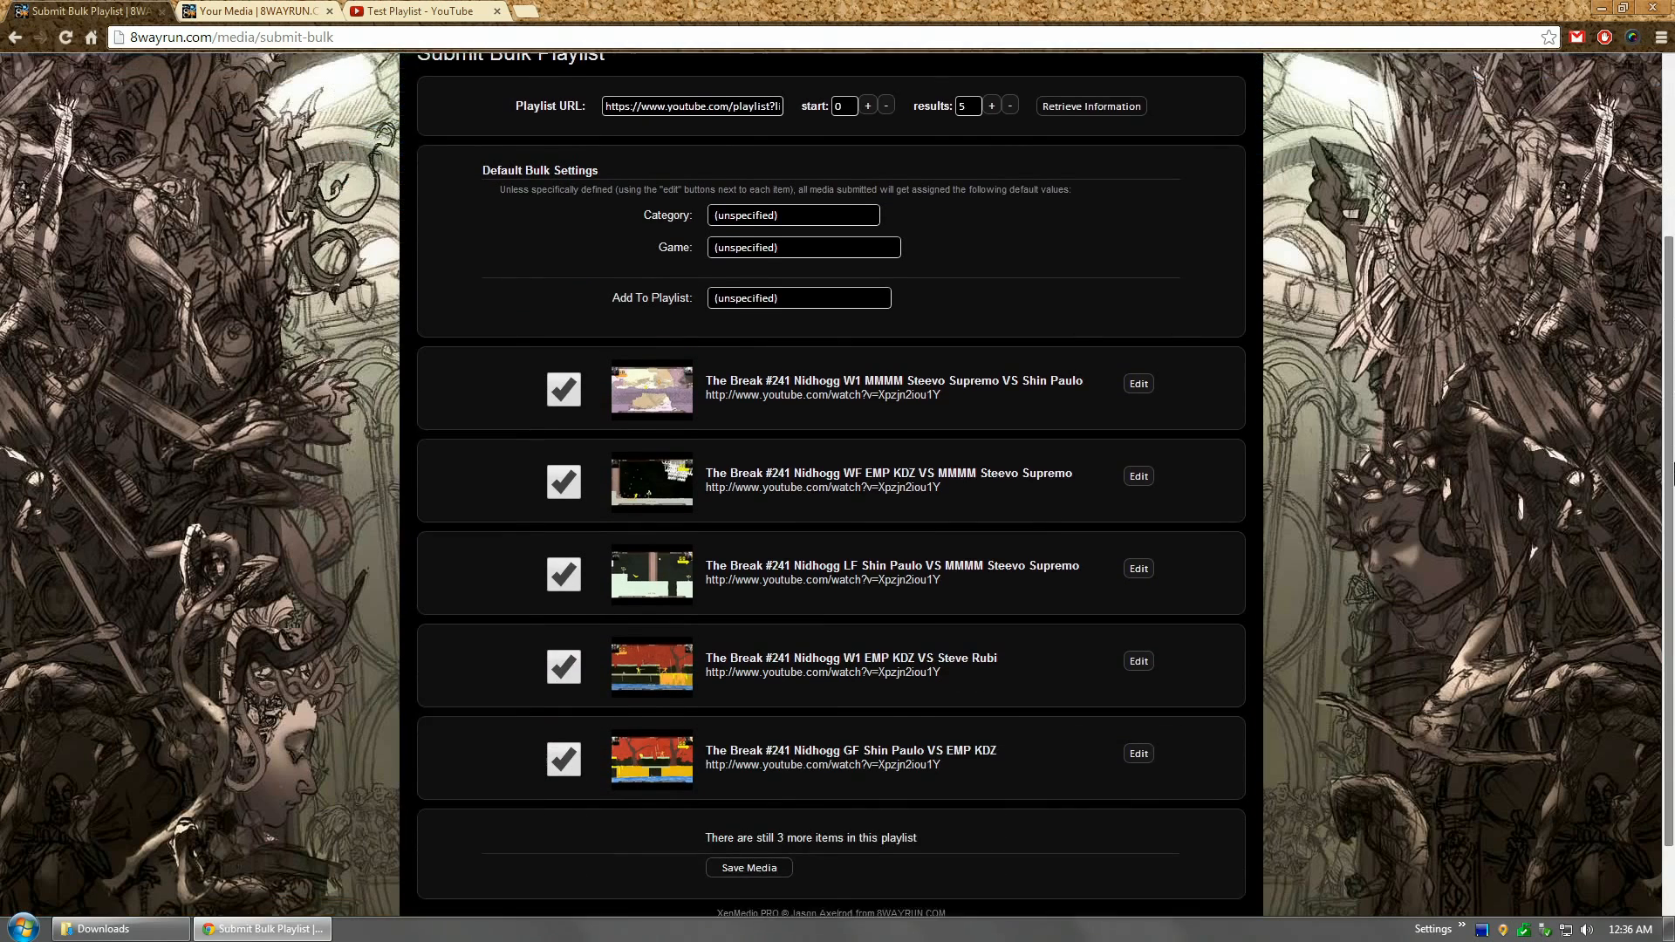
drag(709, 743, 915, 744)
click(419, 11)
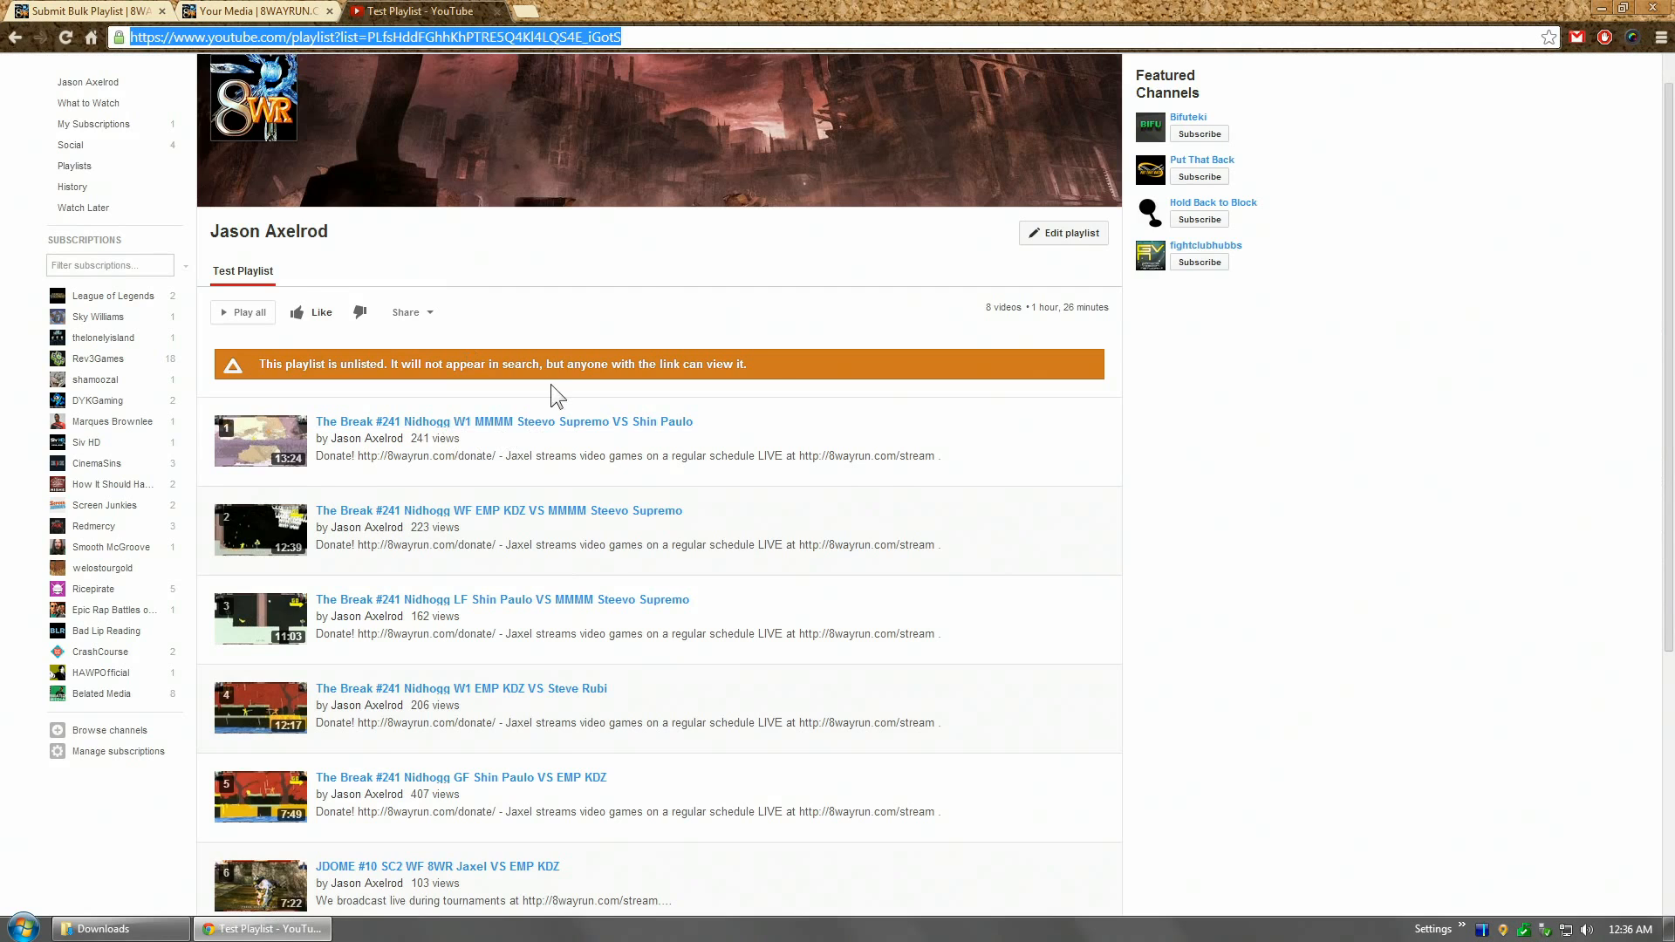
scroll(552, 384, down, 5)
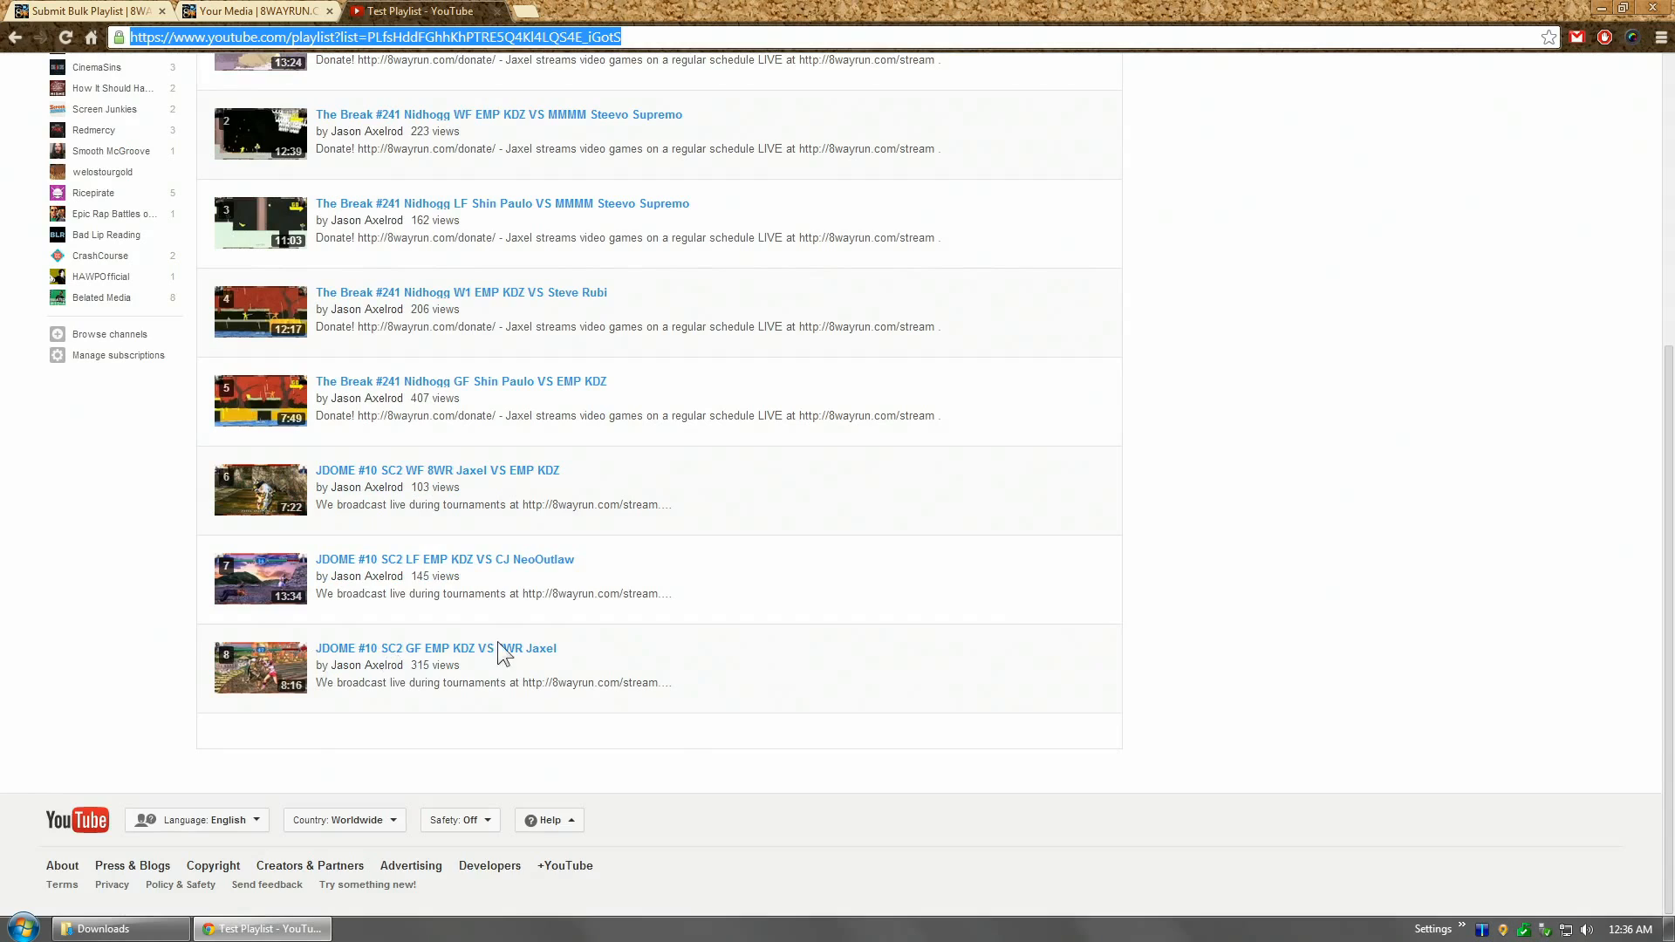
scroll(524, 643, up, 5)
click(80, 10)
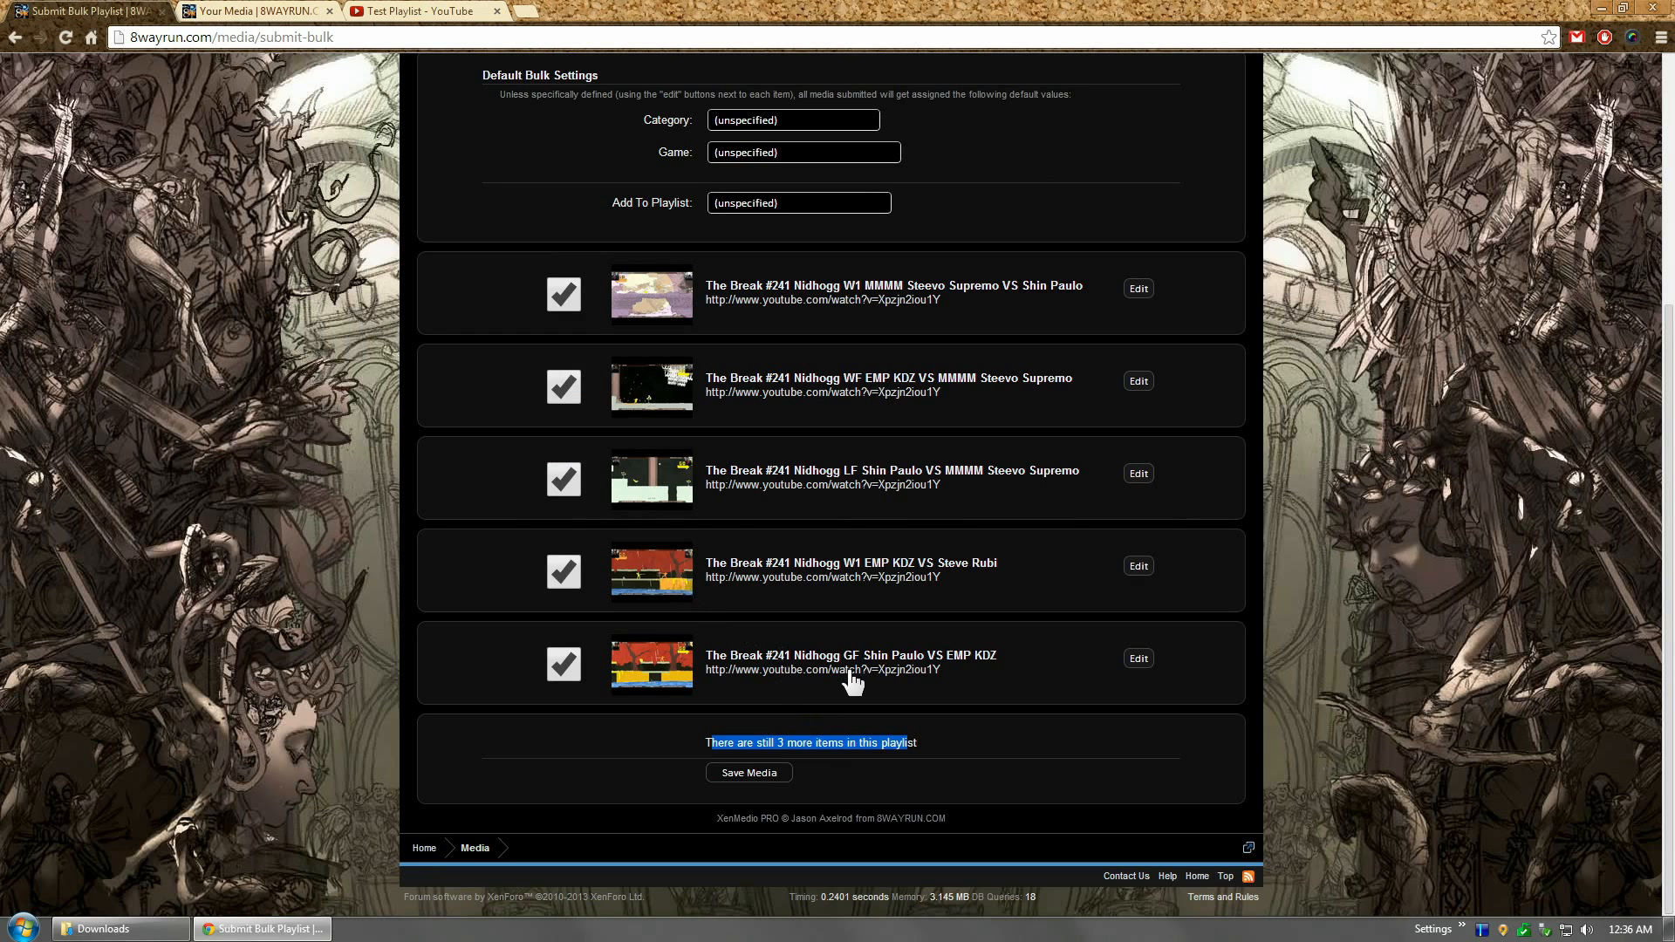
click(1062, 674)
scroll(1049, 672, up, 4)
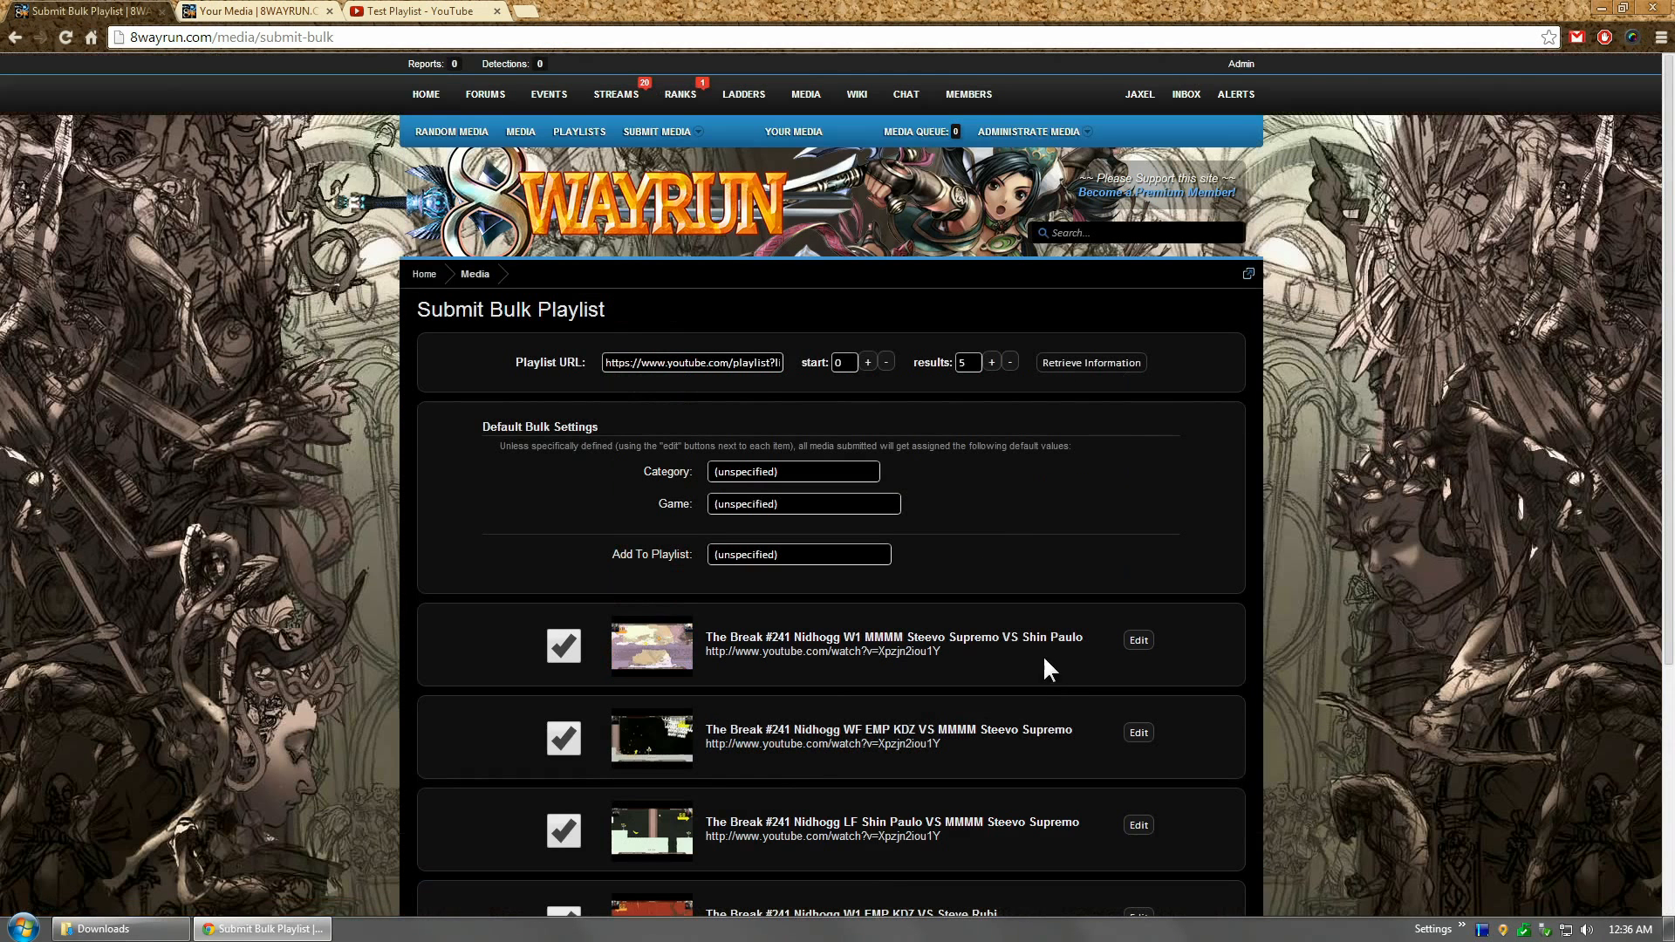
Step: Retrieve the remaining playlist items starting from position 5, reaching the end-of-playlist note
double_click(843, 363)
click(1212, 359)
click(1092, 370)
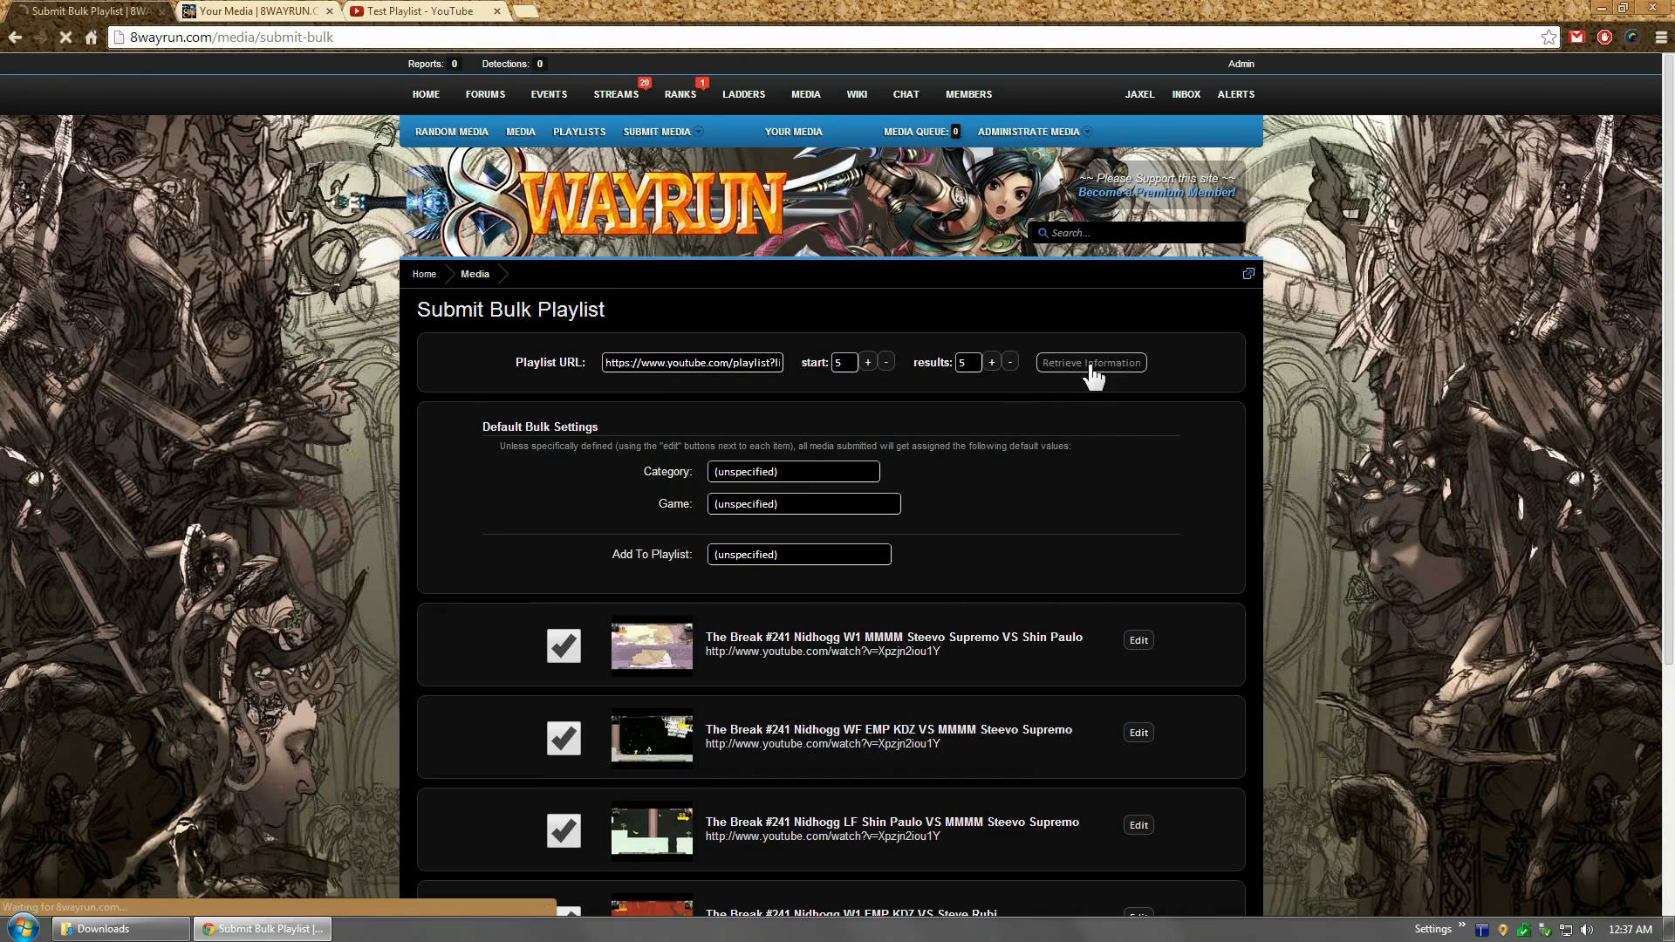
scroll(1671, 314, down, 1)
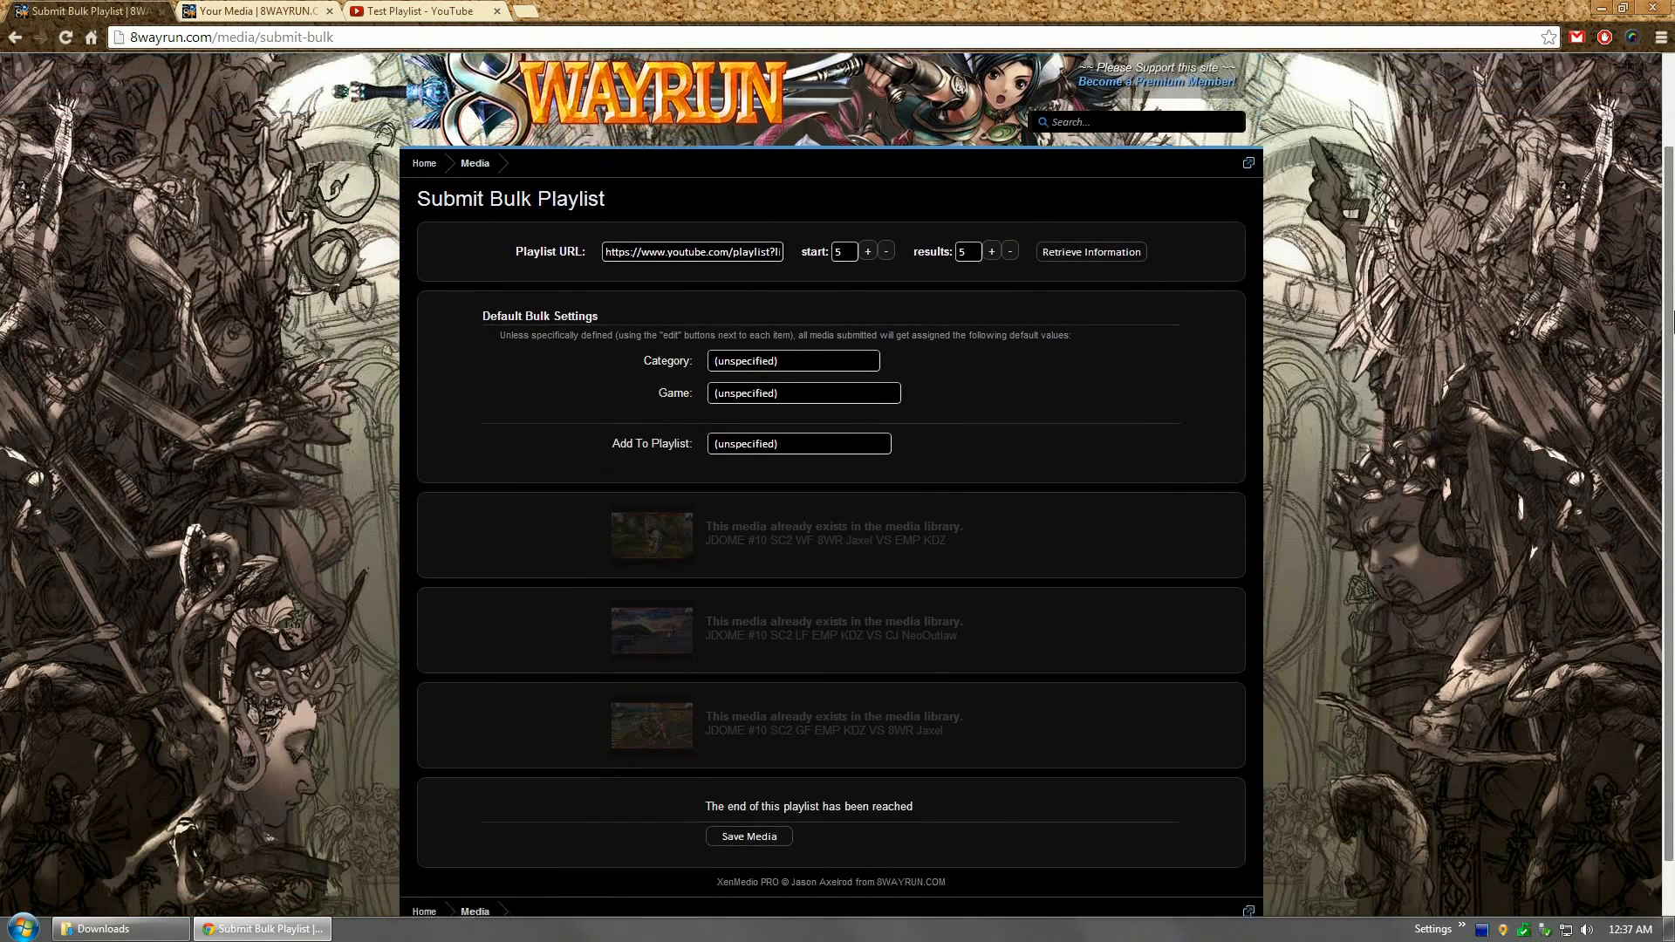
scroll(1671, 314, down, 1)
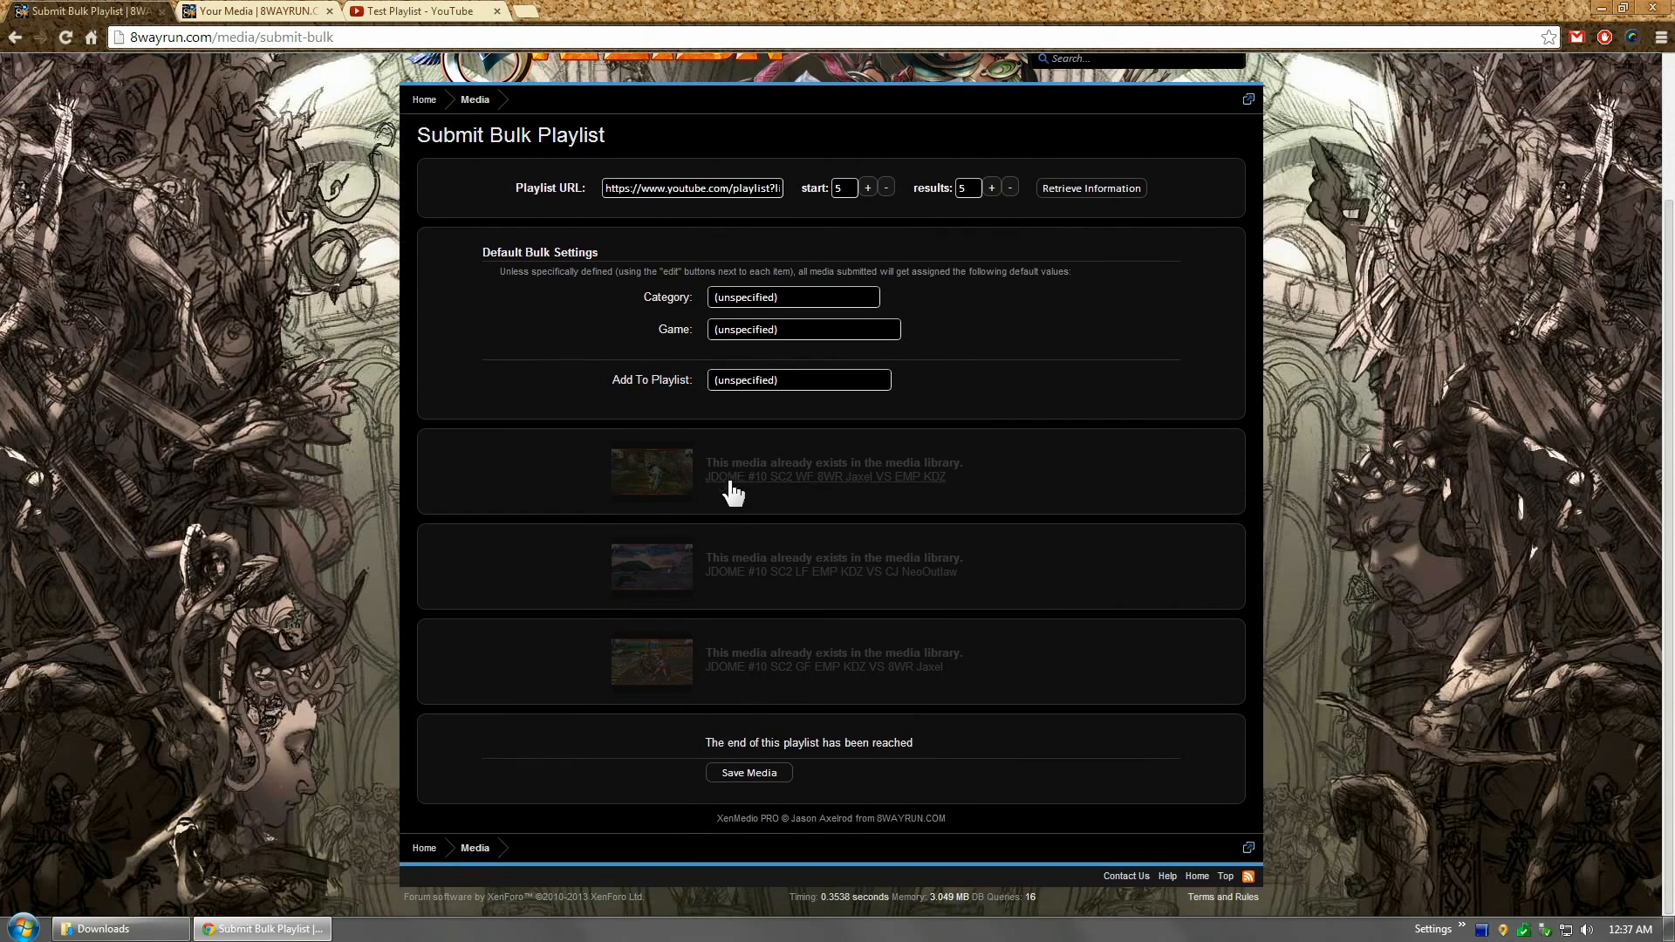
drag(709, 743, 898, 744)
click(897, 744)
Step: Reset start to 0, raise results to 25 and retrieve the full playlist again
drag(849, 190, 596, 179)
text(0)
click(991, 189)
click(990, 189)
click(990, 189)
click(991, 188)
click(1079, 191)
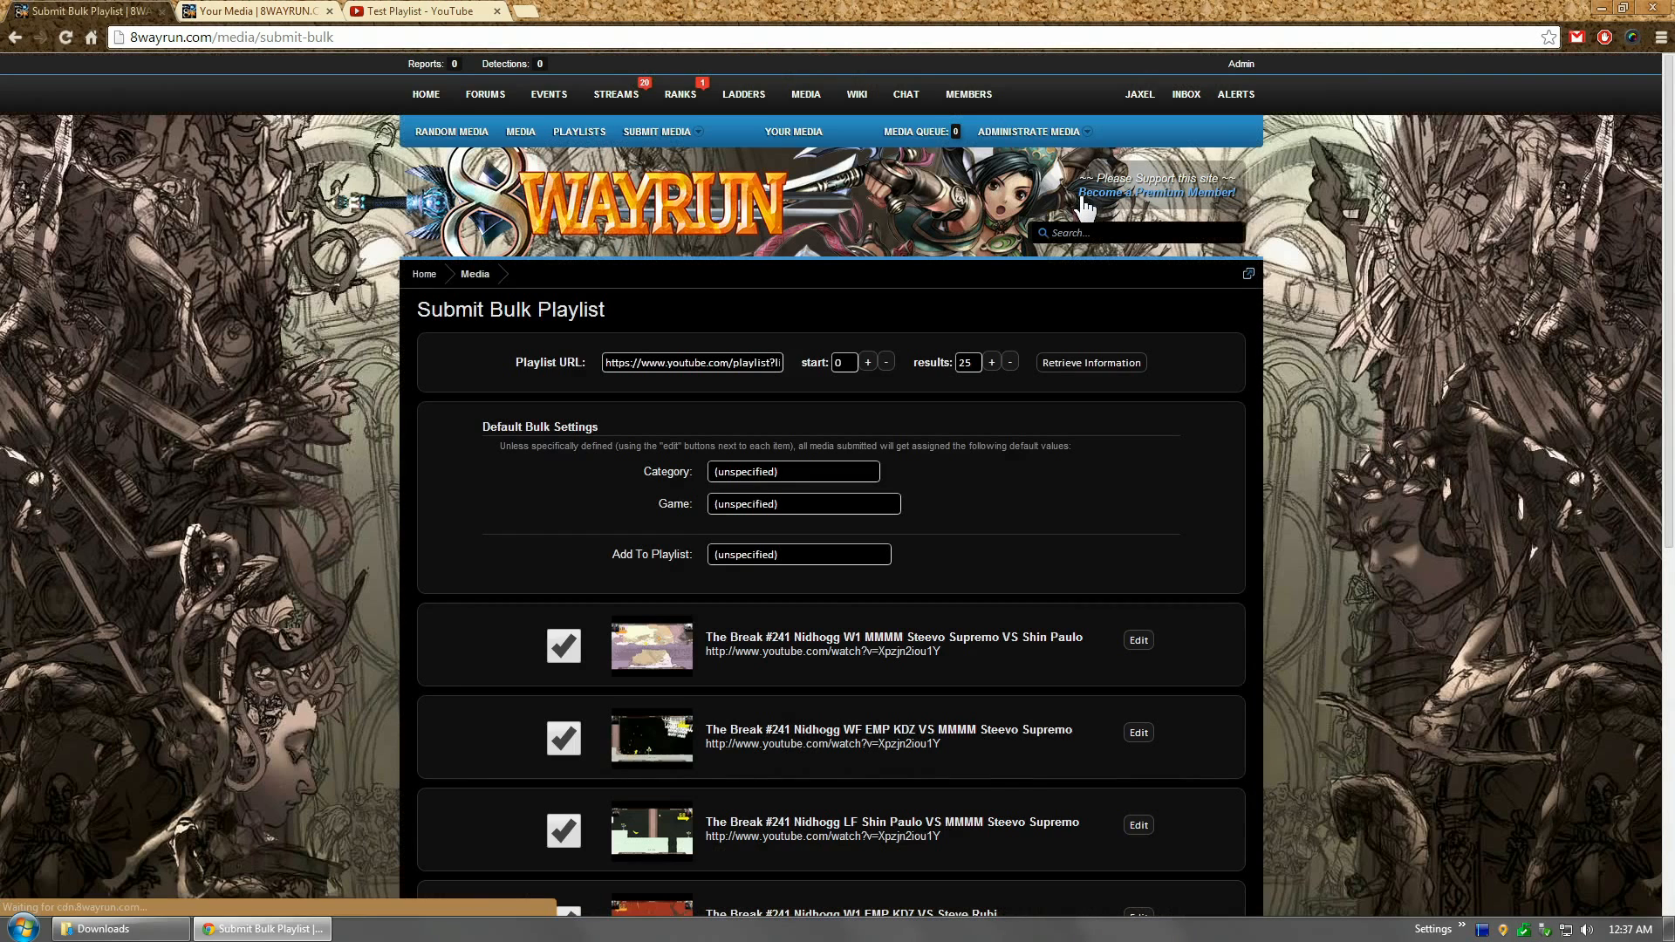
mouse_move(1670, 200)
mouse_down()
mouse_move(1673, 633)
mouse_move(1670, 228)
mouse_up()
Step: Settle the results count at 25 and scroll through five new and three existing videos
click(997, 339)
click(997, 338)
click(996, 339)
click(996, 338)
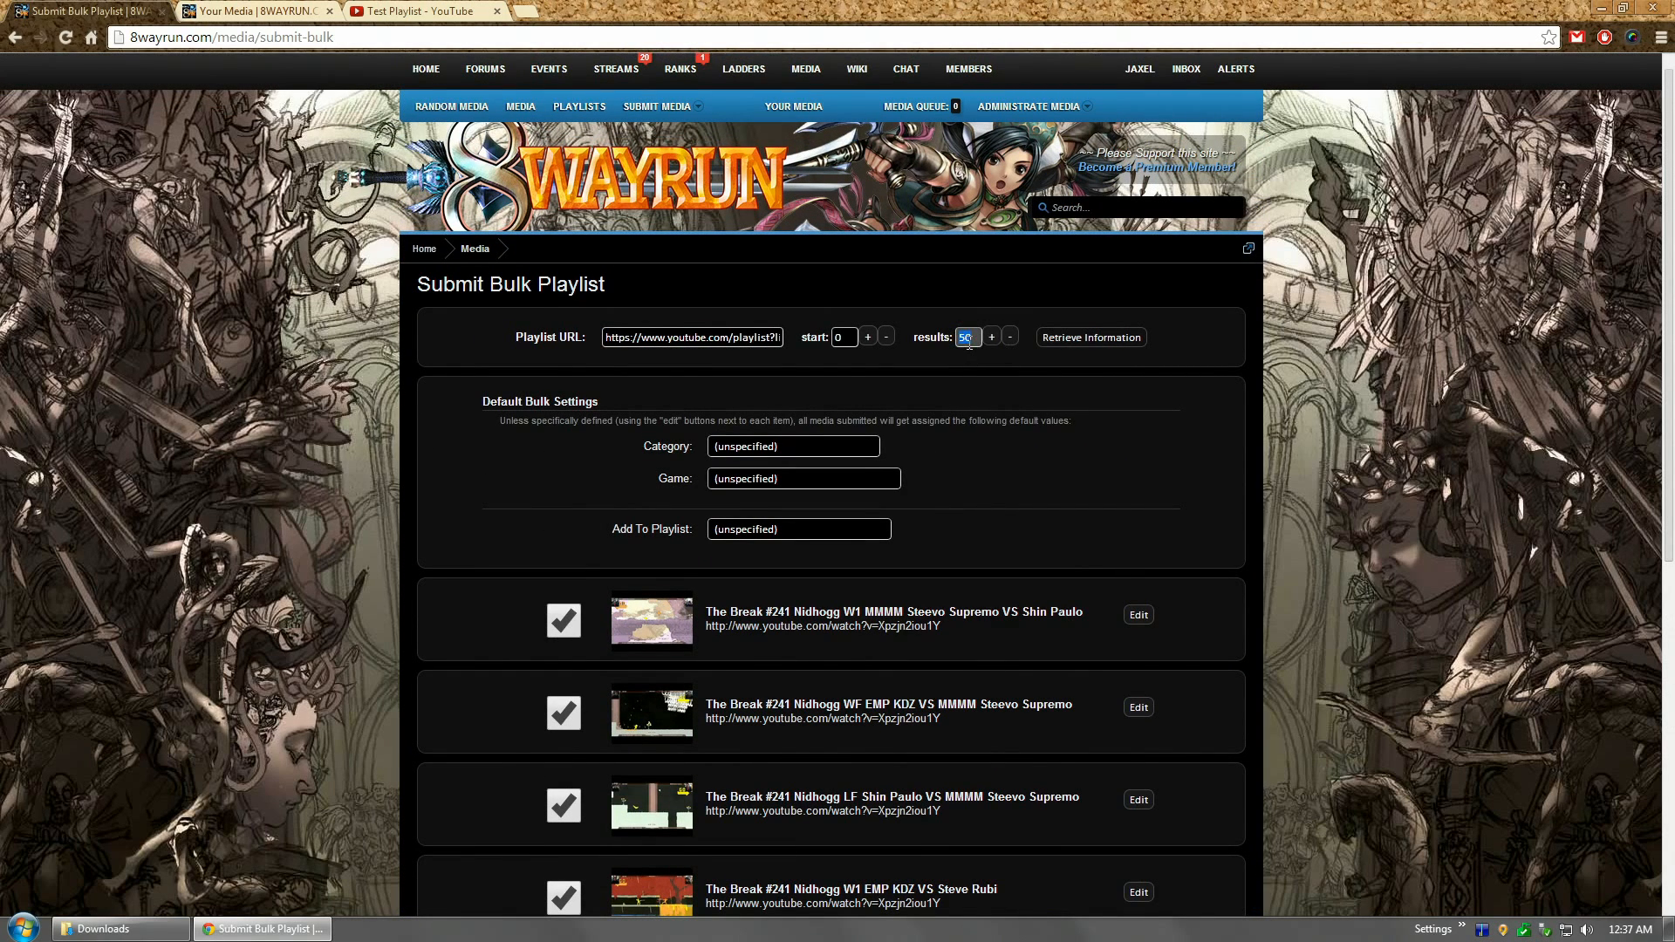
click(1014, 337)
click(1014, 337)
click(1014, 337)
click(994, 338)
drag(1673, 255, 1672, 523)
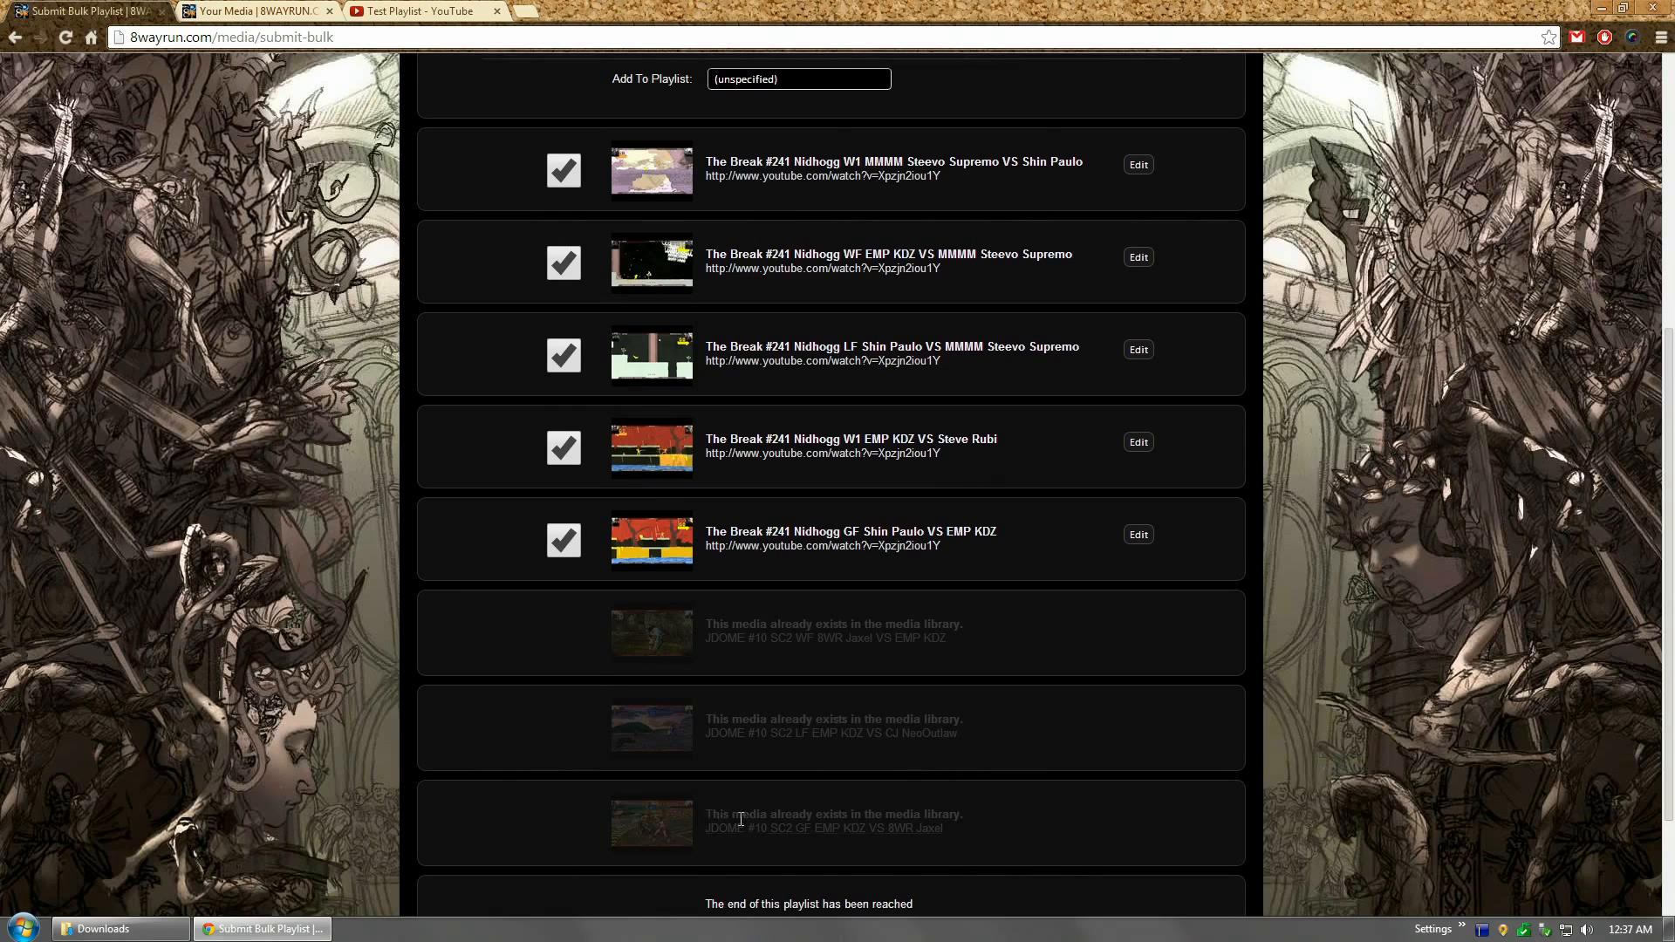
drag(724, 818, 1083, 816)
click(1083, 816)
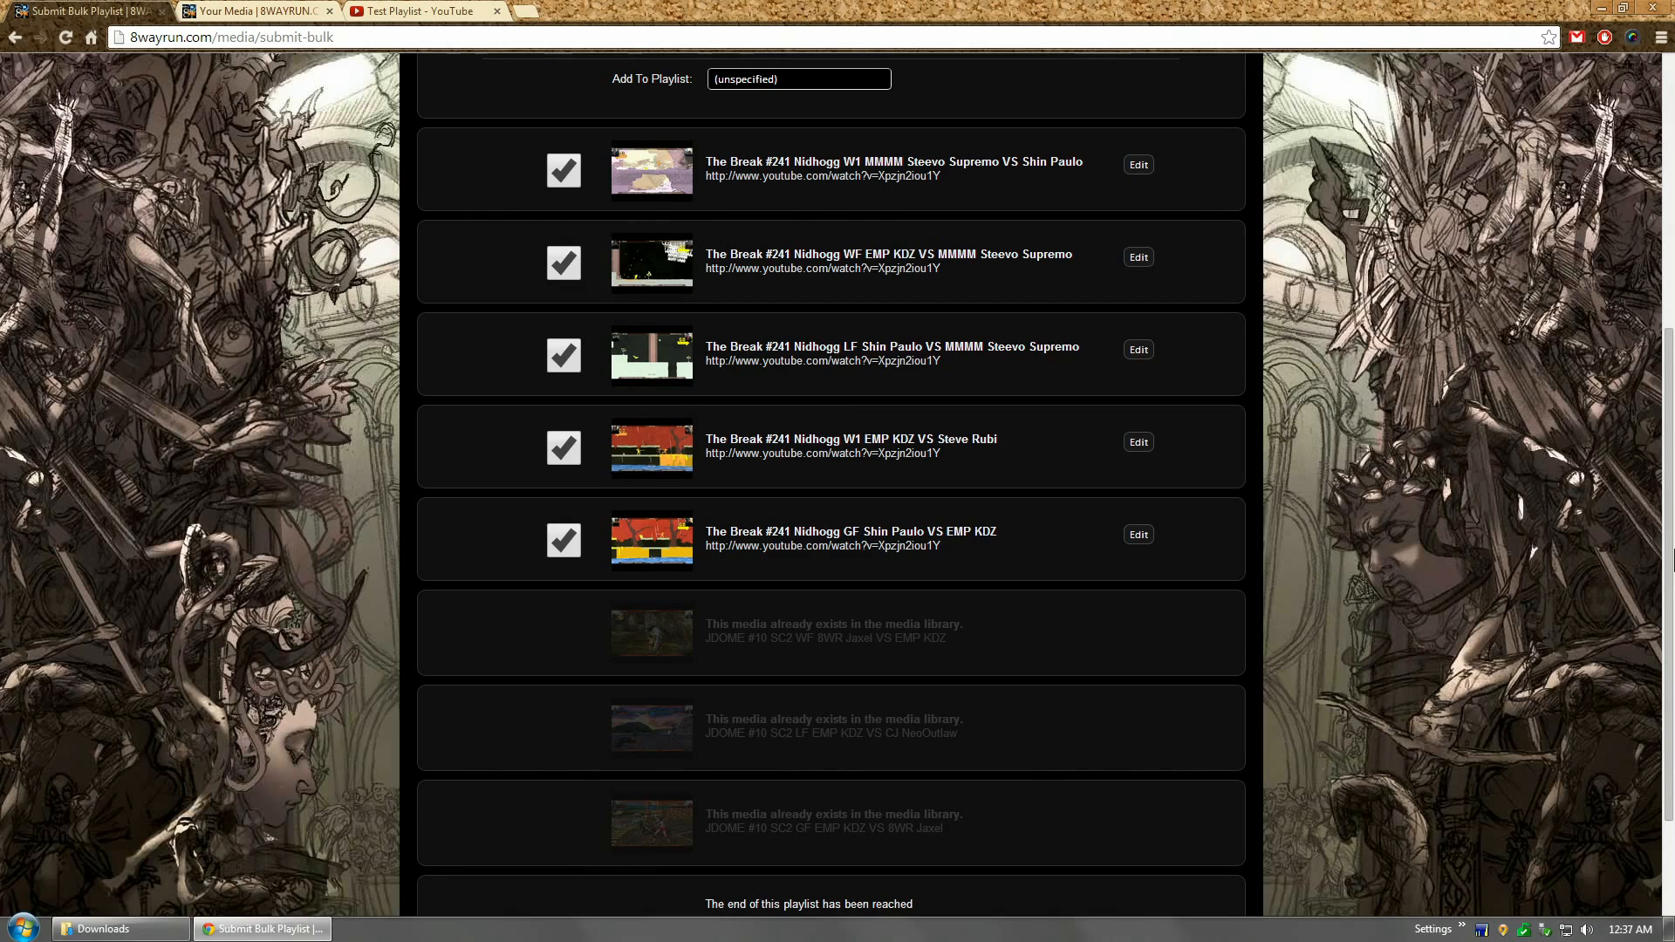
drag(1673, 559, 1673, 374)
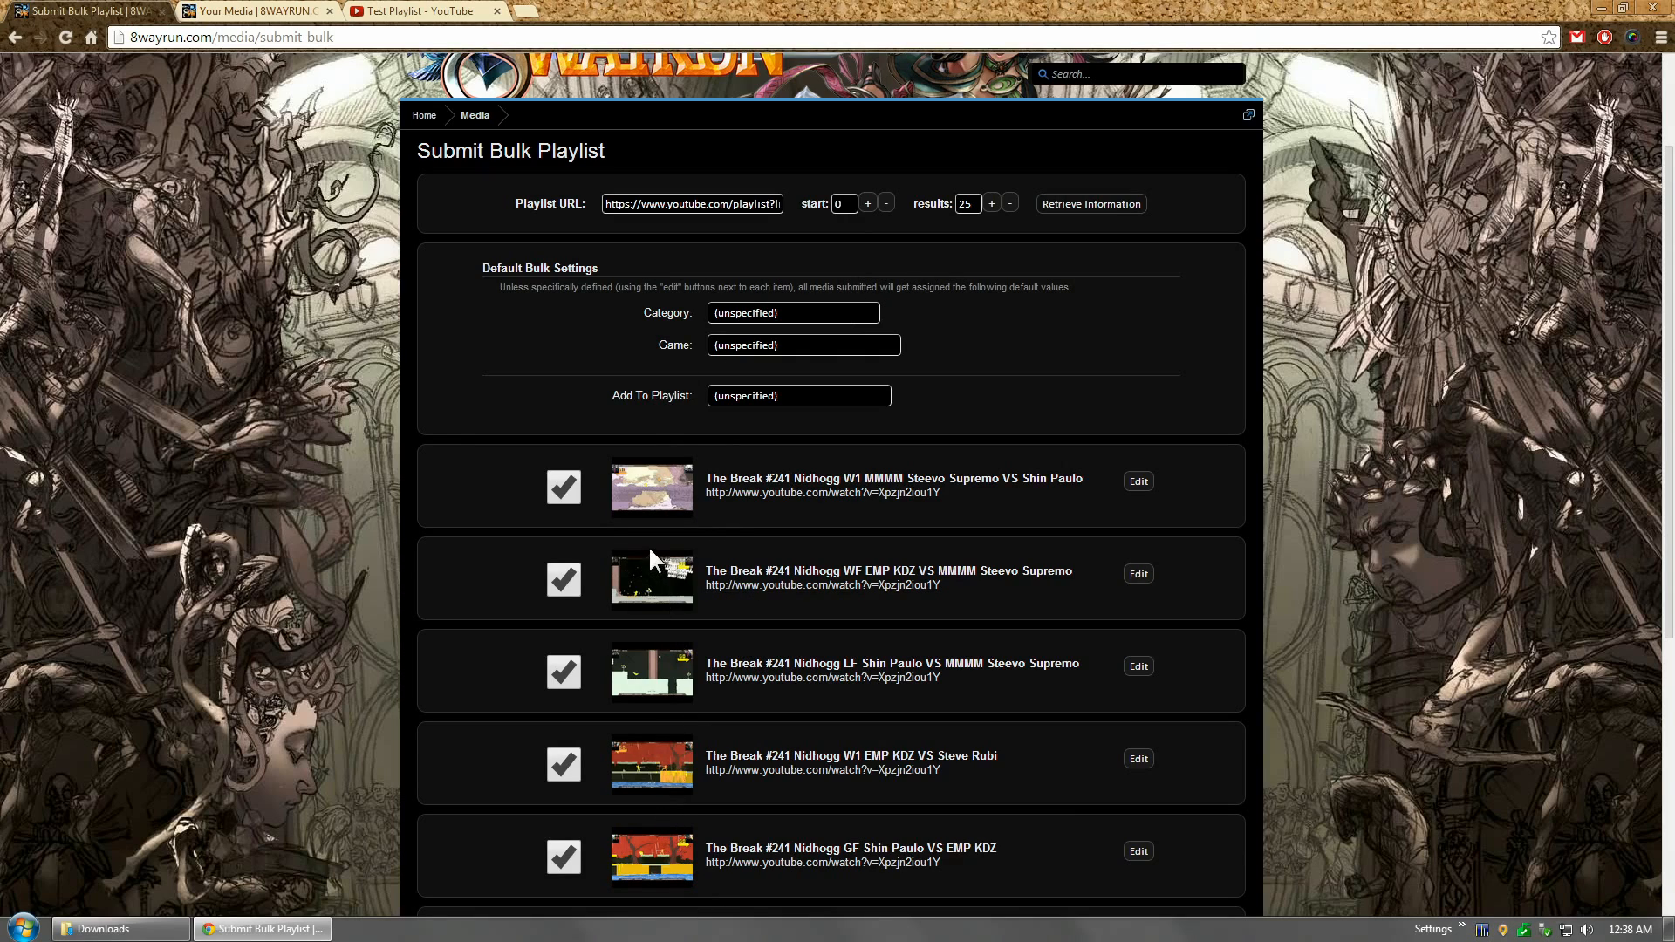
Step: Set default category to Fanmade Videos and default game to Soulcalibur V (2012)
click(790, 314)
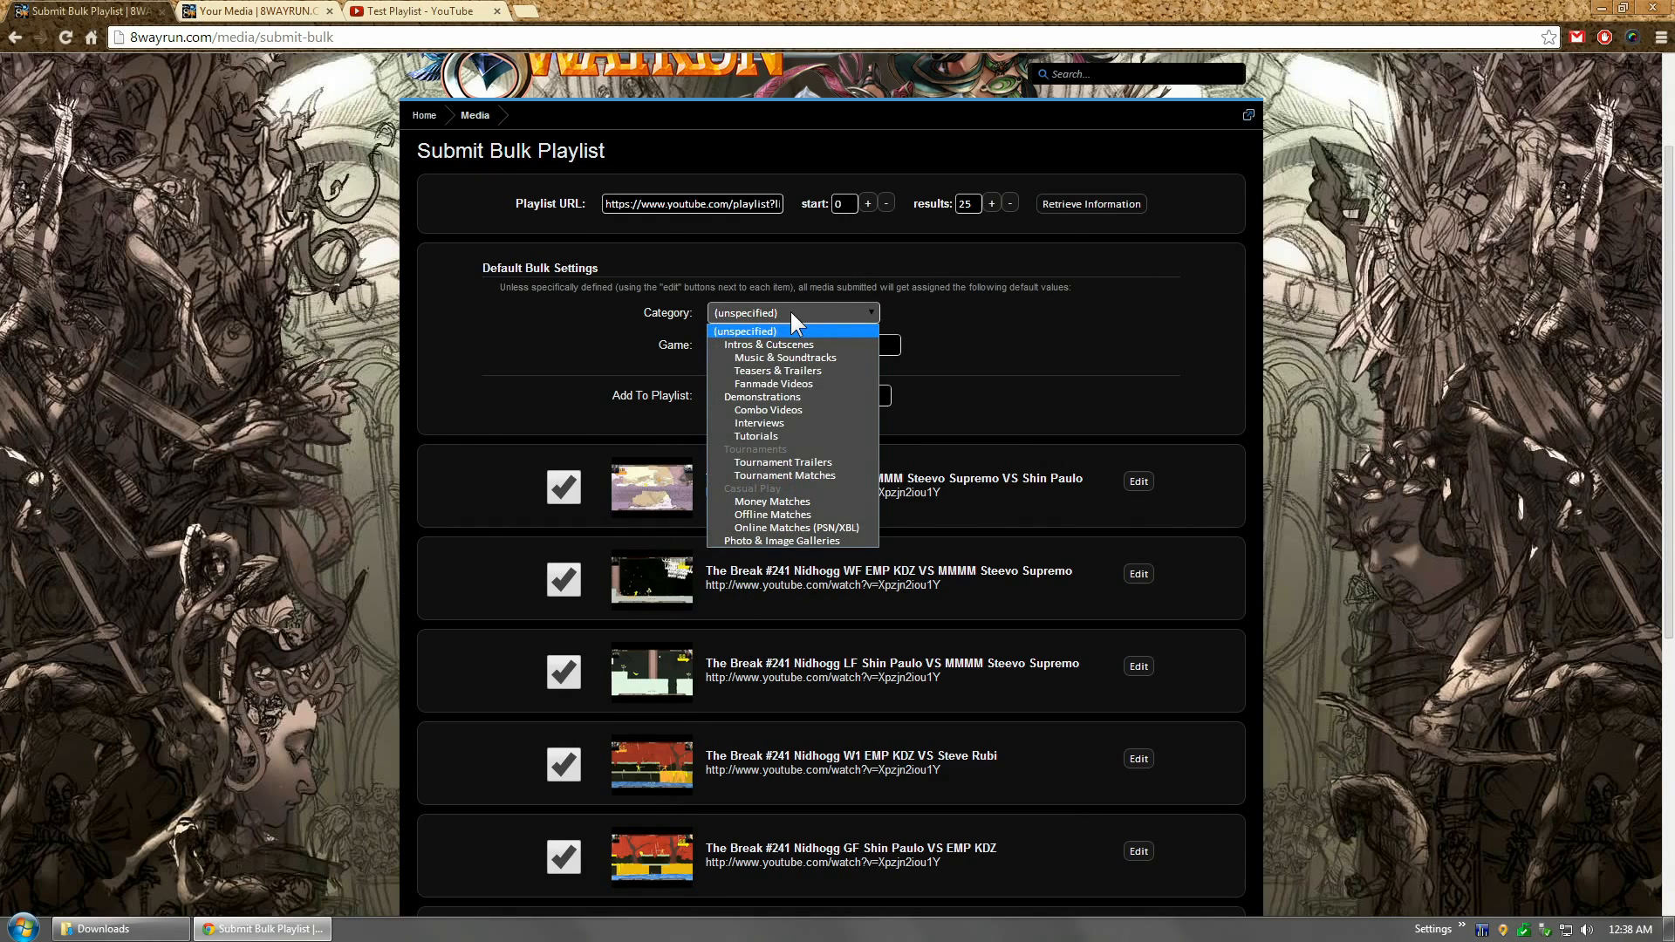
click(778, 384)
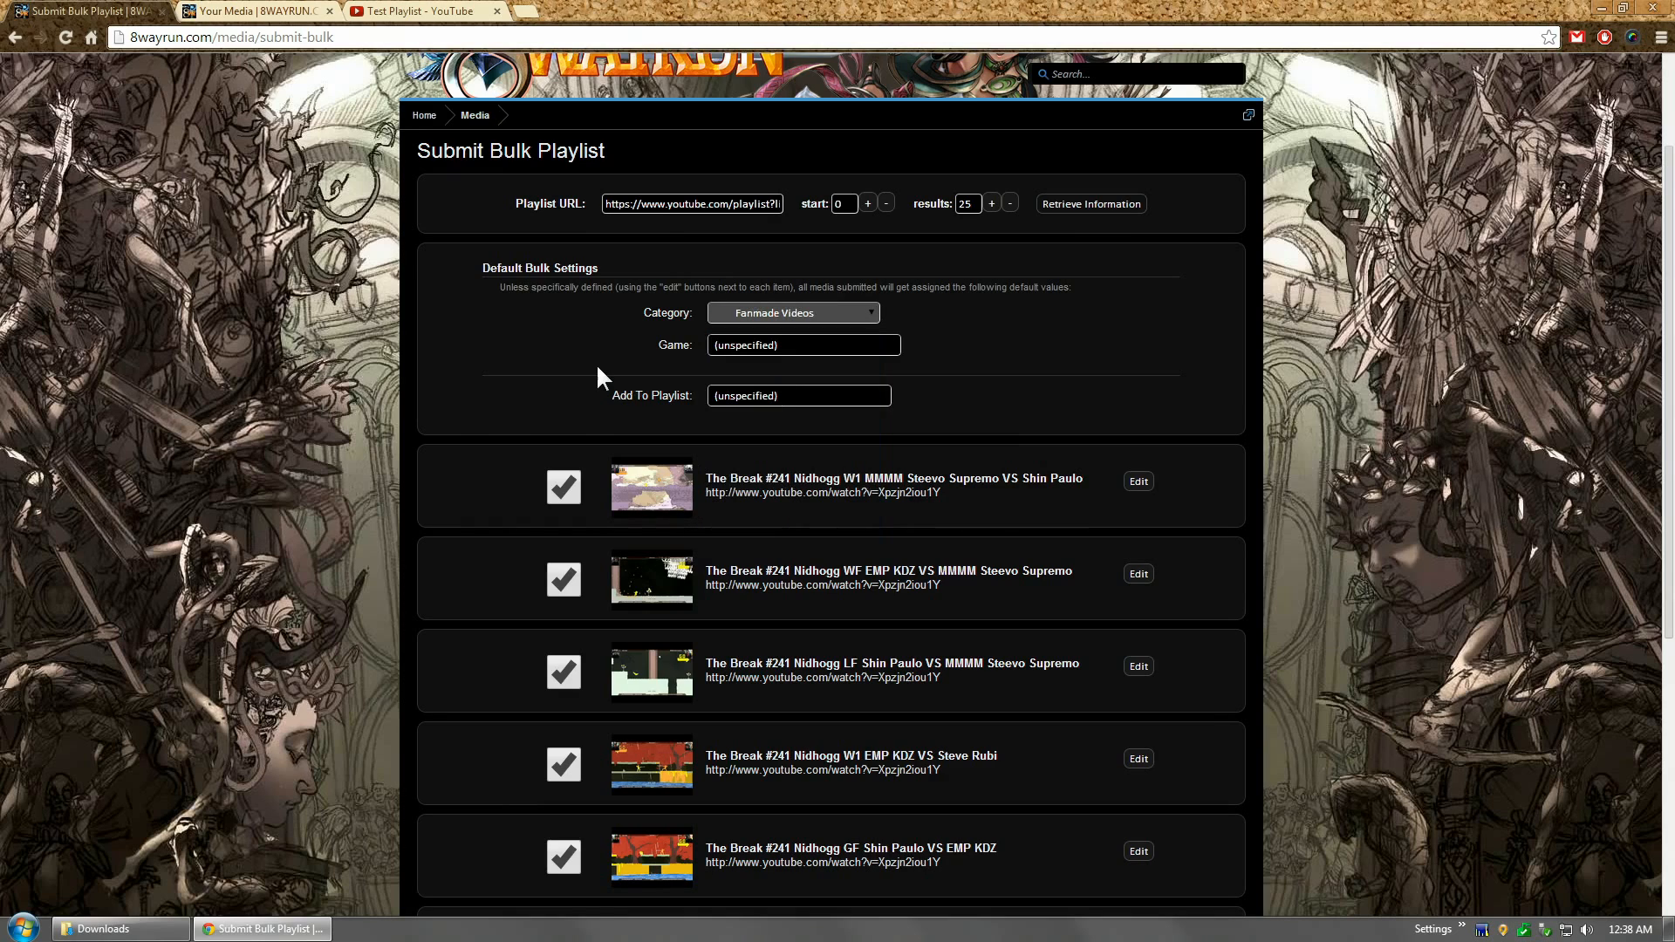
click(735, 346)
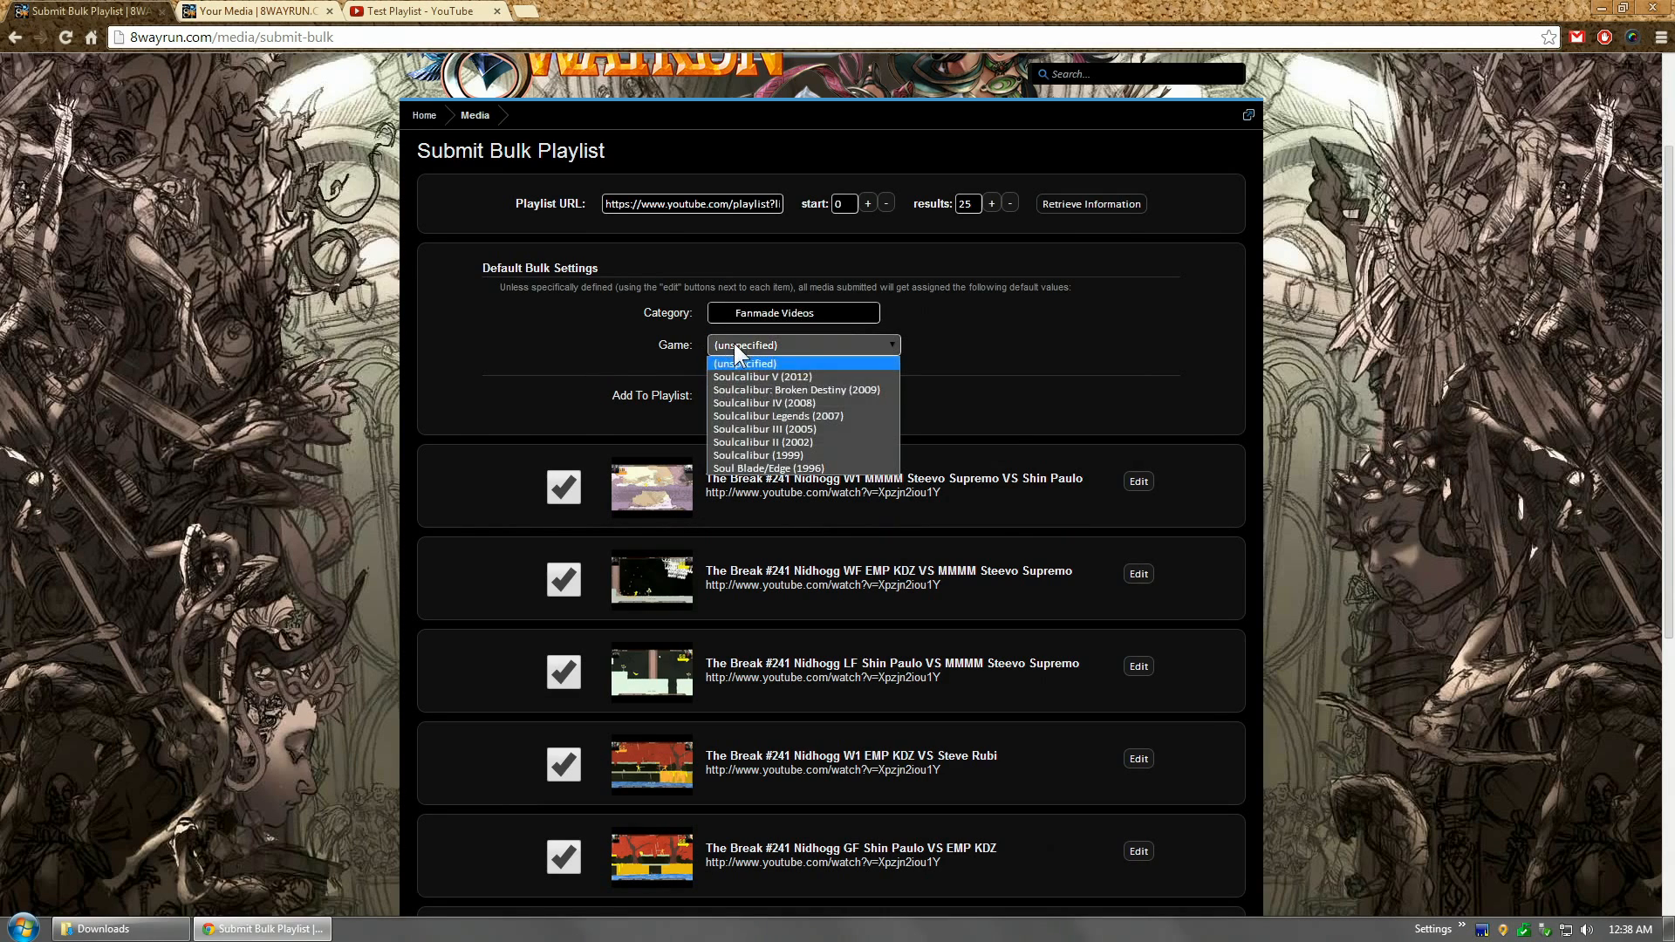
click(798, 377)
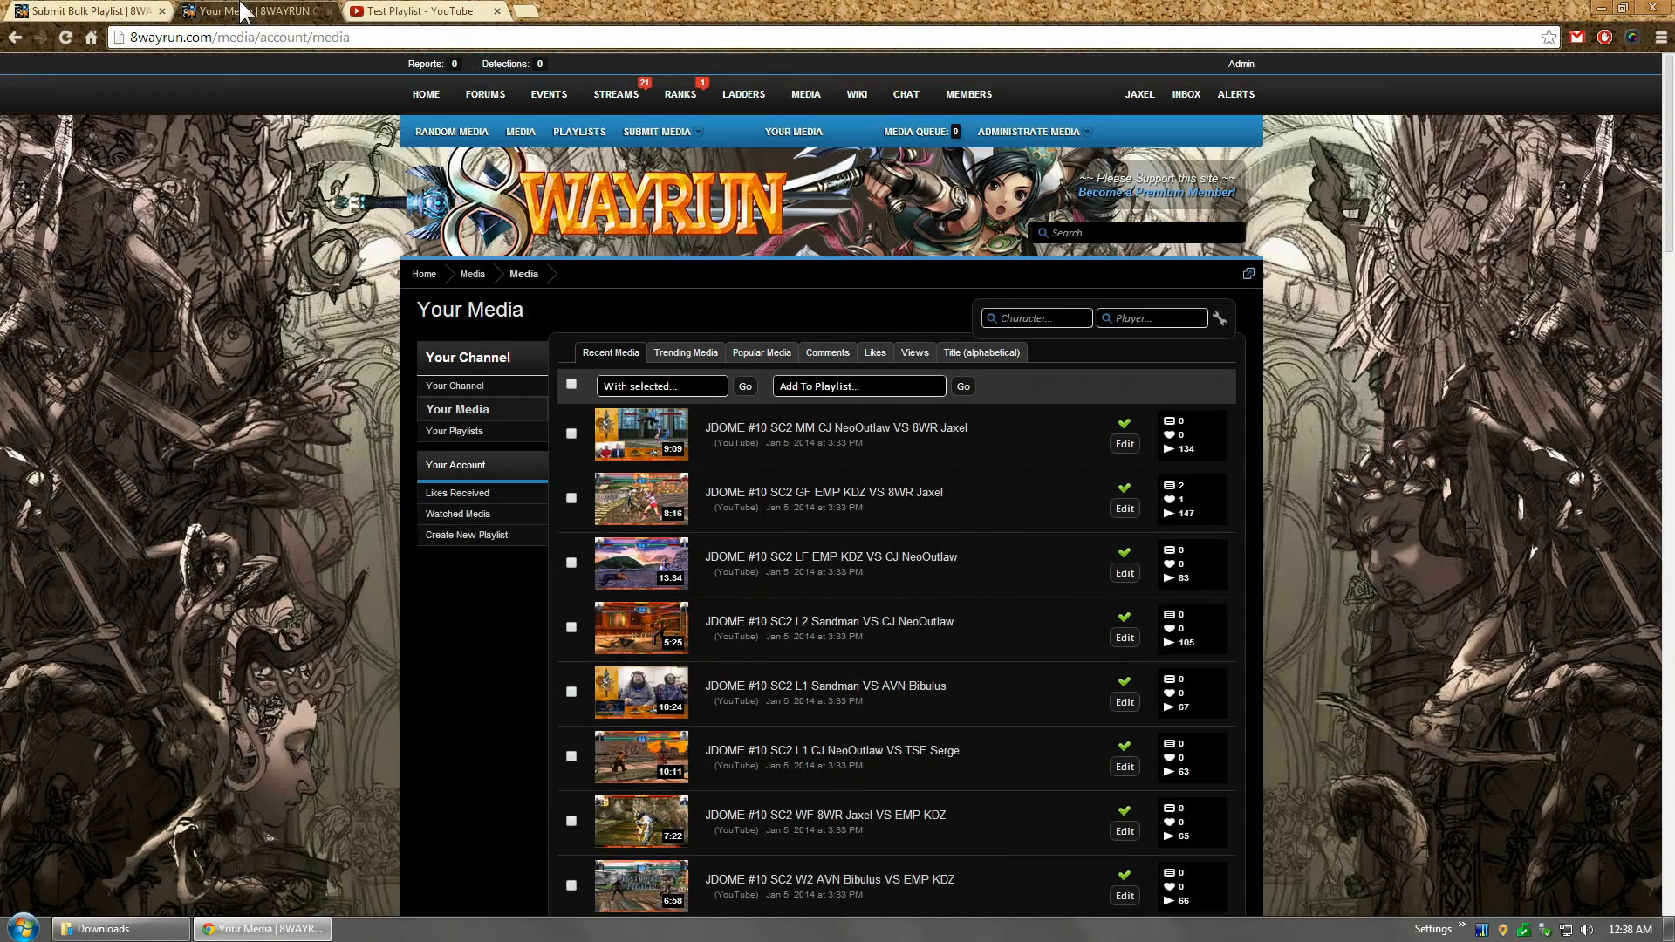
click(253, 10)
Step: Confirm TEST PLAYLIST exists under Your Playlists and choose it as the default Add To Playlist
click(451, 428)
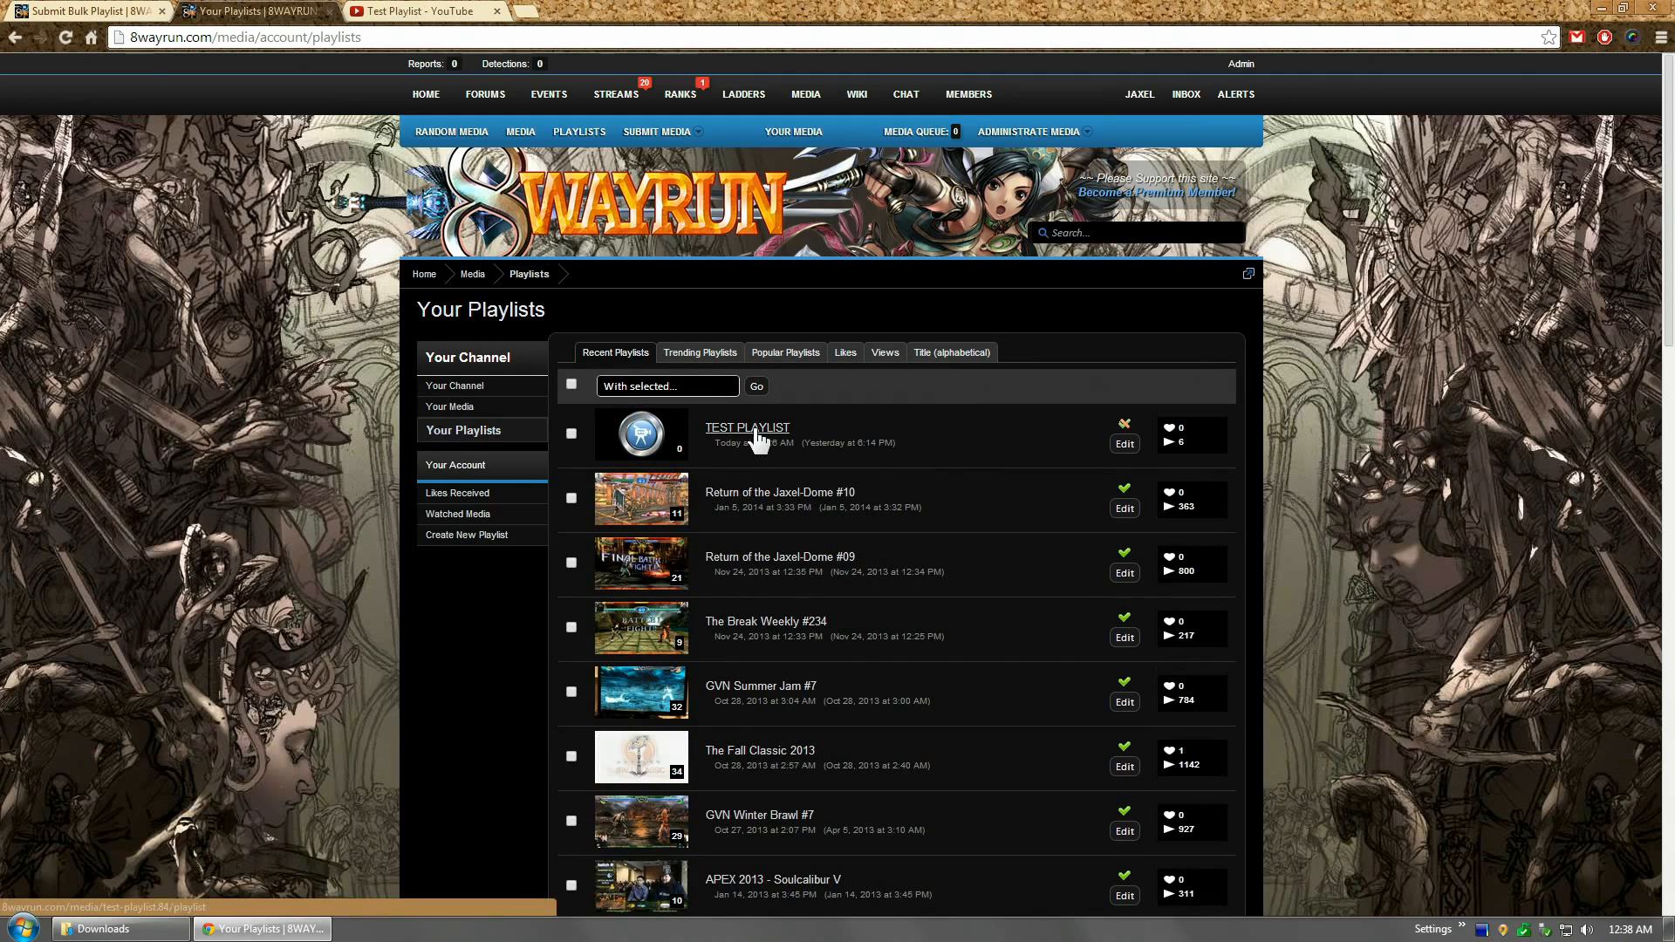
click(83, 10)
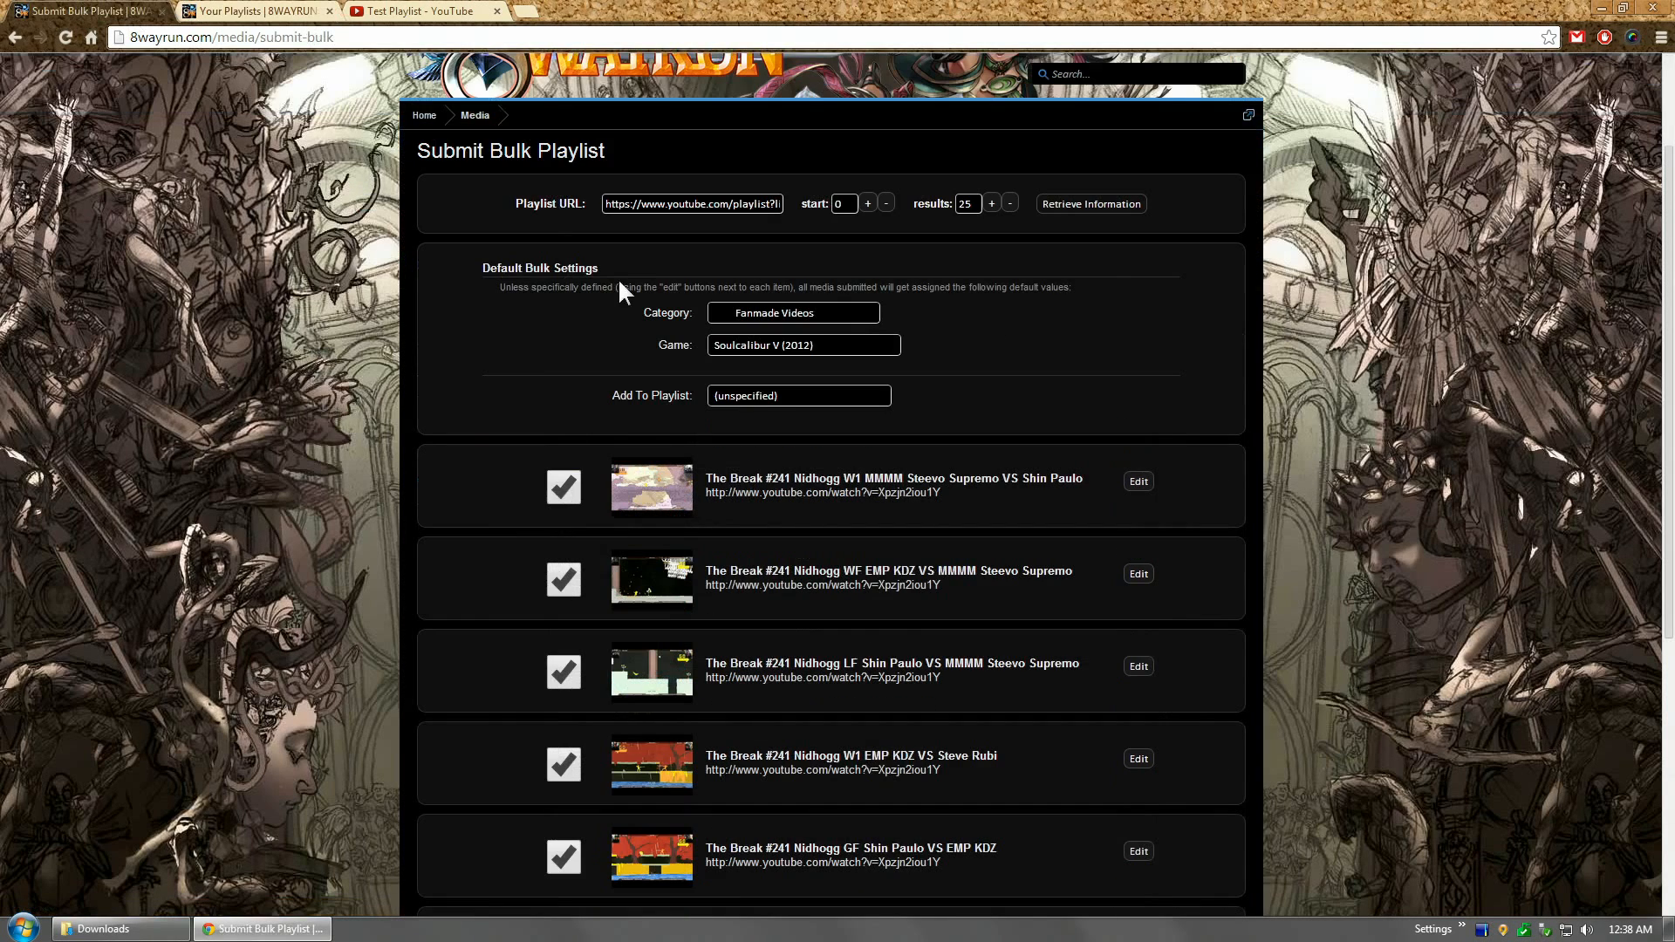
click(776, 395)
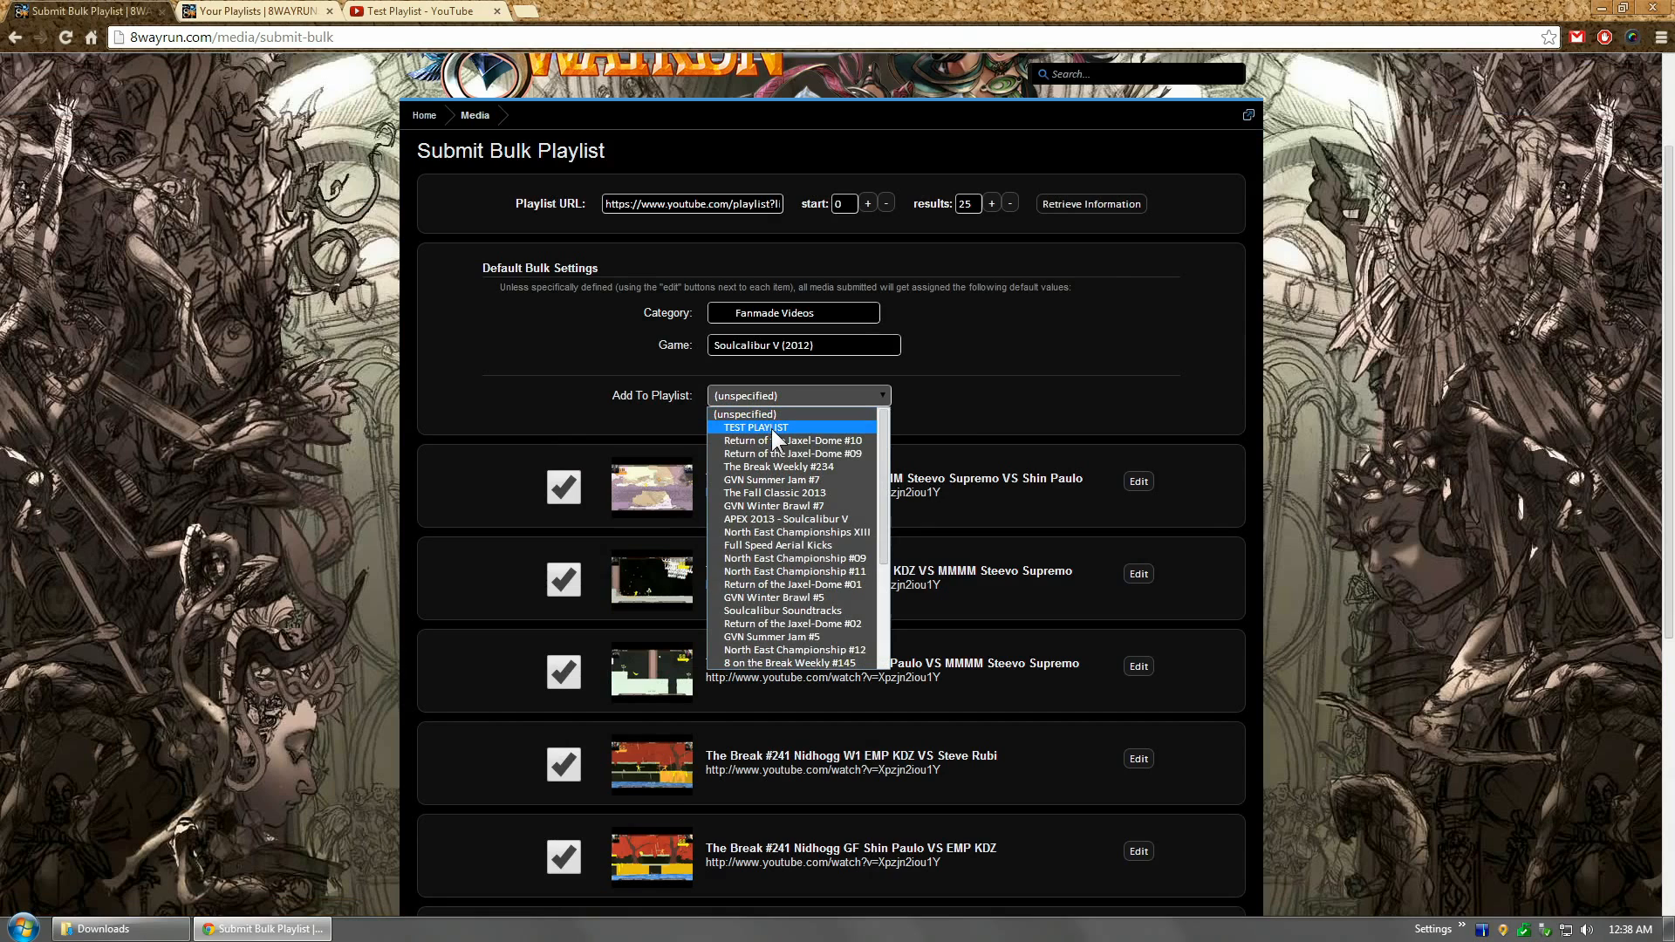
click(771, 428)
click(761, 397)
Step: Keep TEST PLAYLIST selected and untick the first three Nidhogg videos, leaving W1 and GF checked
click(750, 426)
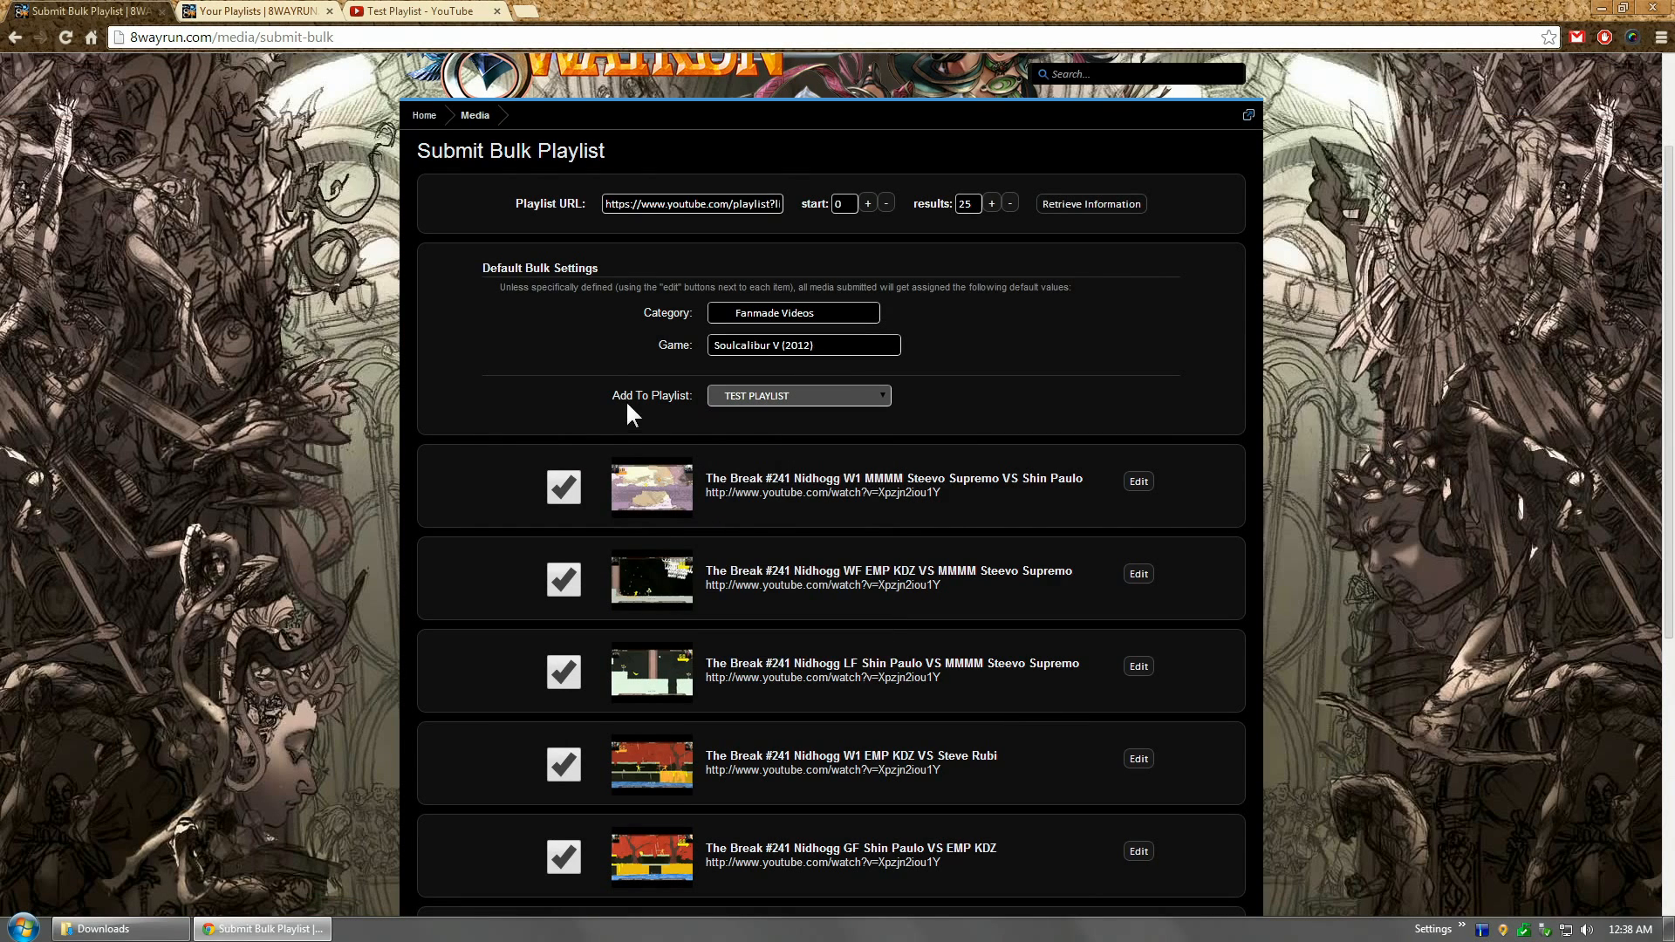
drag(1673, 308, 1673, 419)
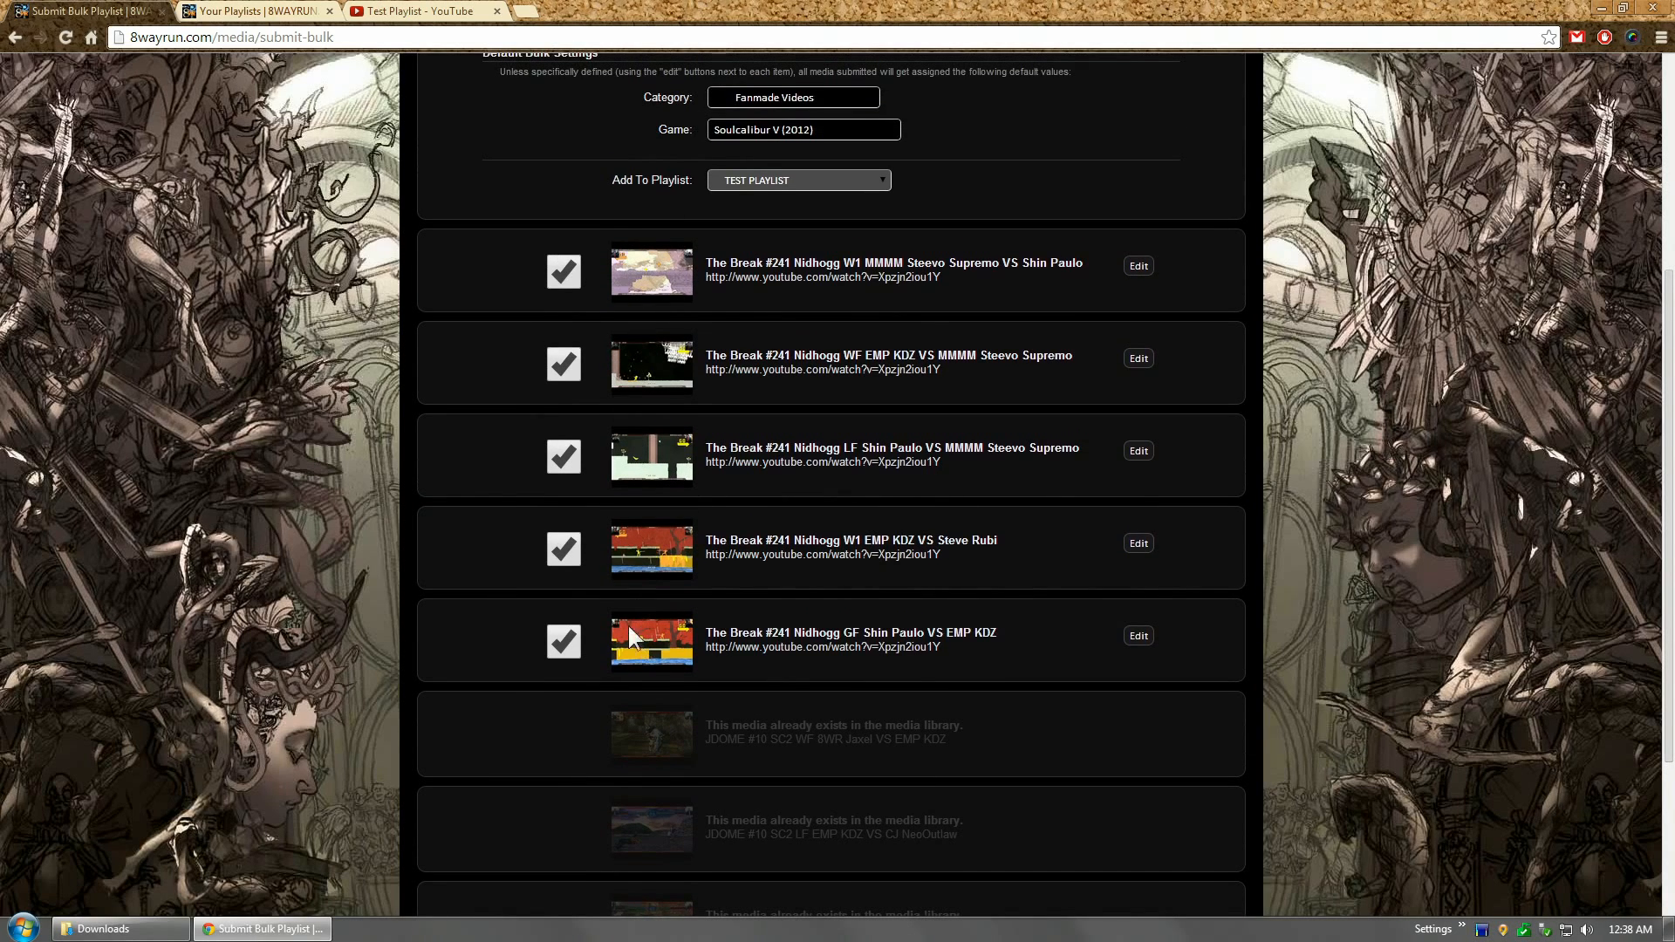
click(560, 367)
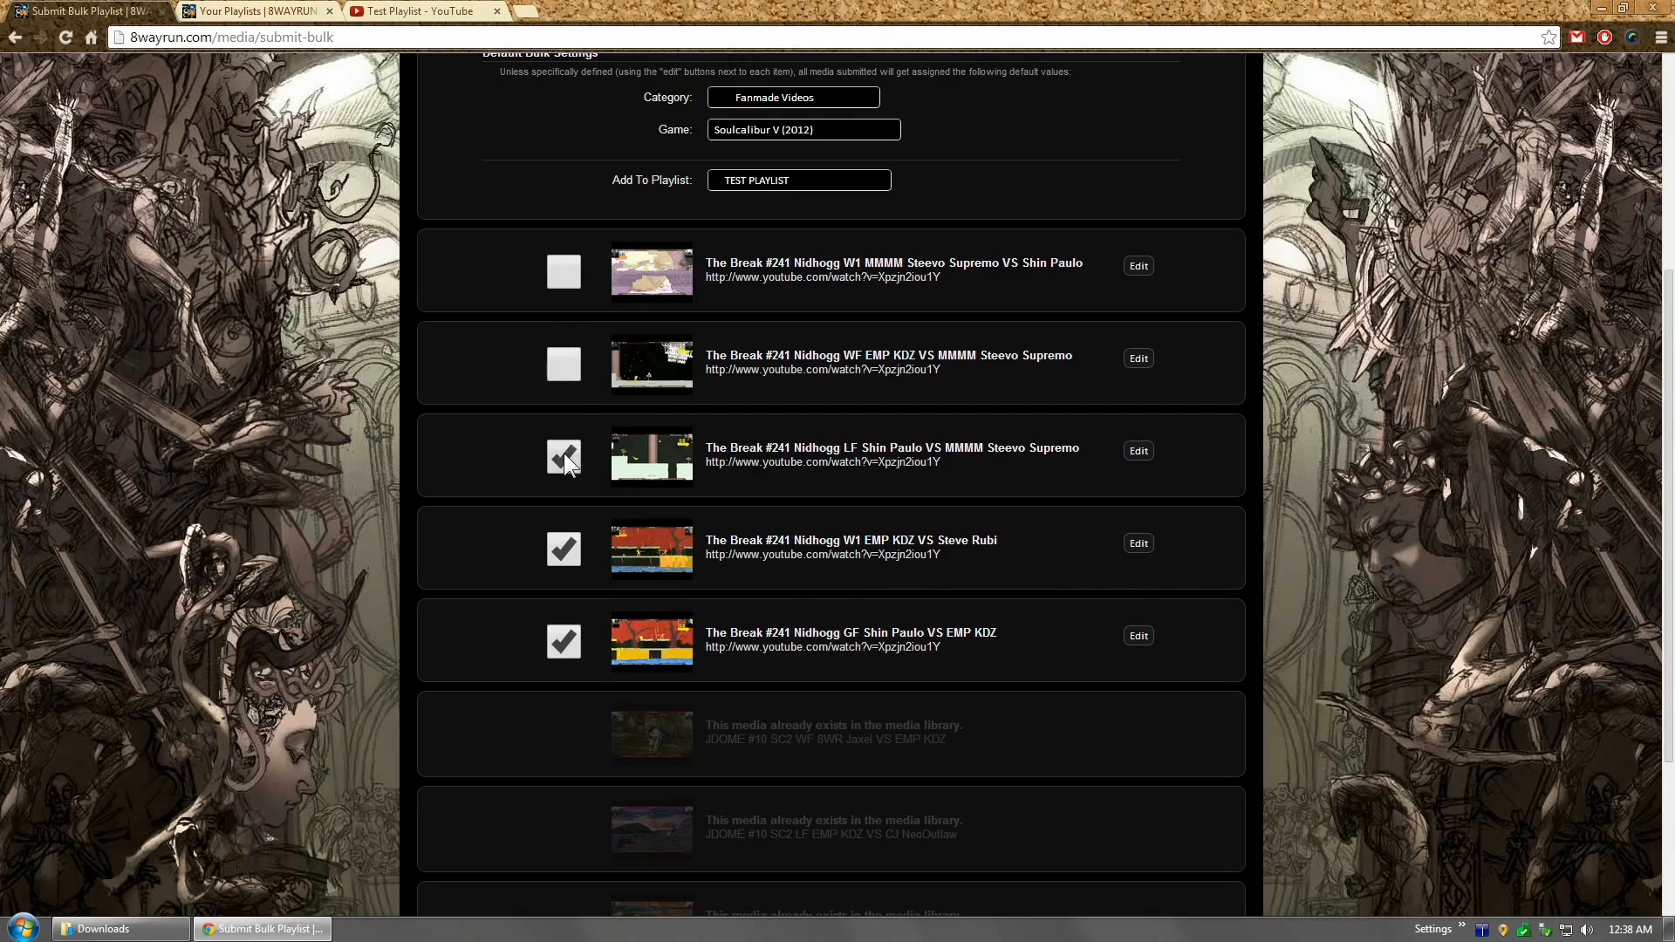
click(643, 457)
click(644, 360)
click(643, 284)
click(639, 366)
click(642, 455)
click(639, 293)
click(636, 363)
click(636, 286)
click(634, 446)
click(645, 442)
click(650, 365)
scroll(873, 454, down, 3)
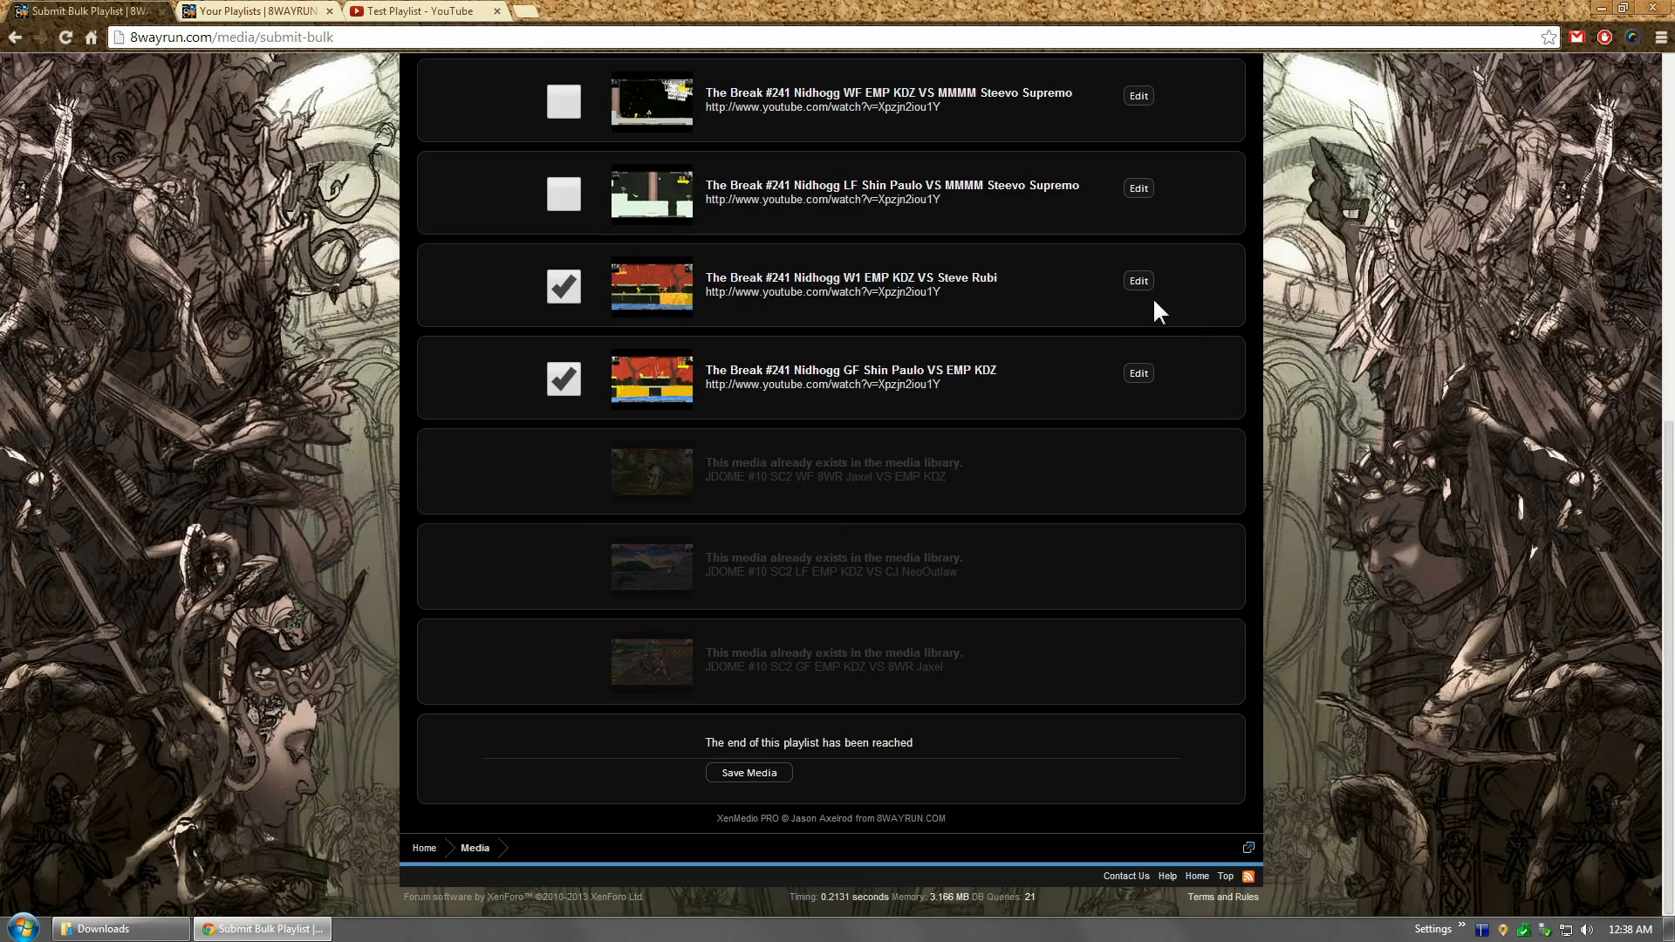
Step: Open the W1 video's edit form and set its category to Teasers & Trailers
click(1137, 281)
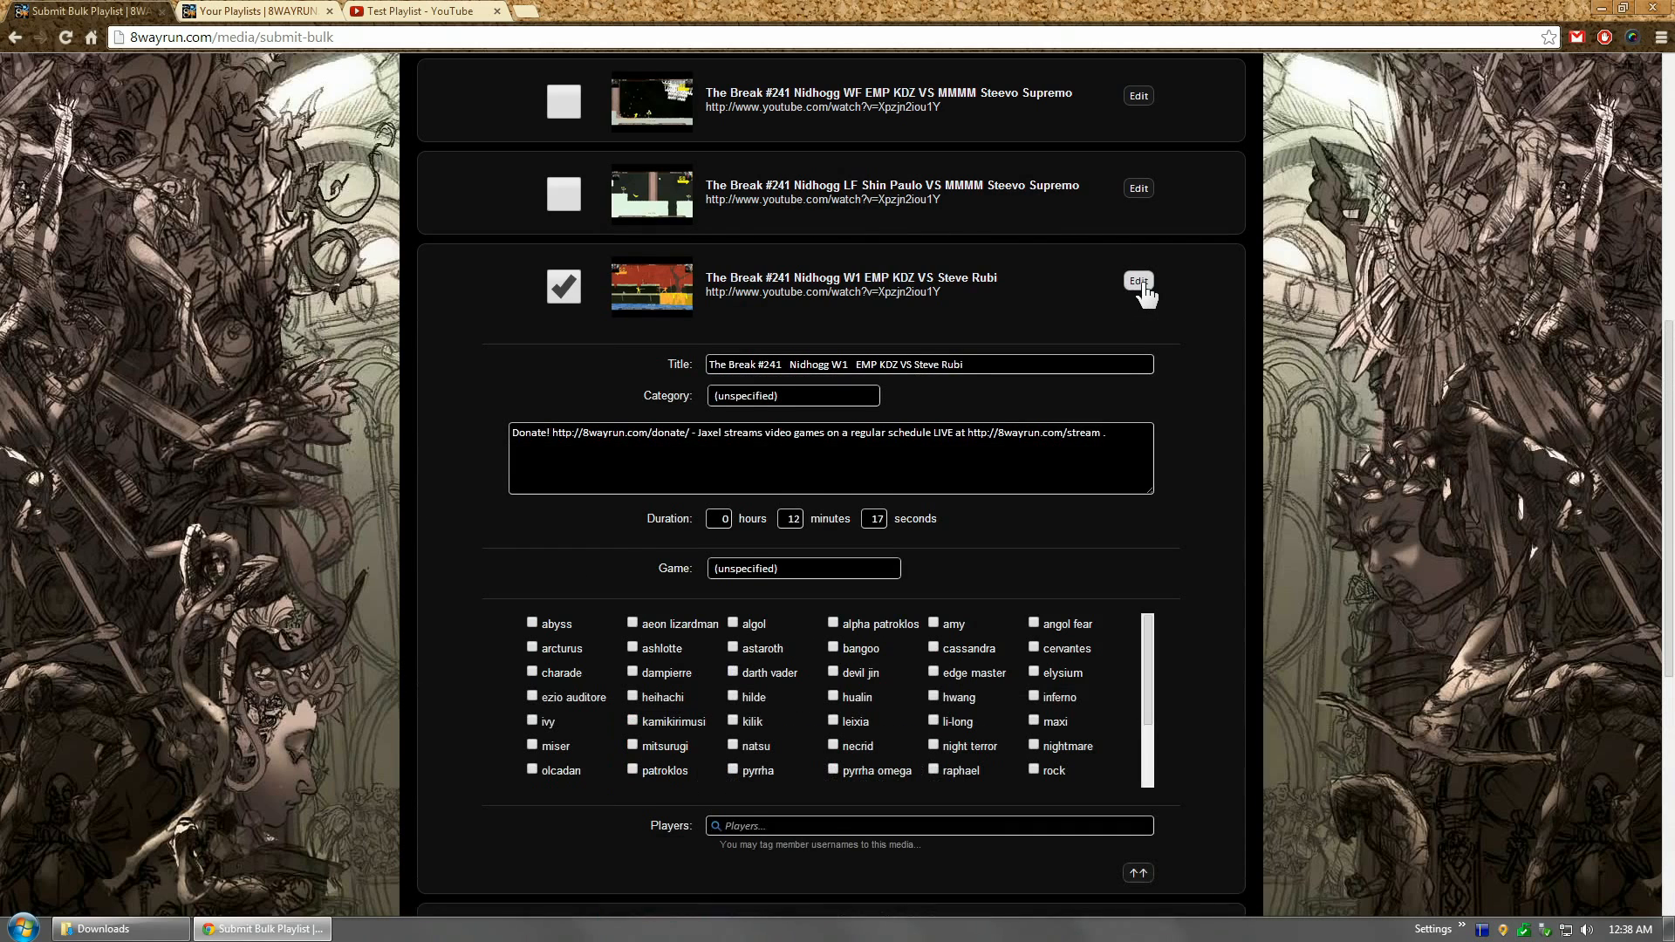
drag(1672, 447, 1673, 523)
click(847, 448)
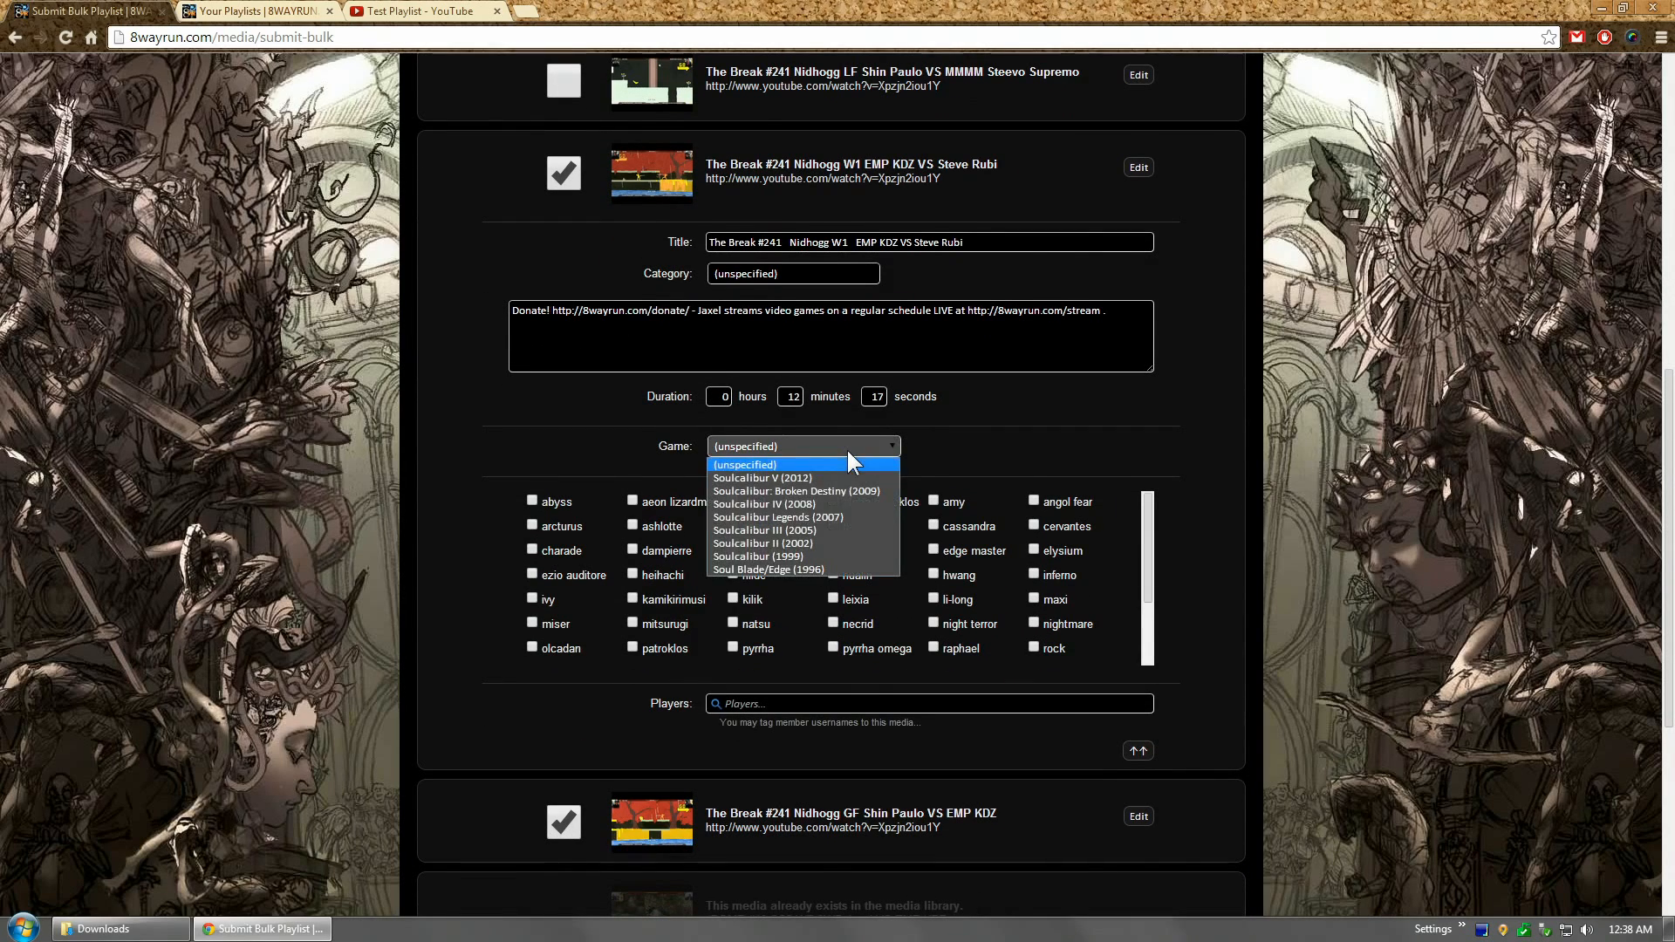
click(772, 271)
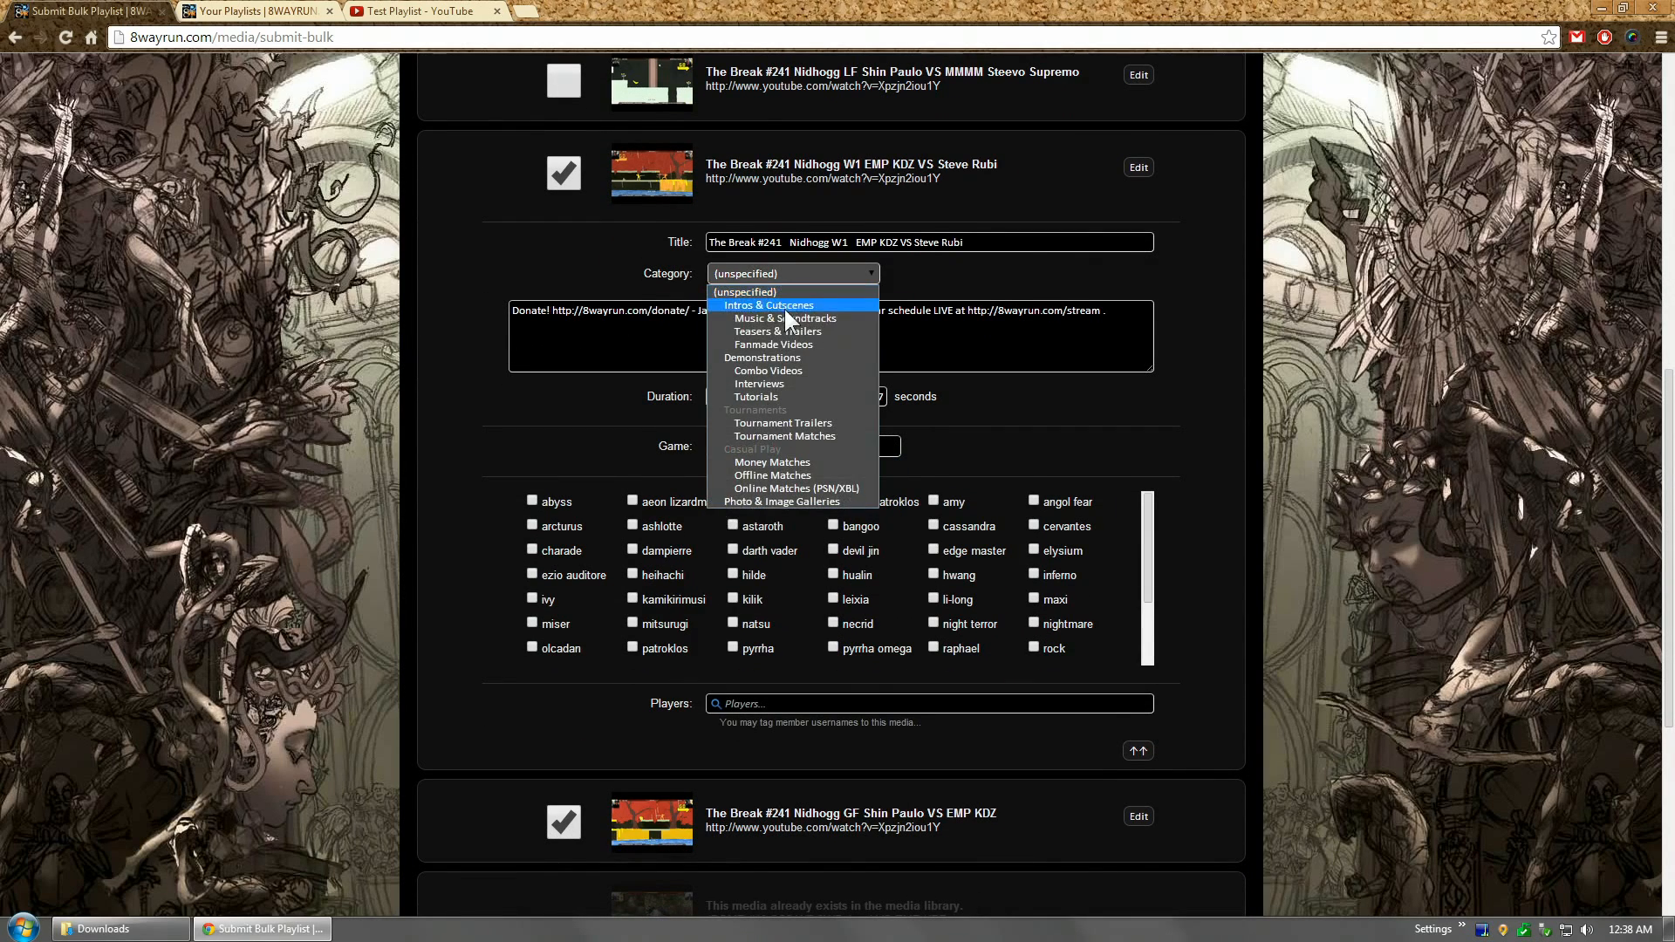
click(778, 337)
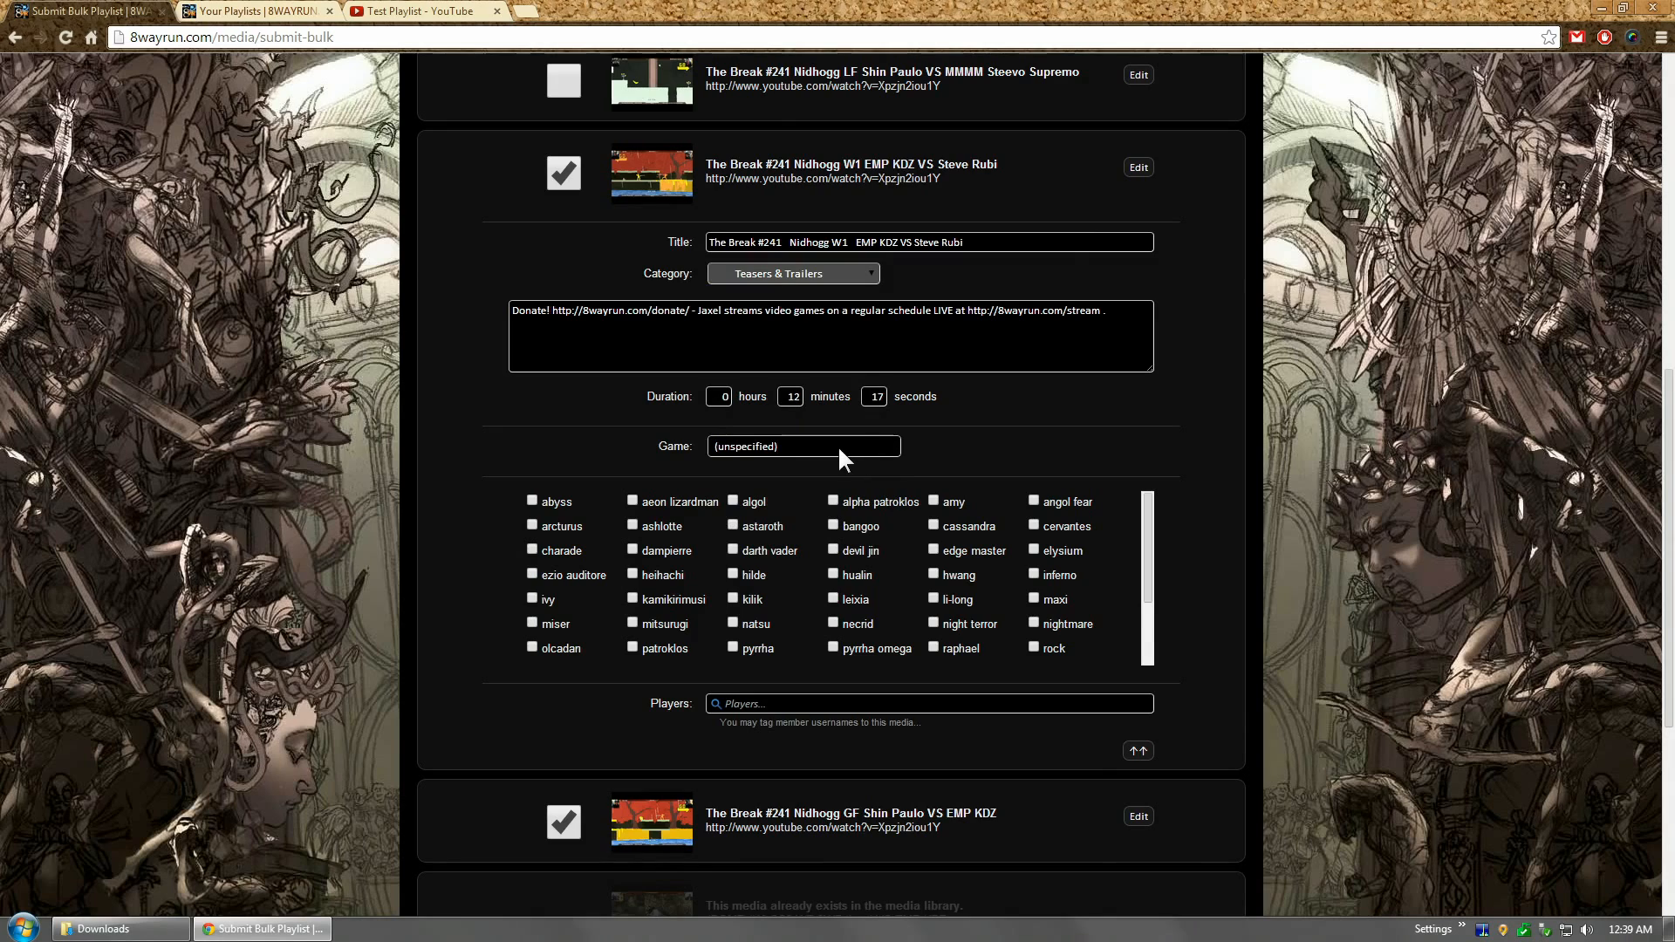
Step: Set the W1 video's game to Soulcalibur II (2002) and tag abyss as a character
scroll(812, 393, up, 7)
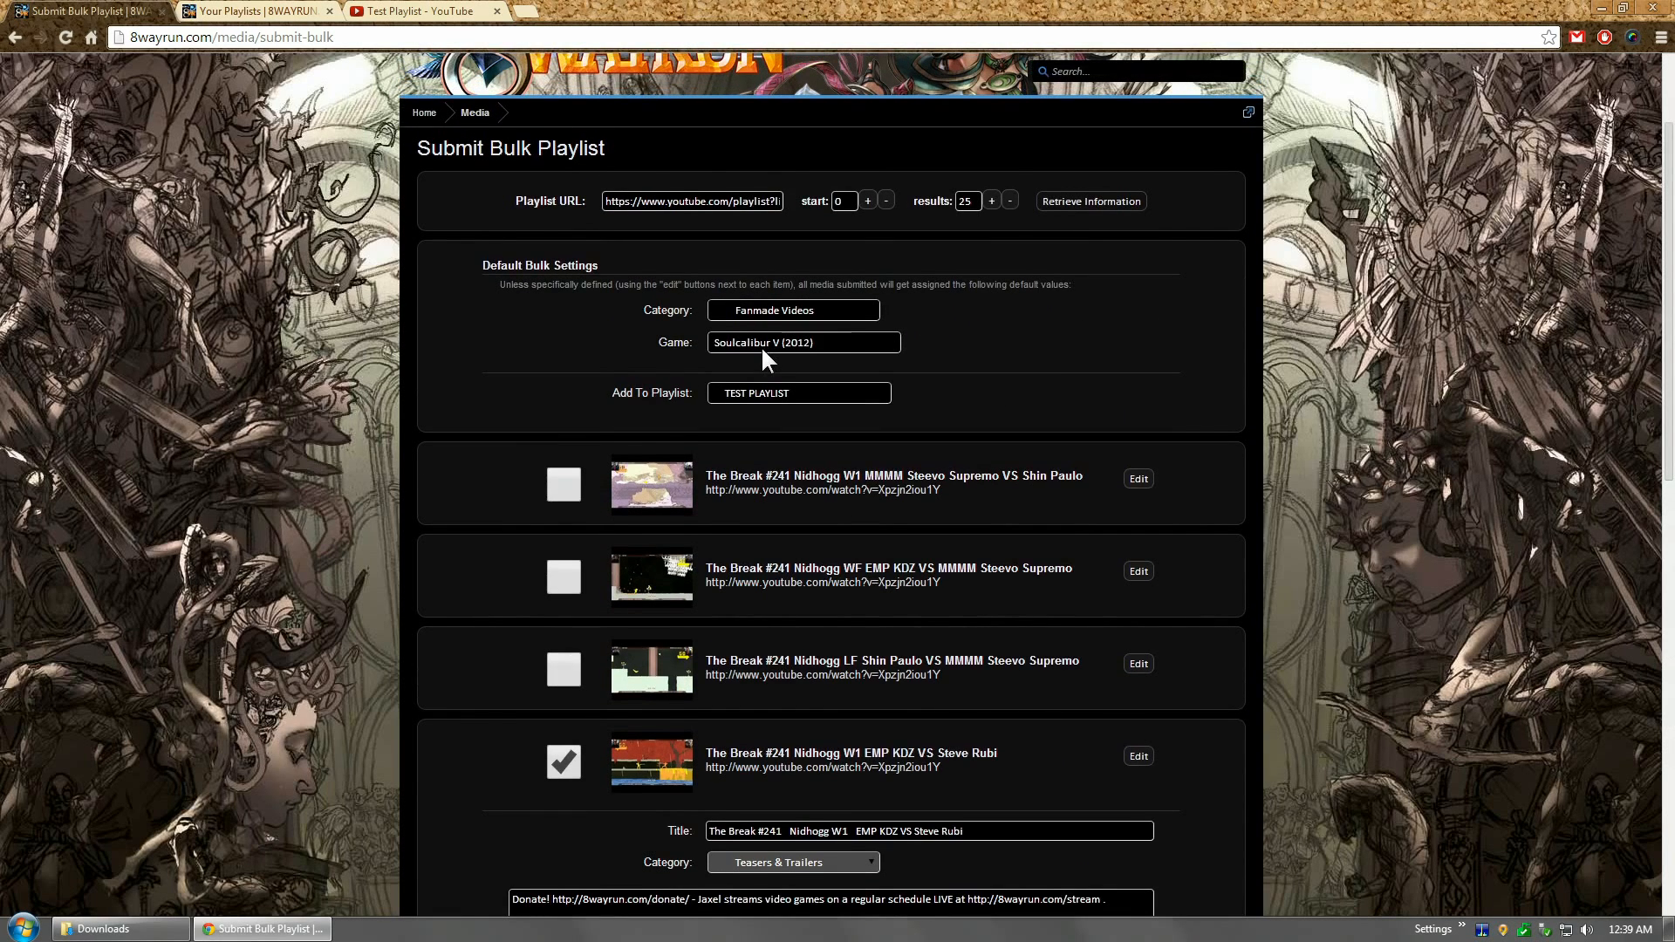
scroll(785, 418, down, 6)
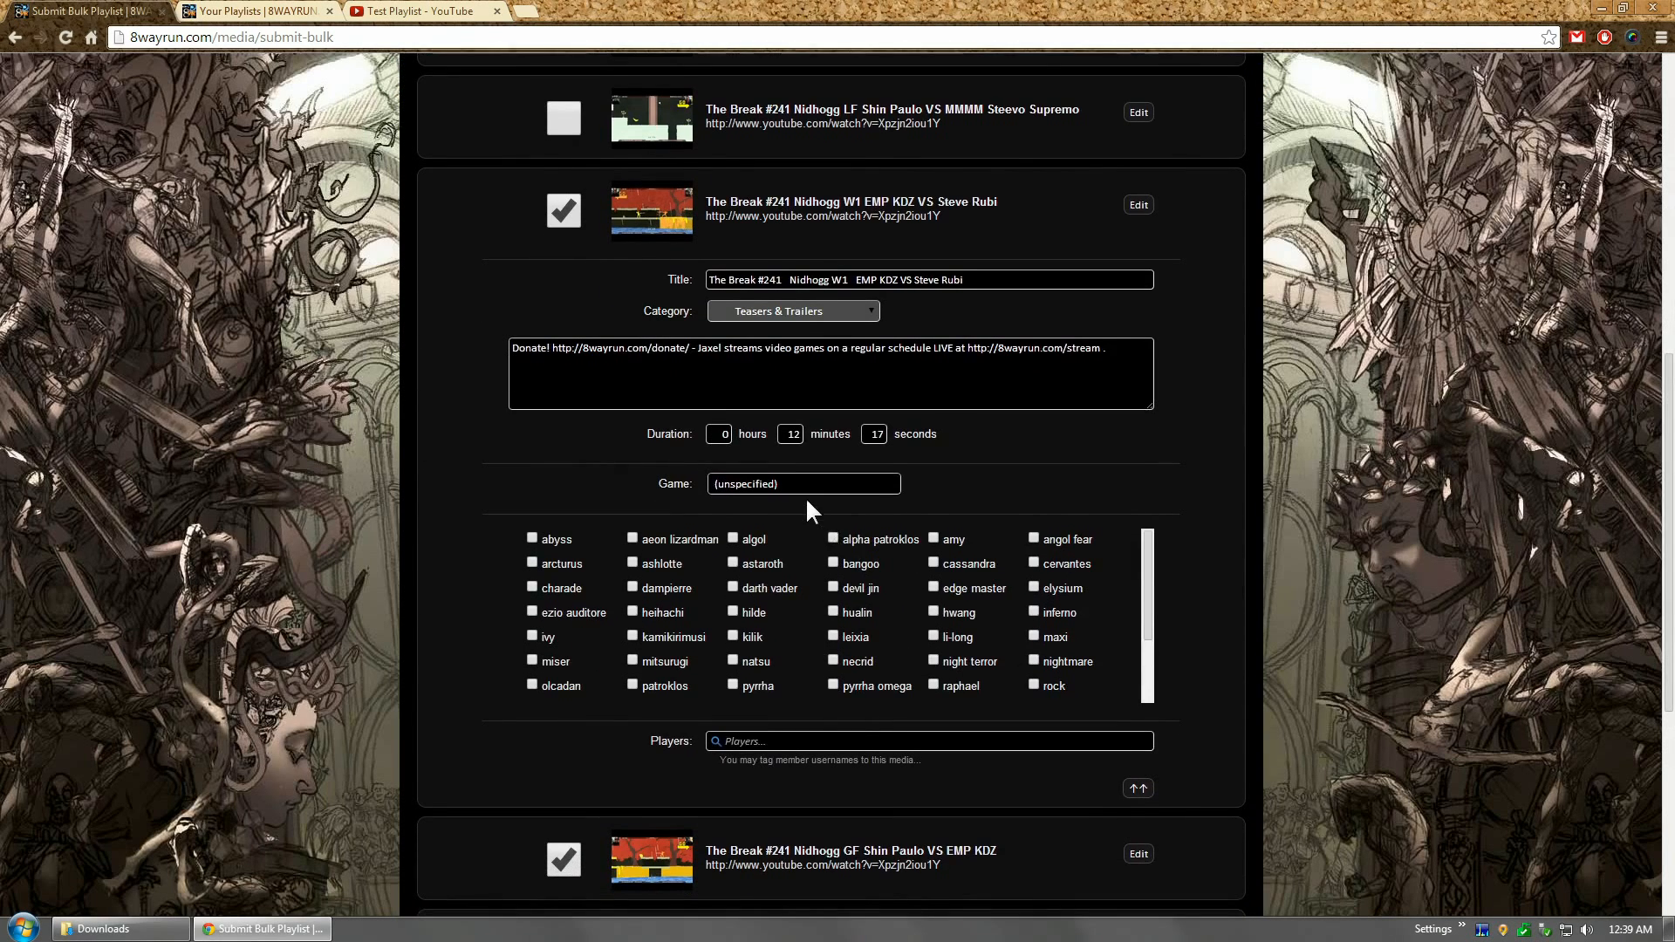
click(794, 490)
click(783, 538)
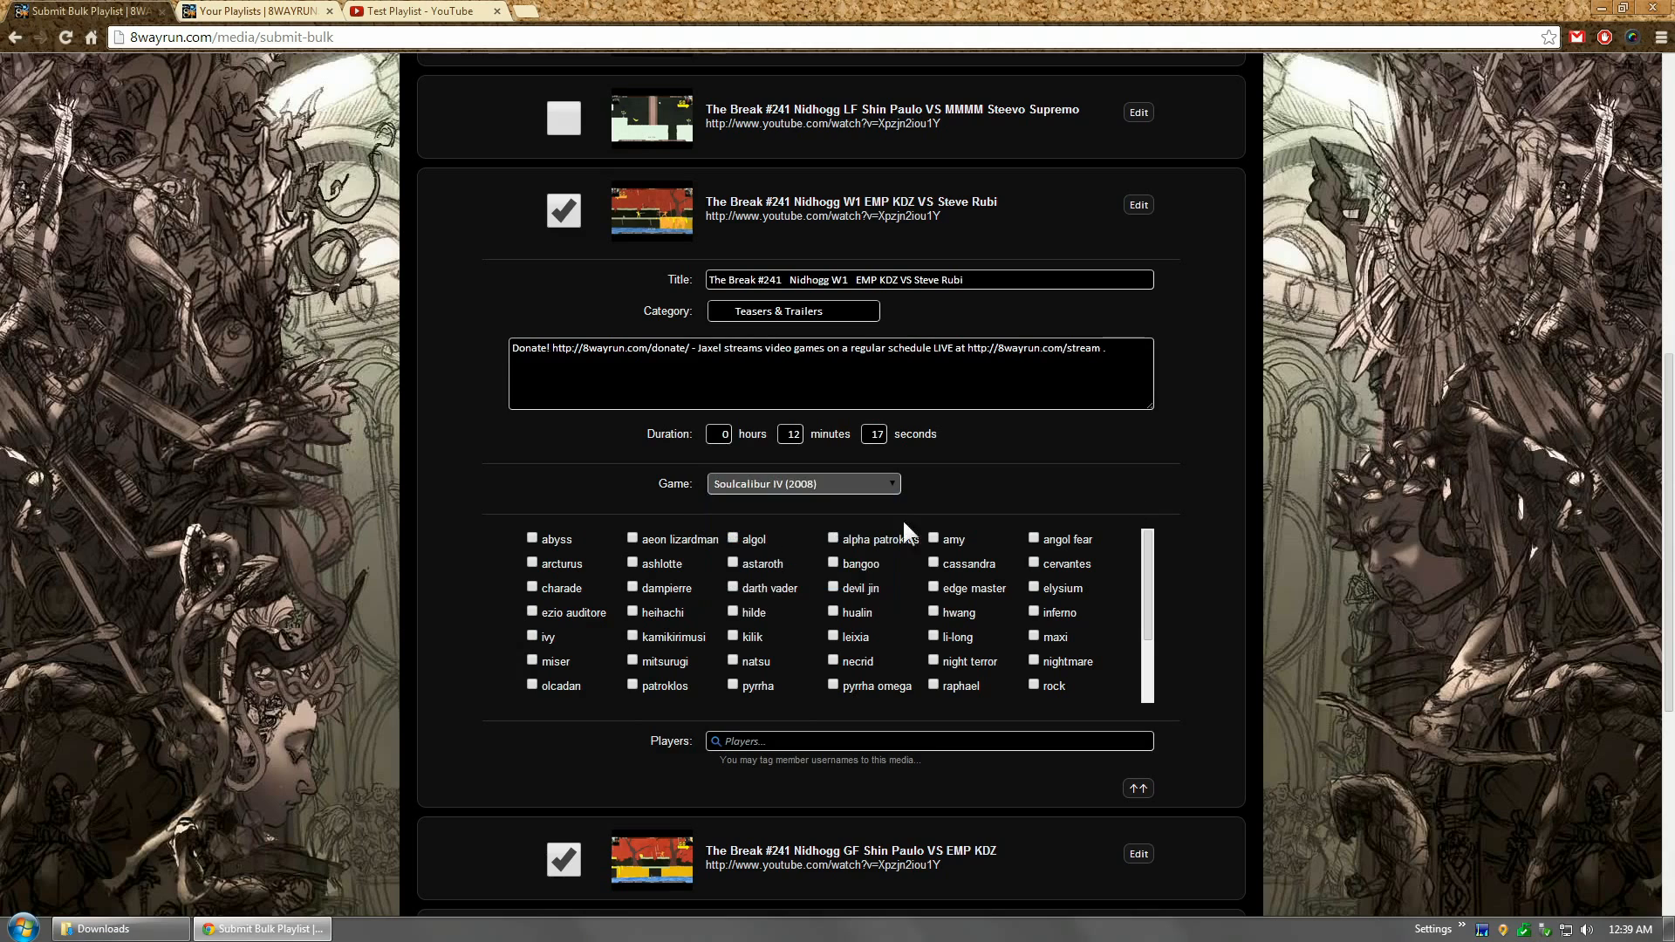
click(851, 485)
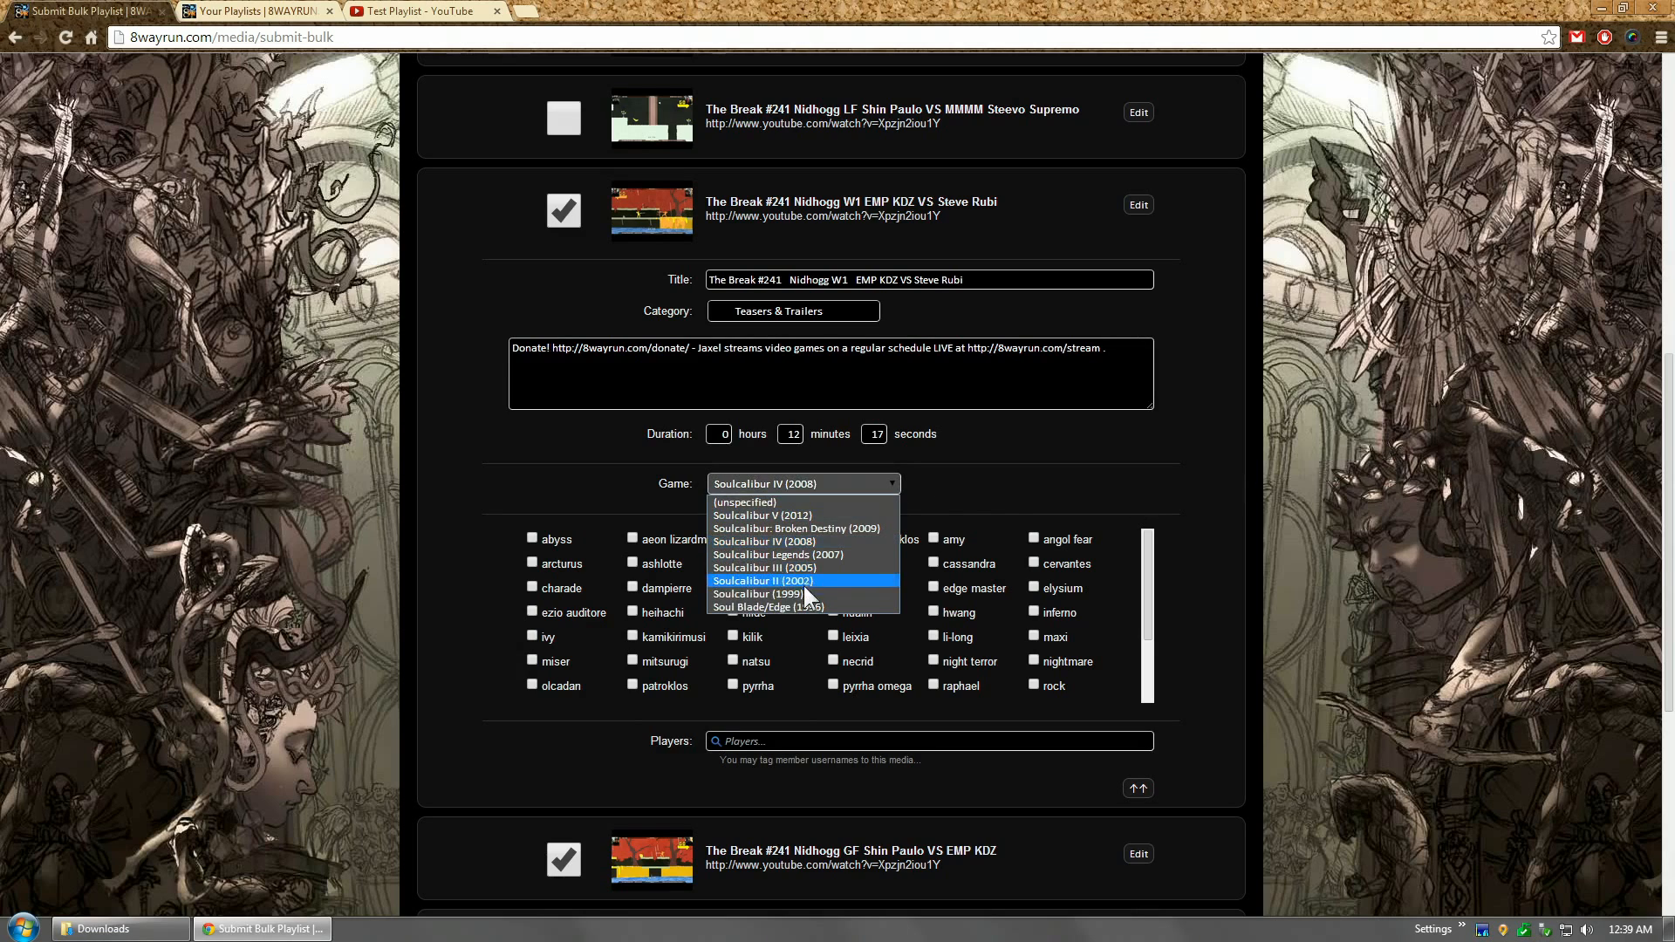
click(803, 585)
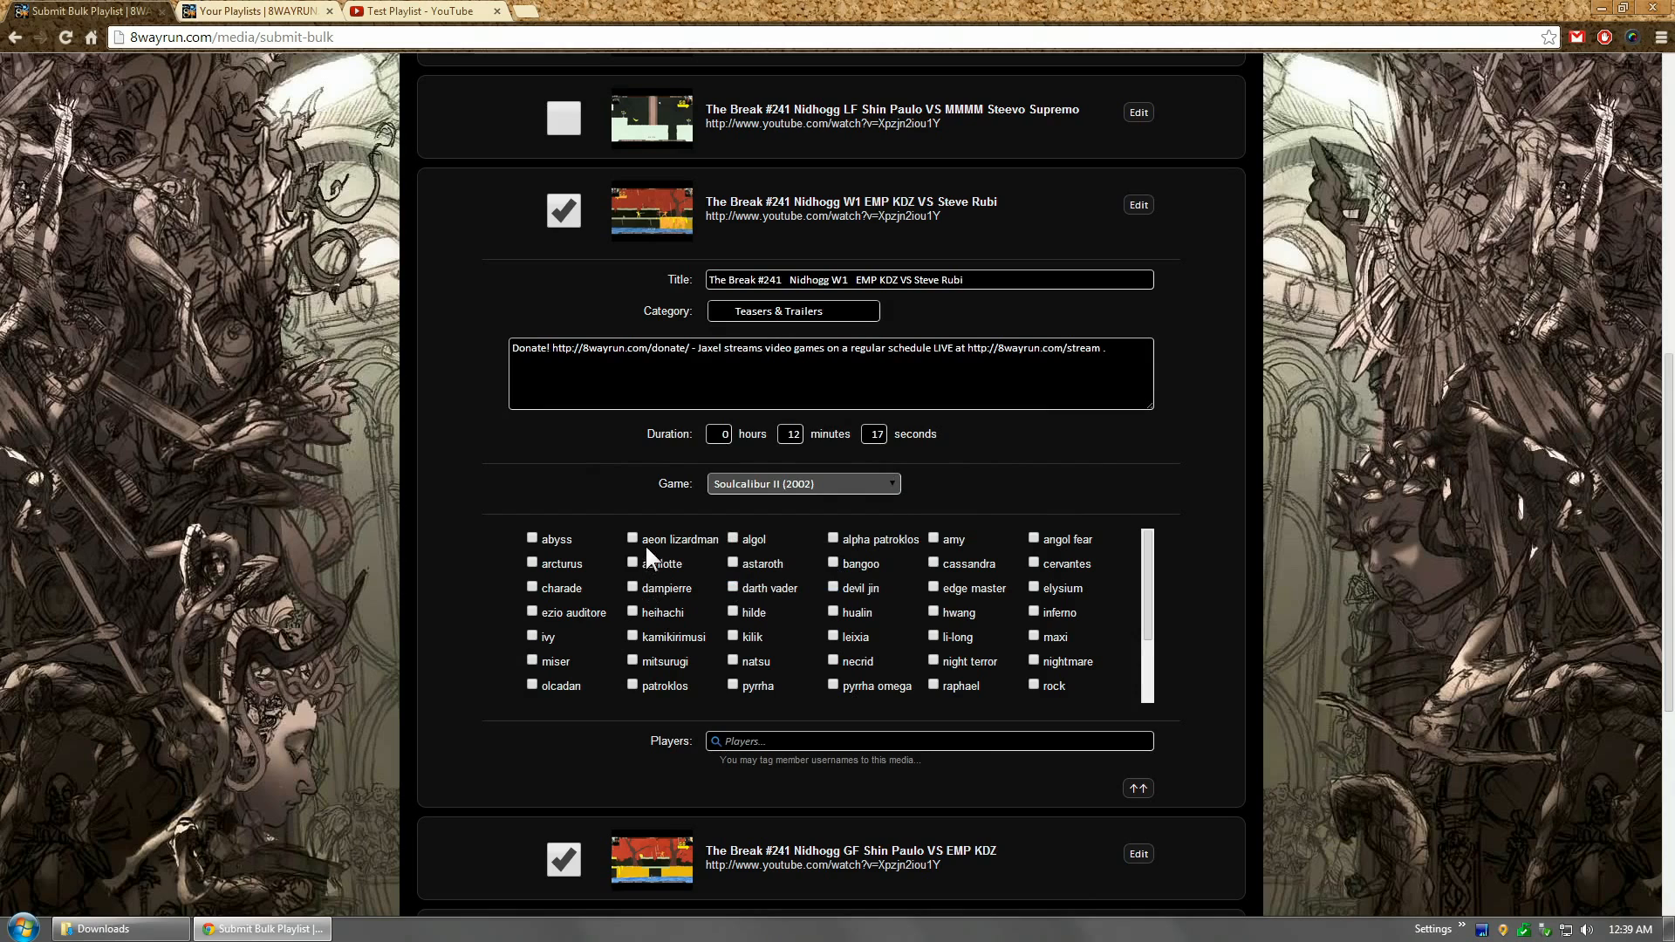
click(555, 540)
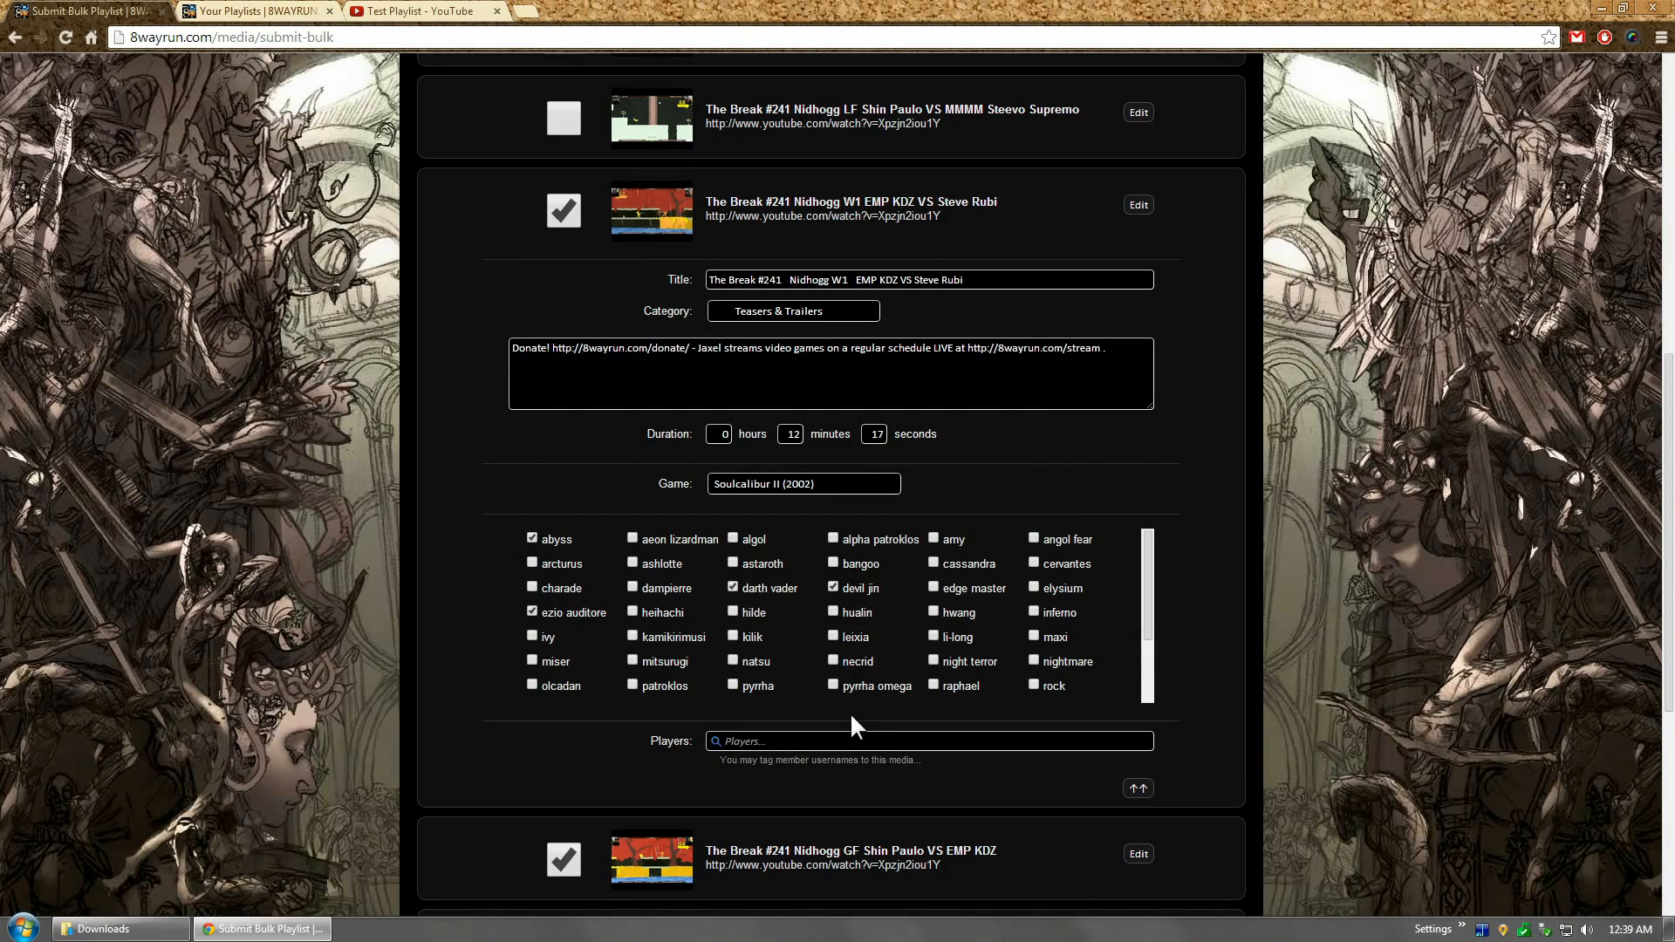
Step: Add the site member as the W1 video's player via the autocomplete suggestion, then review the description
click(857, 739)
text(KDZ)
click(790, 770)
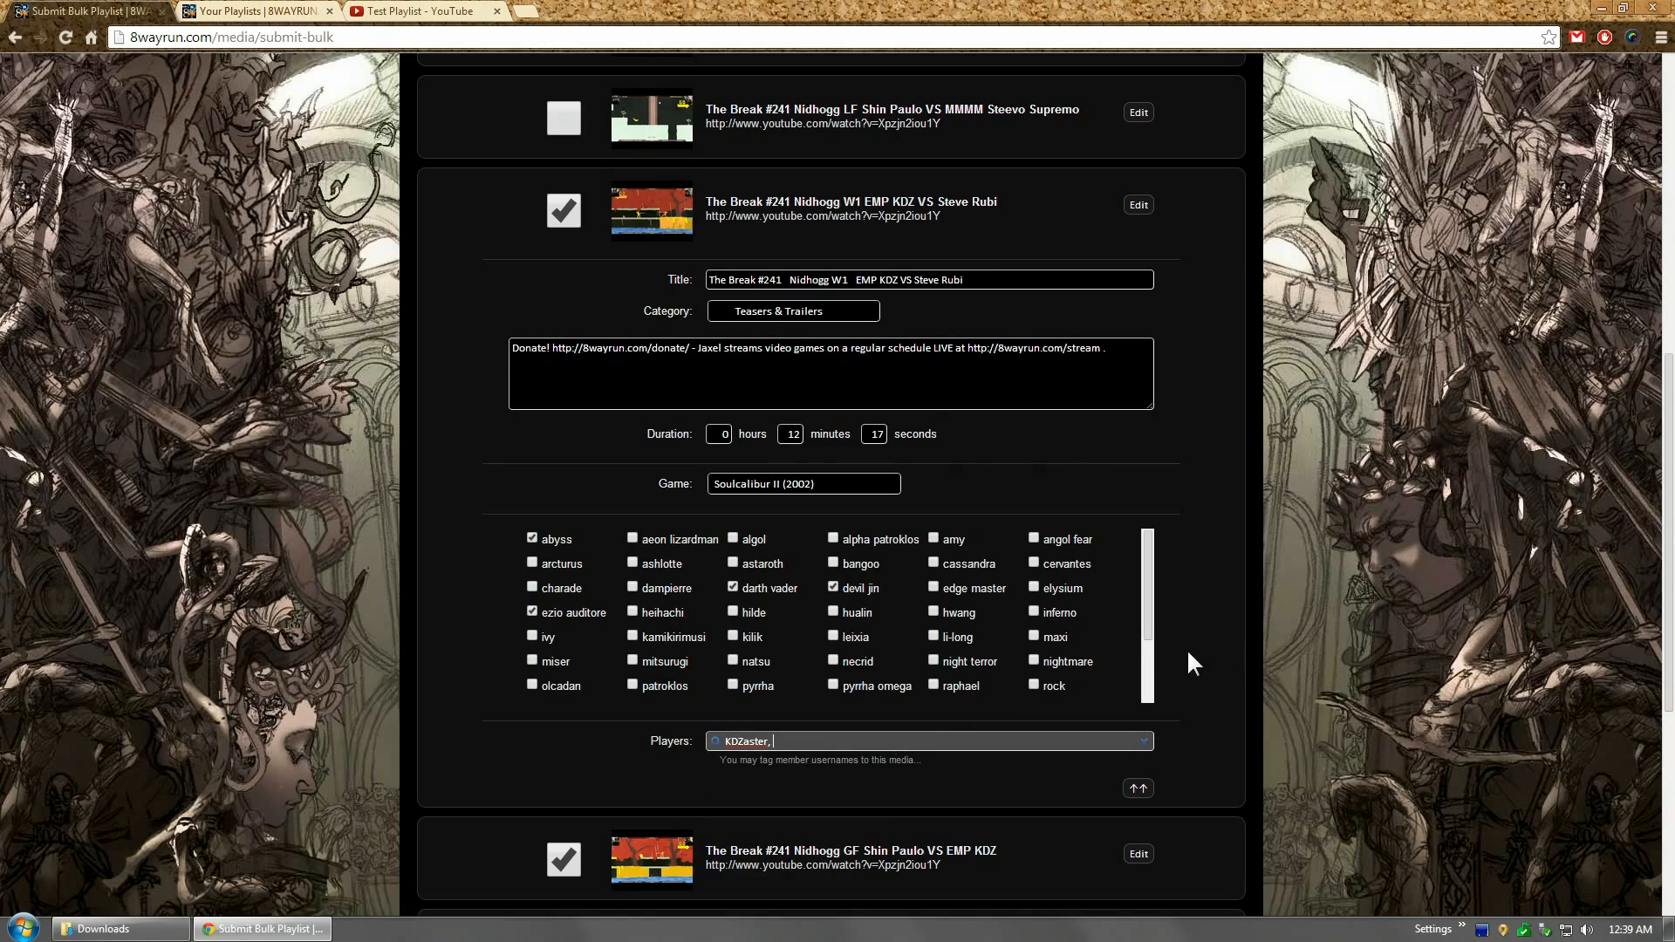
click(1501, 593)
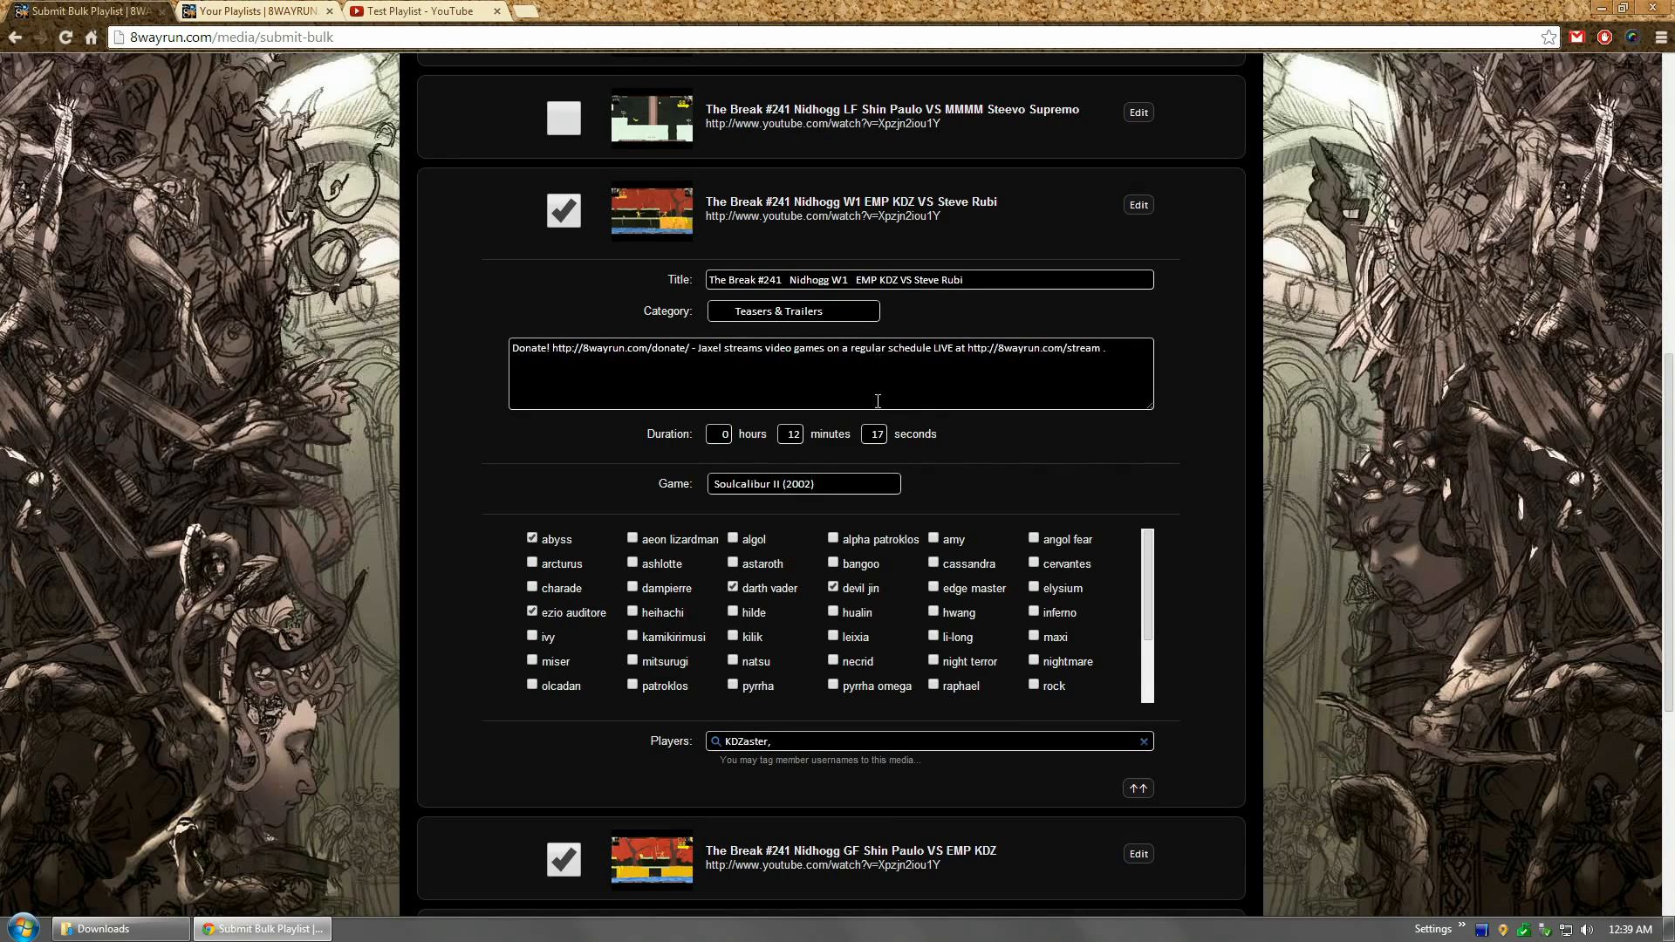
drag(1117, 369, 454, 400)
click(453, 400)
triple_click(679, 349)
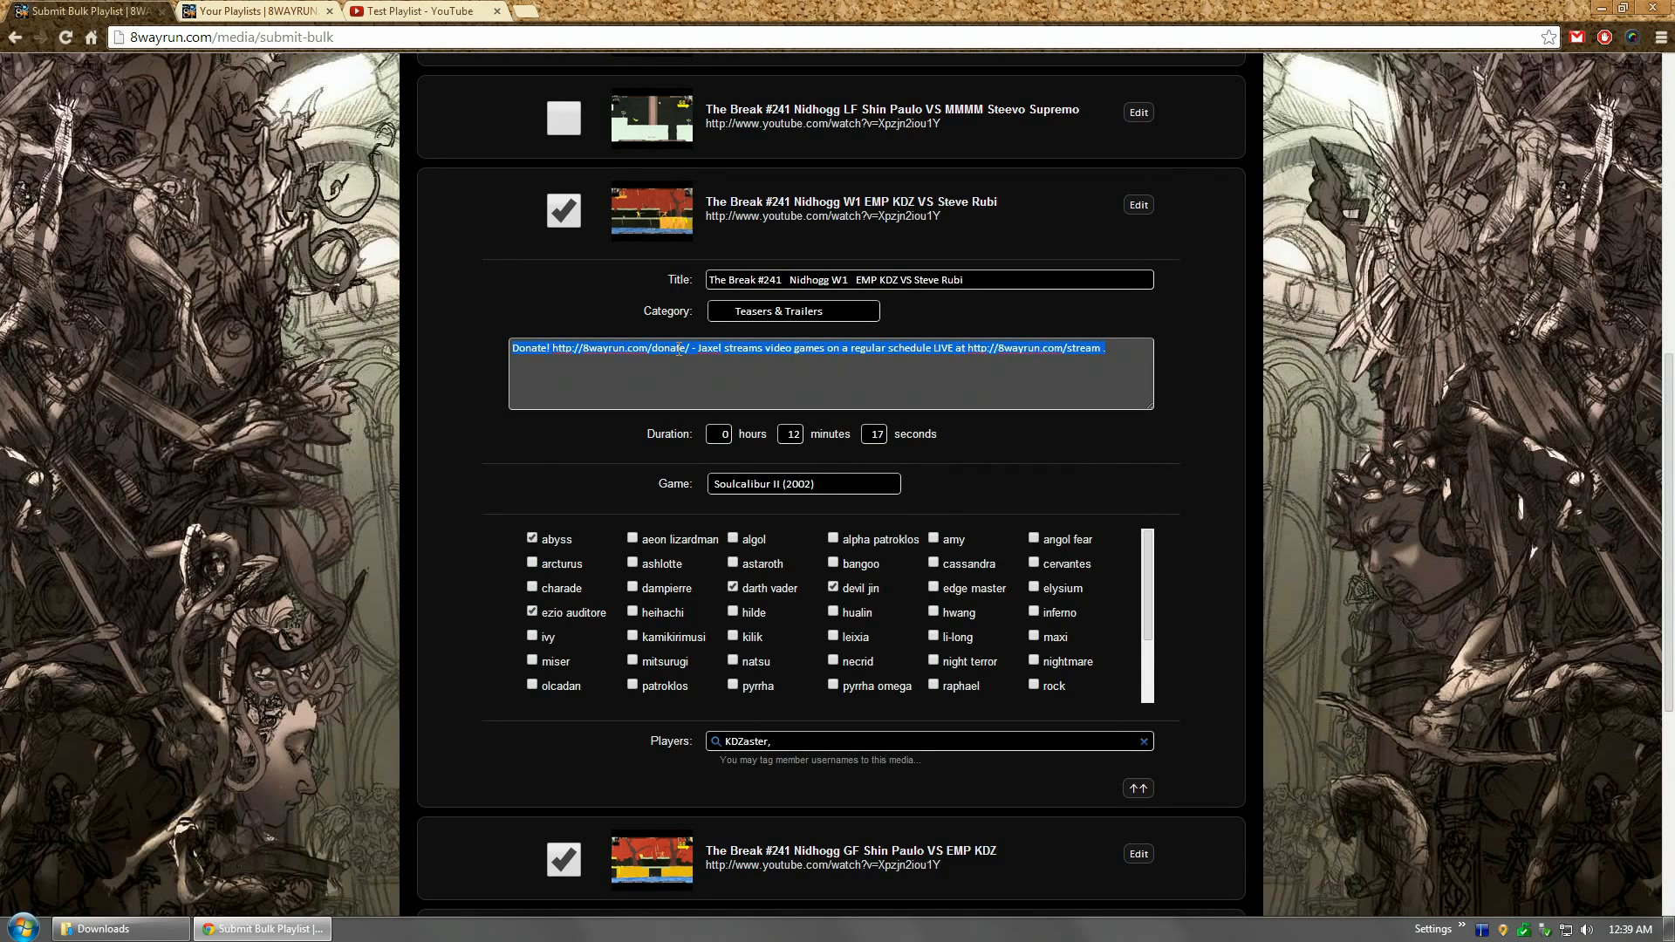
click(679, 349)
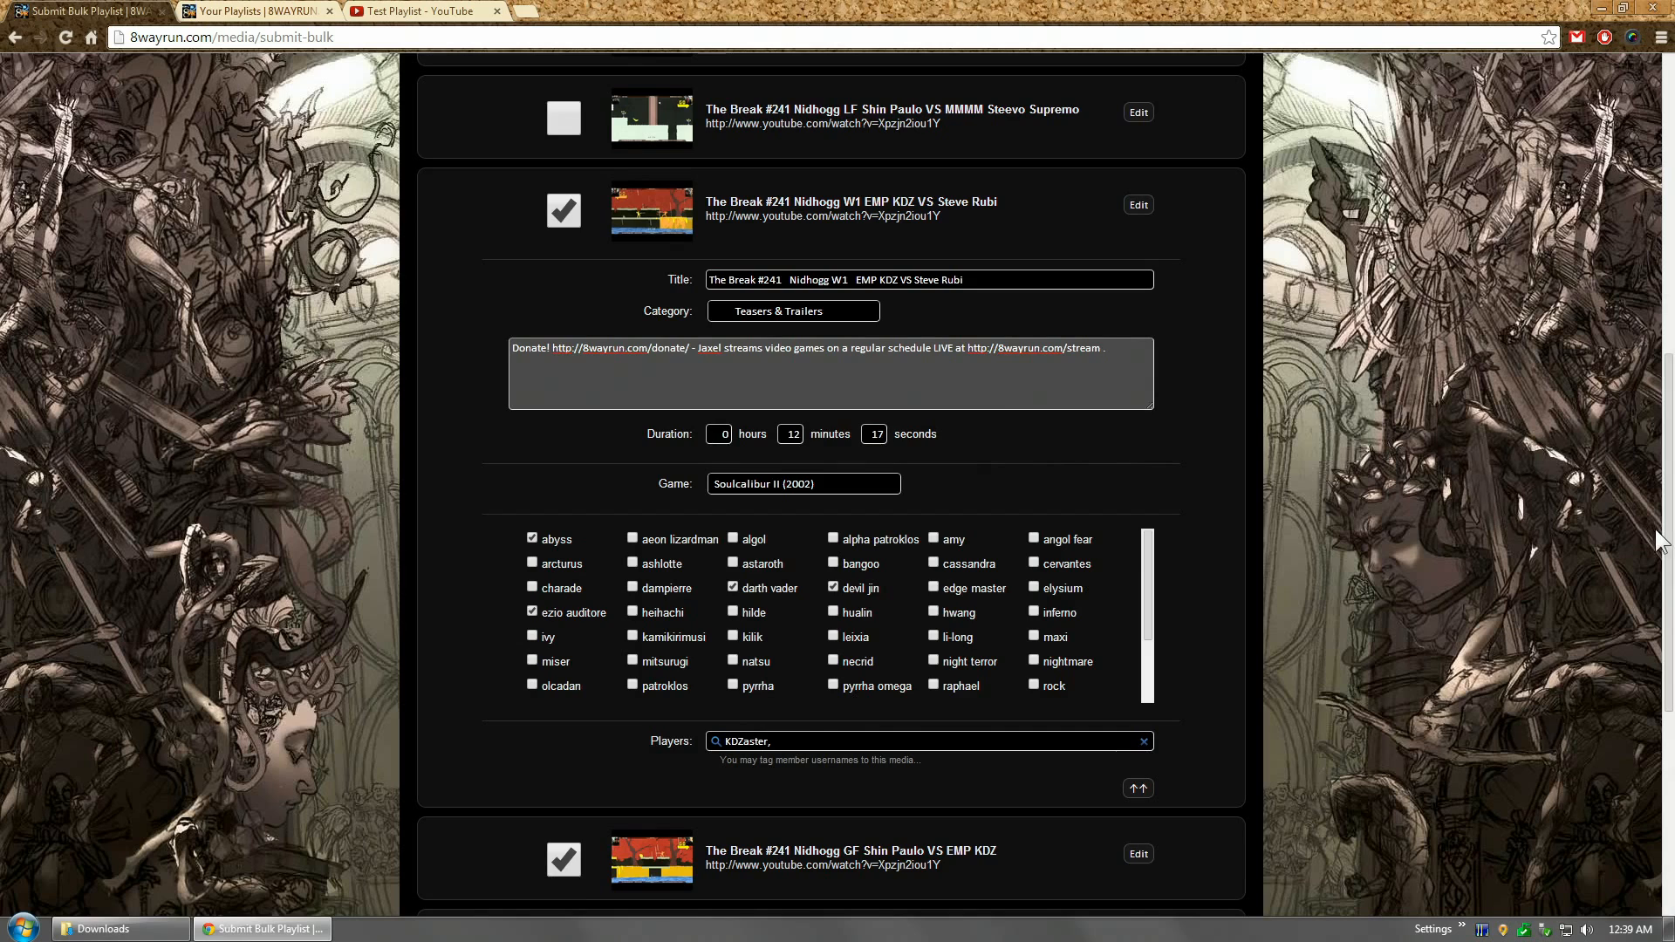
drag(1673, 534, 1672, 266)
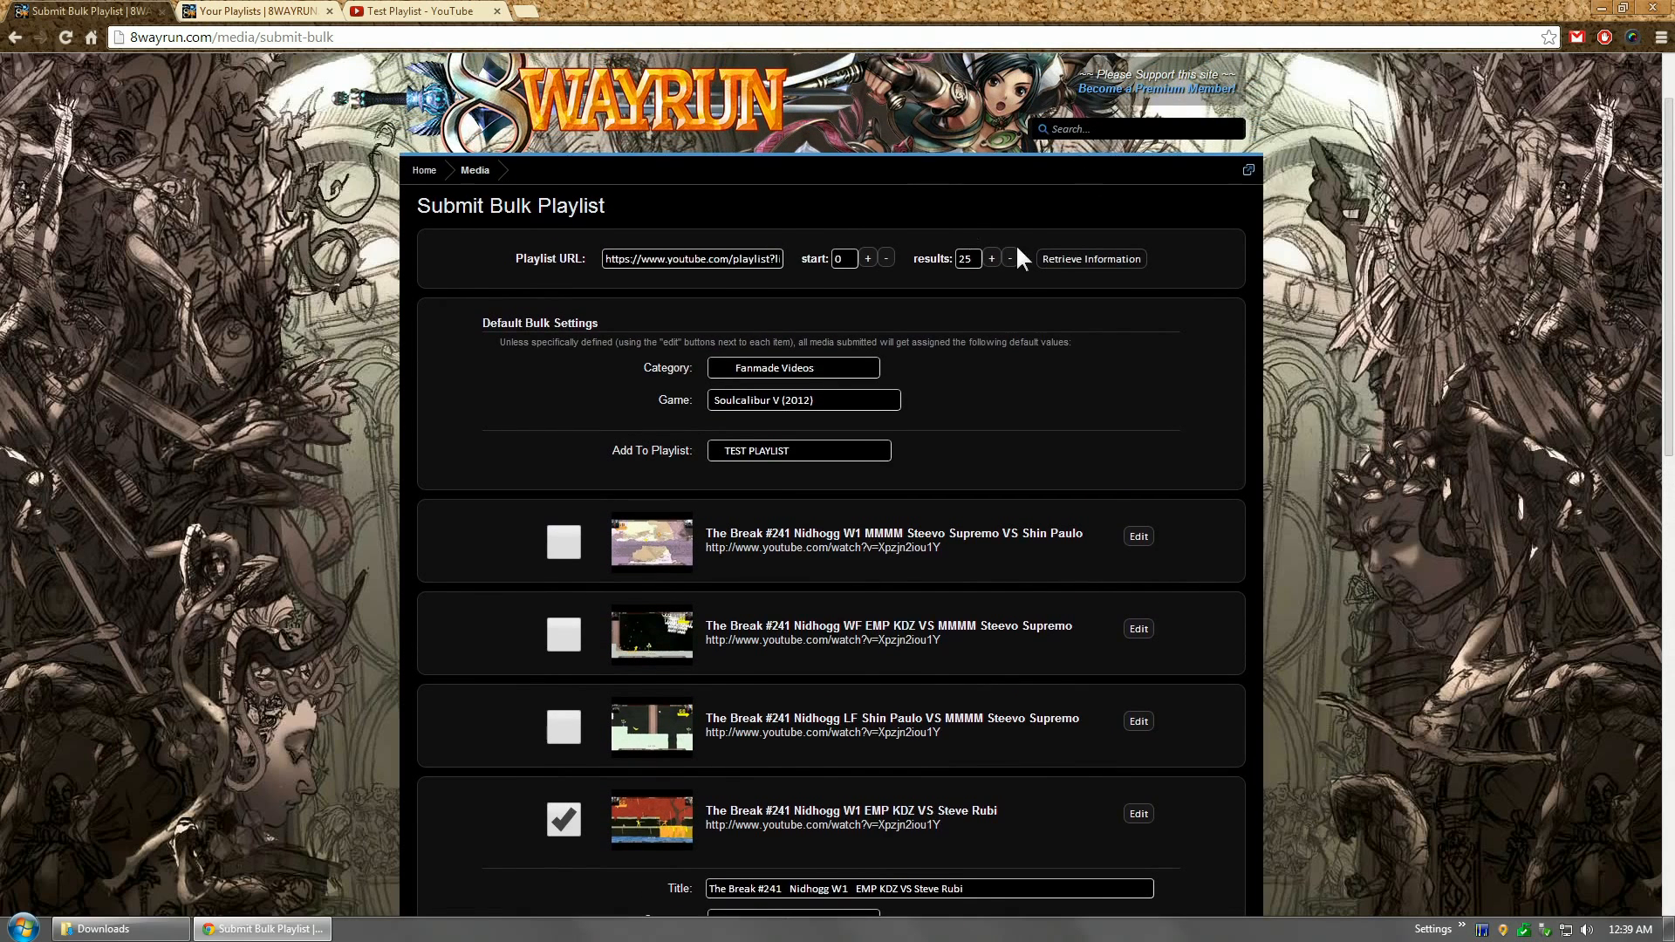
Step: Raise the results count to 50 and collapse the W1 video's edit form
click(993, 259)
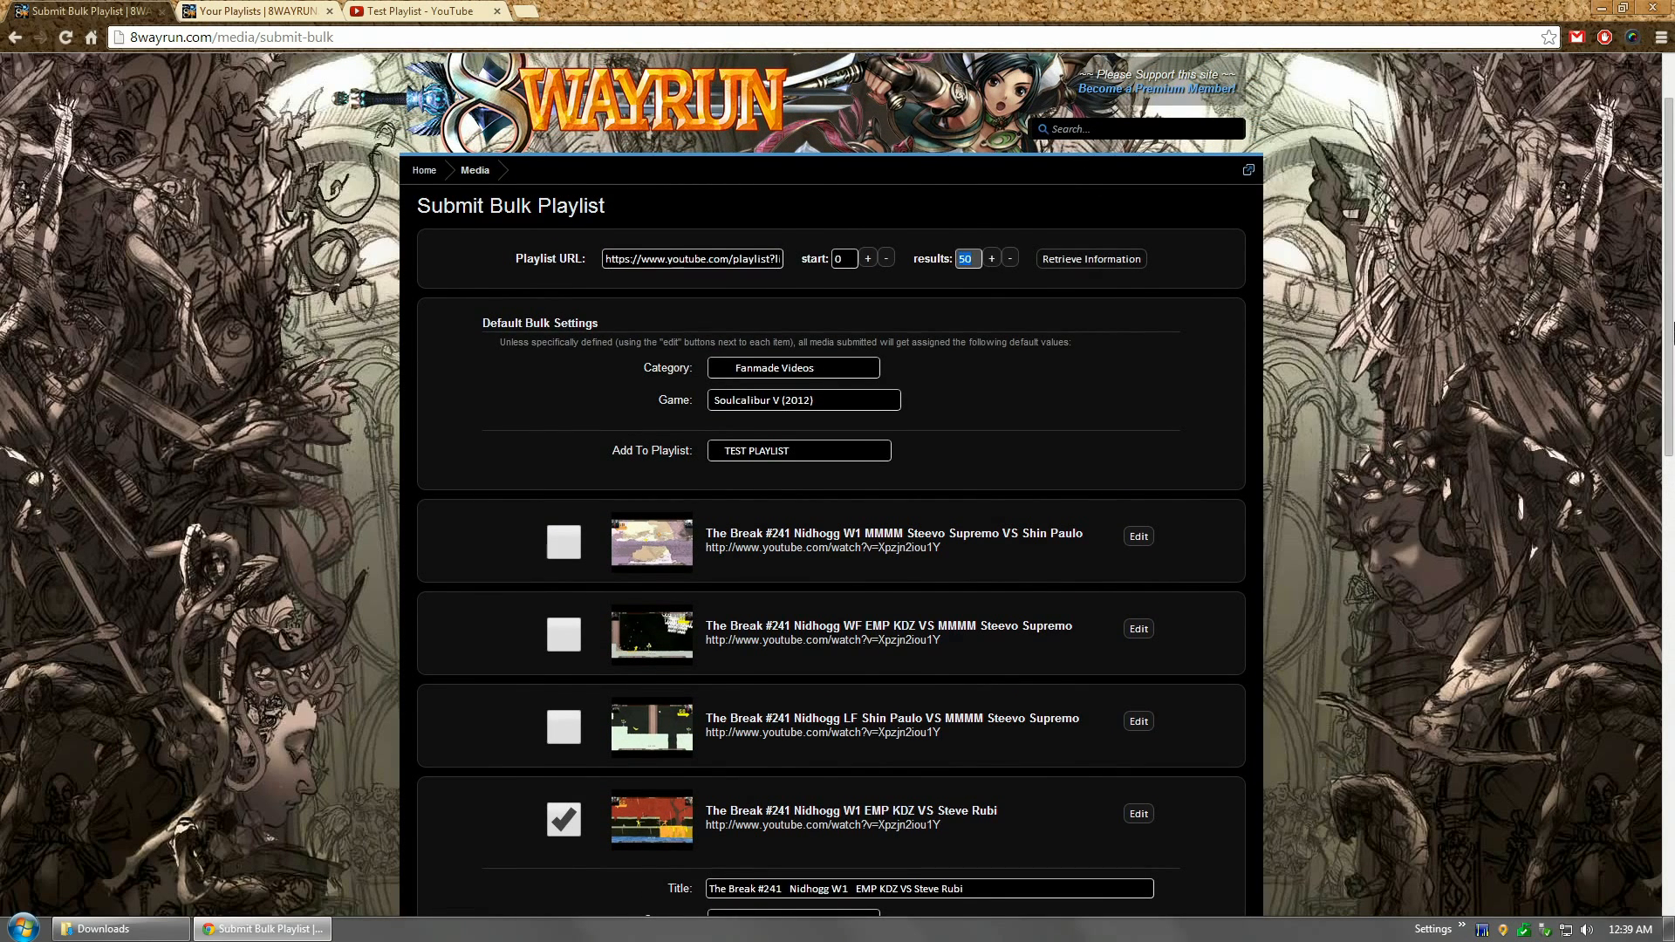
scroll(1170, 502, down, 8)
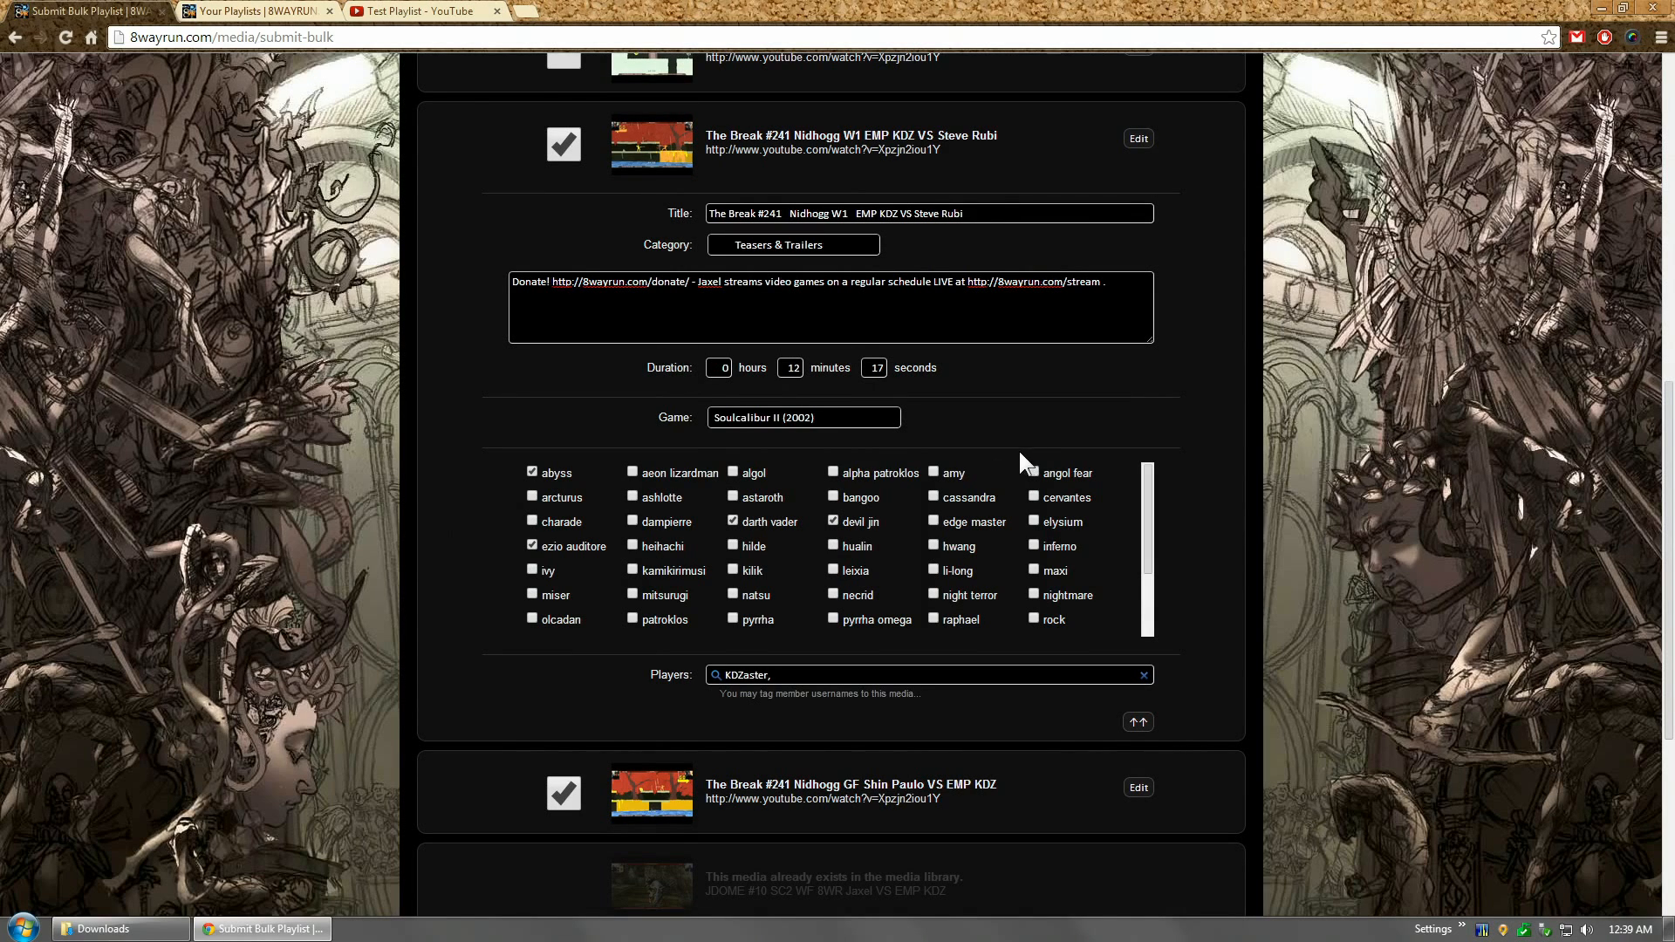
click(1138, 722)
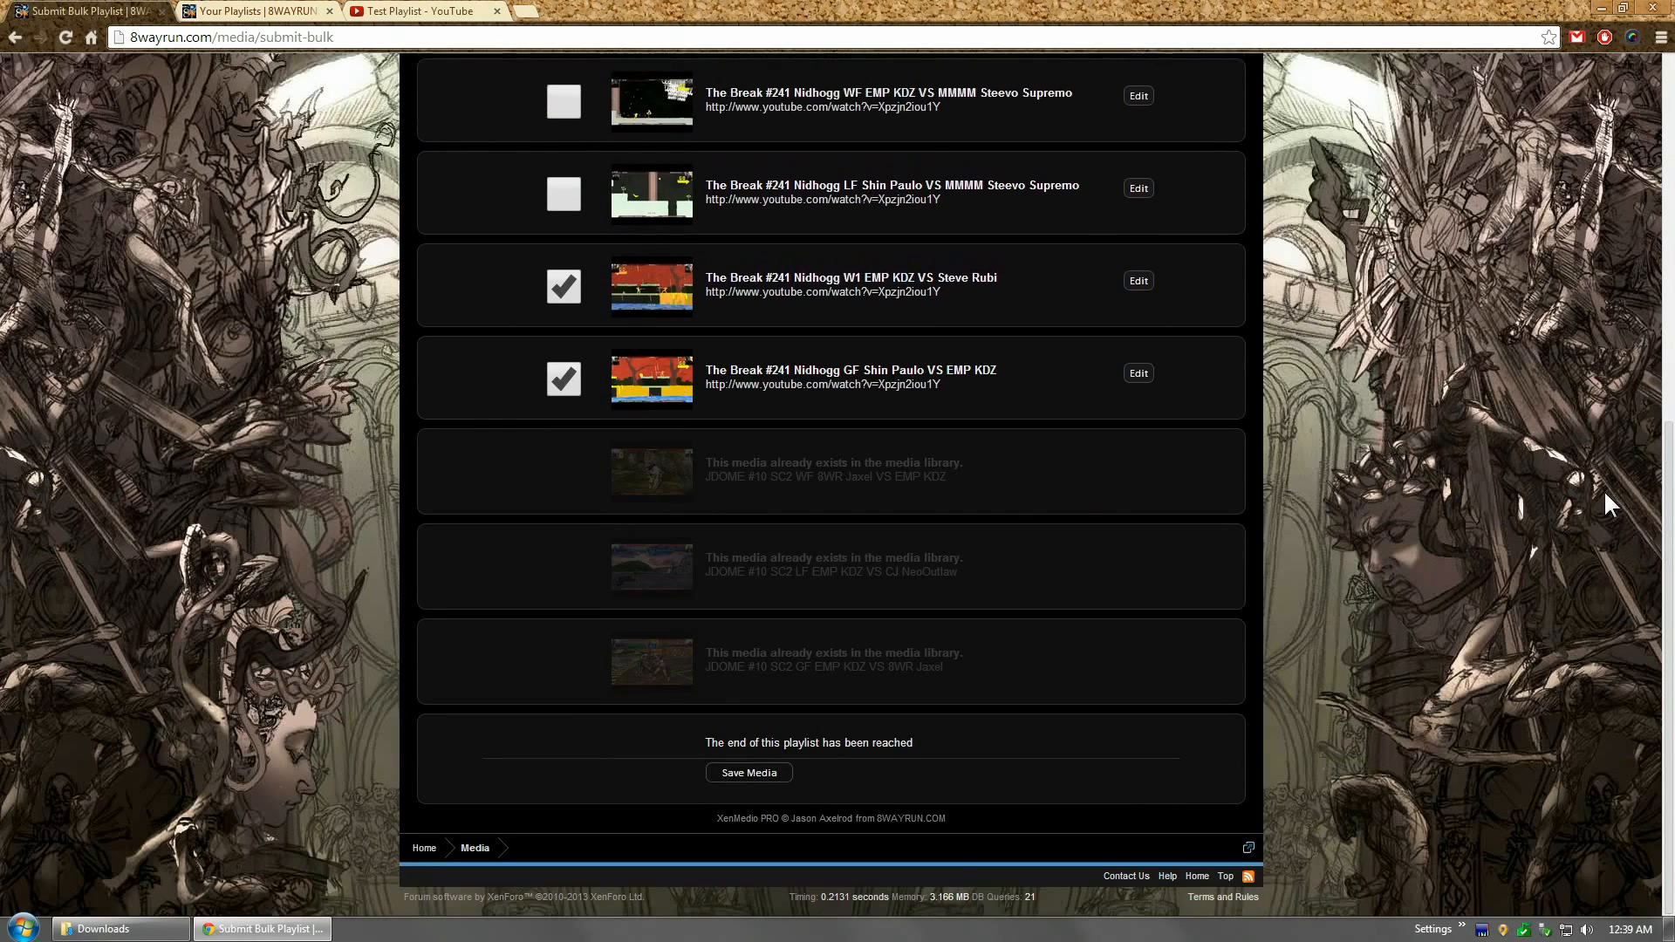
click(751, 773)
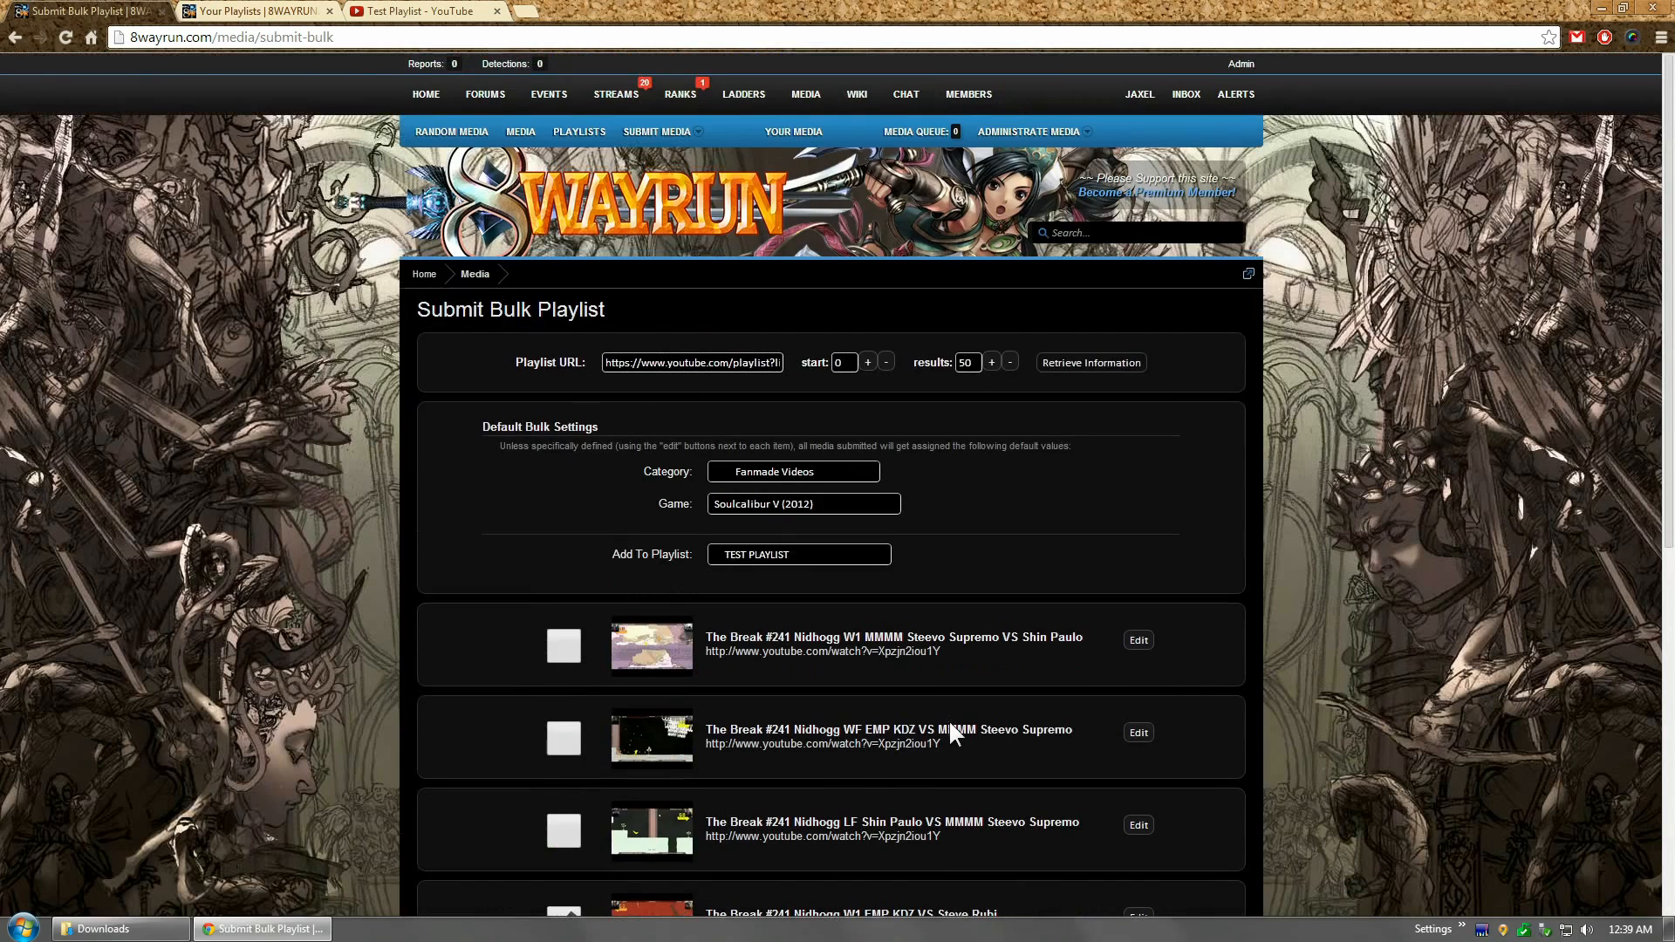
scroll(773, 470, down, 5)
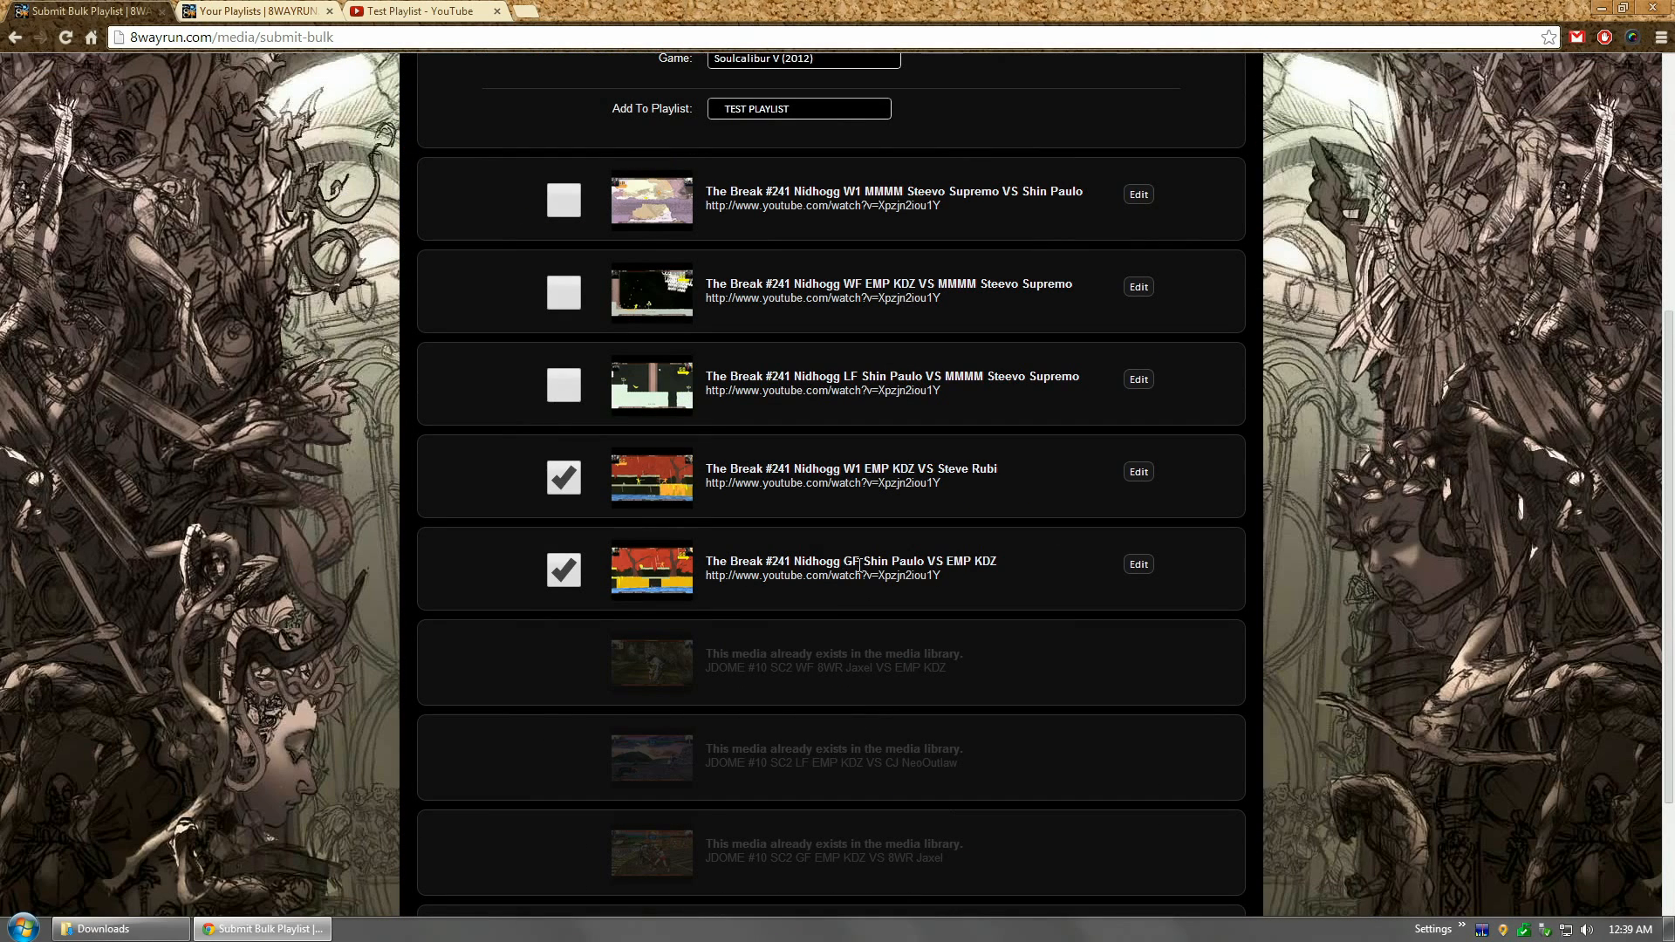
Step: Review the GF and W1 video settings, then save the two ticked videos with Save Media
click(1137, 566)
click(1137, 566)
click(1138, 476)
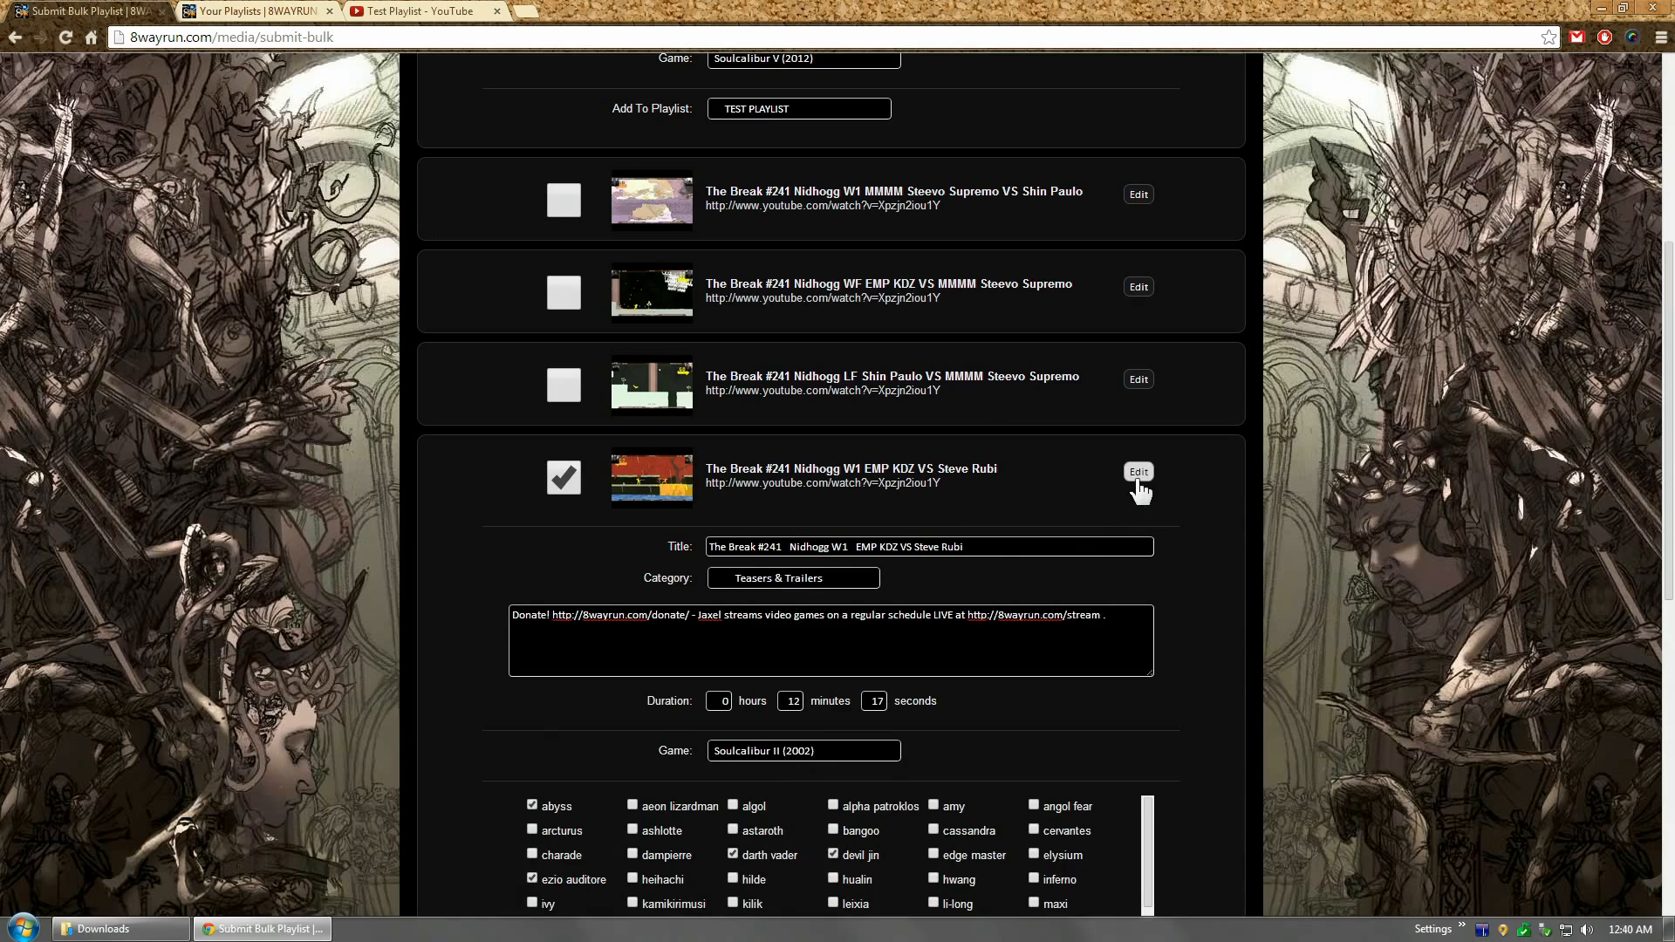
click(1139, 475)
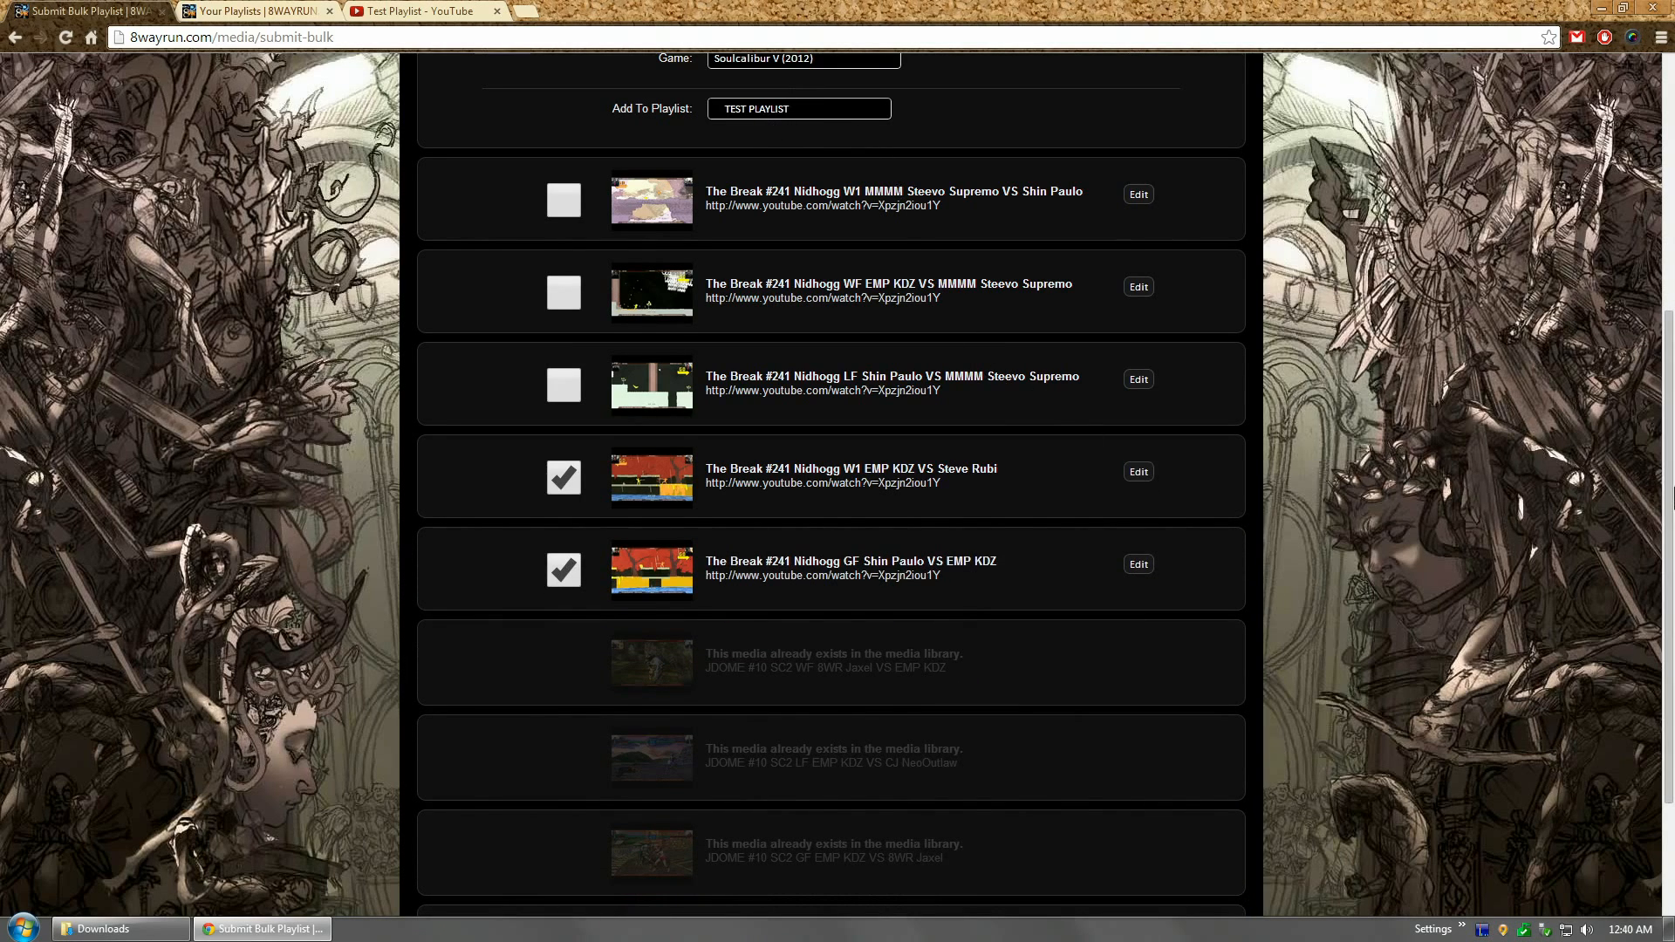
scroll(1030, 549, down, 3)
click(750, 774)
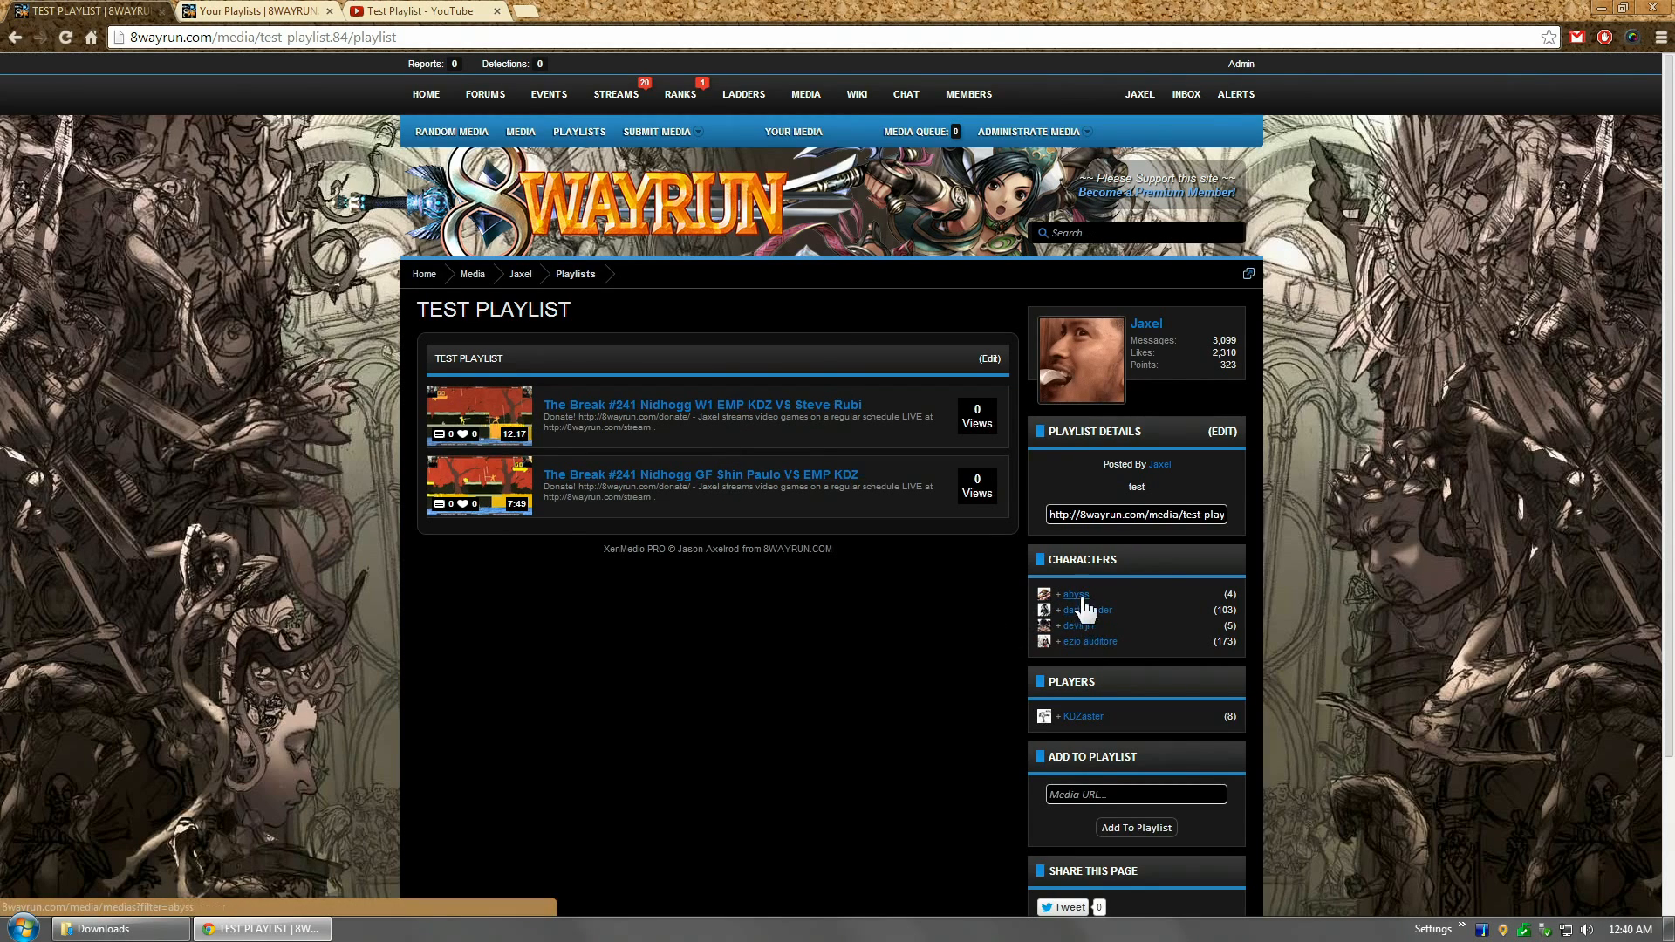
Step: Open the W1 video's page from TEST PLAYLIST in a new tab and pause its playback
middle_click(685, 405)
click(262, 12)
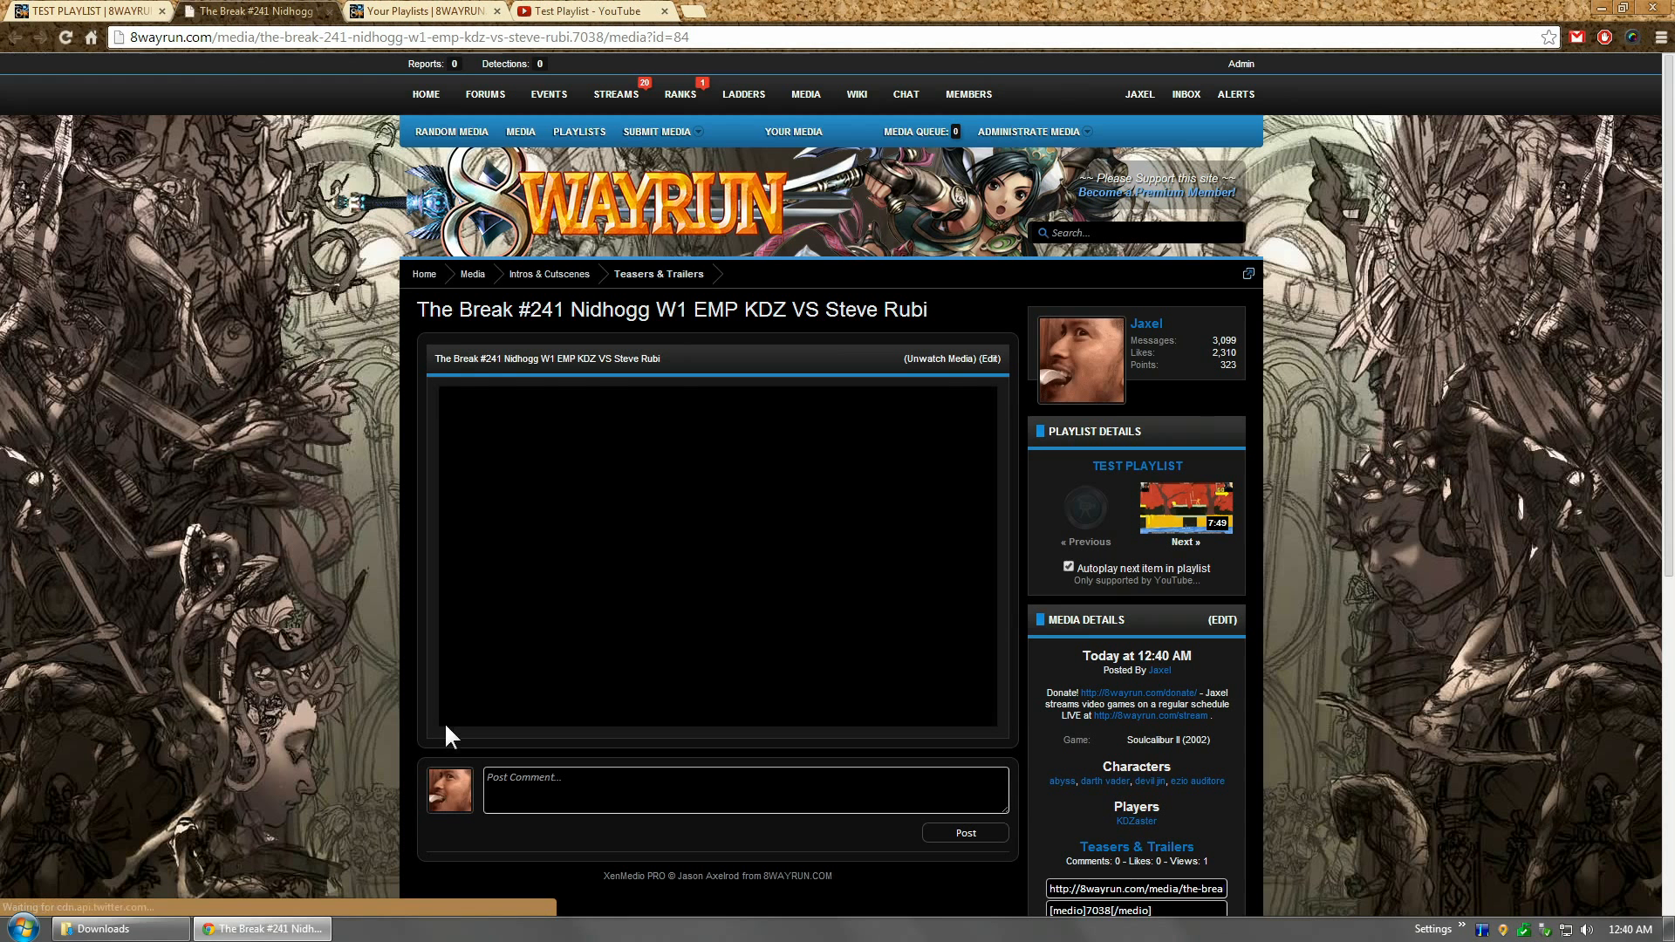
click(460, 717)
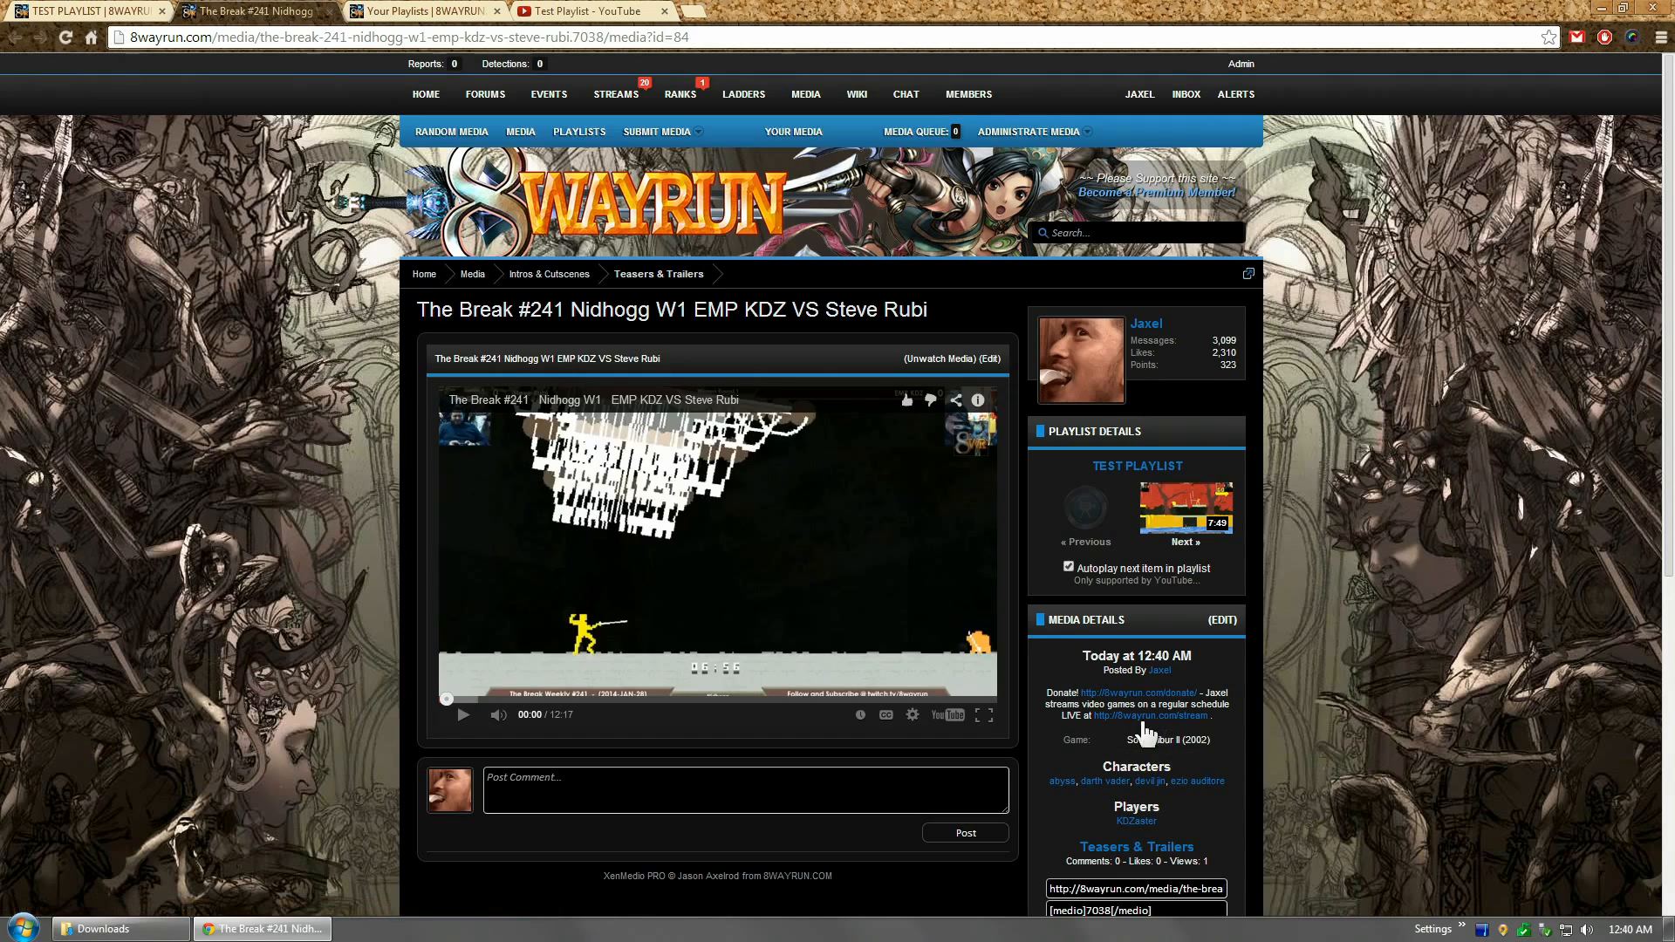
Step: Advance to the next TEST PLAYLIST video, then go back to the TEST PLAYLIST tab
click(1151, 511)
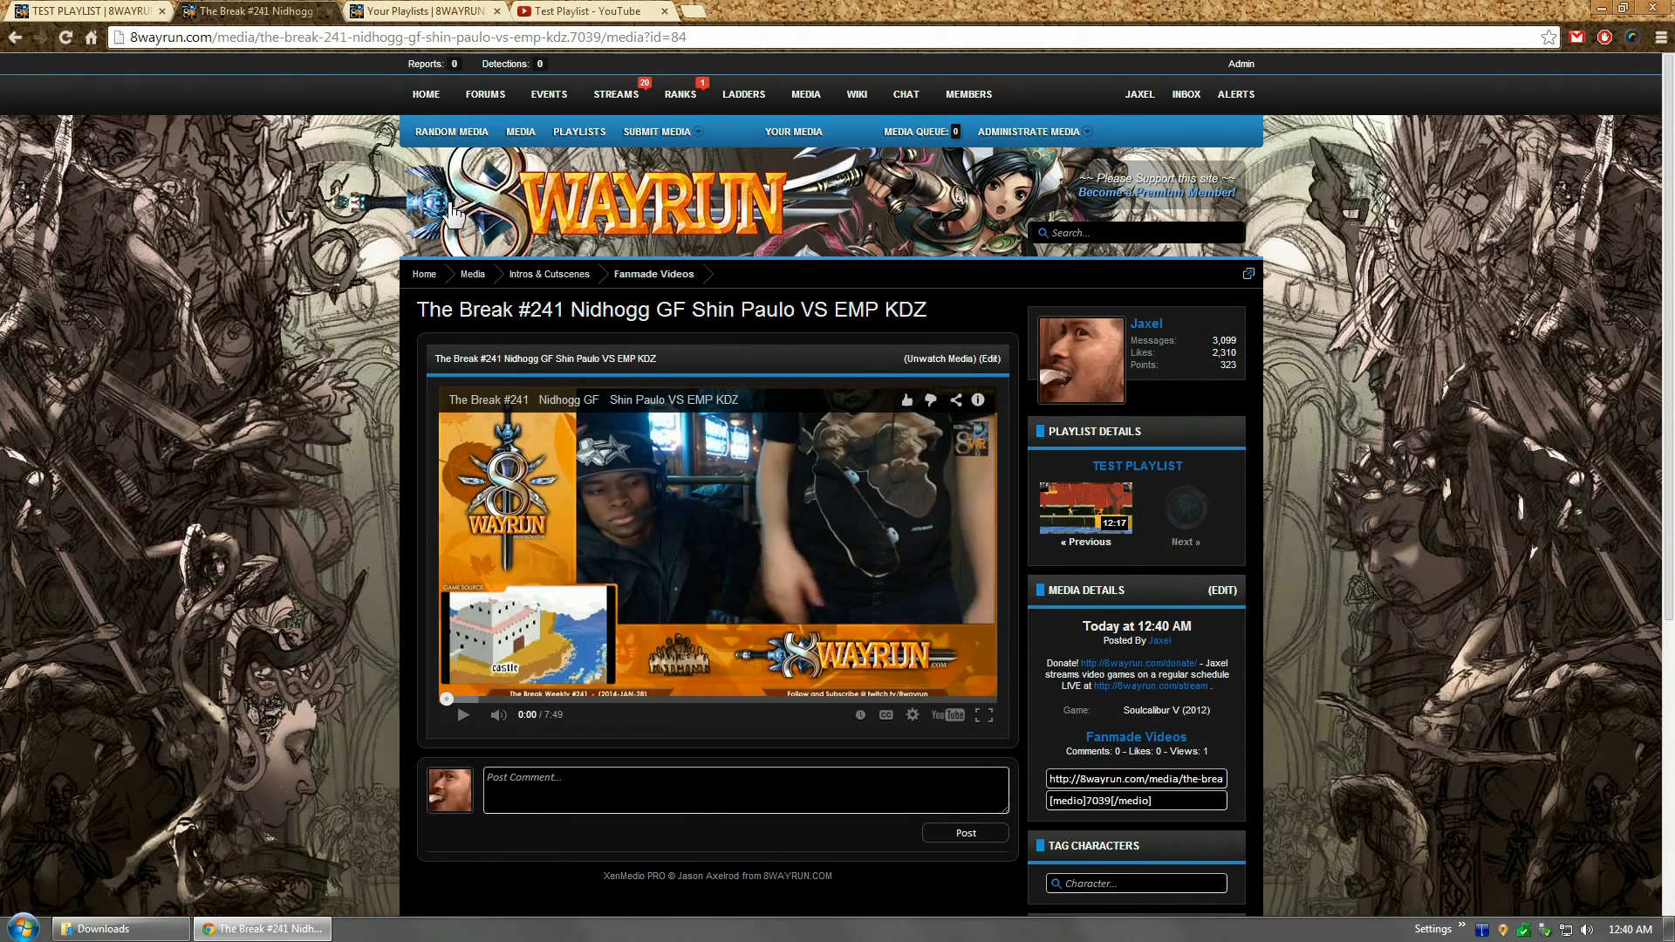
click(657, 132)
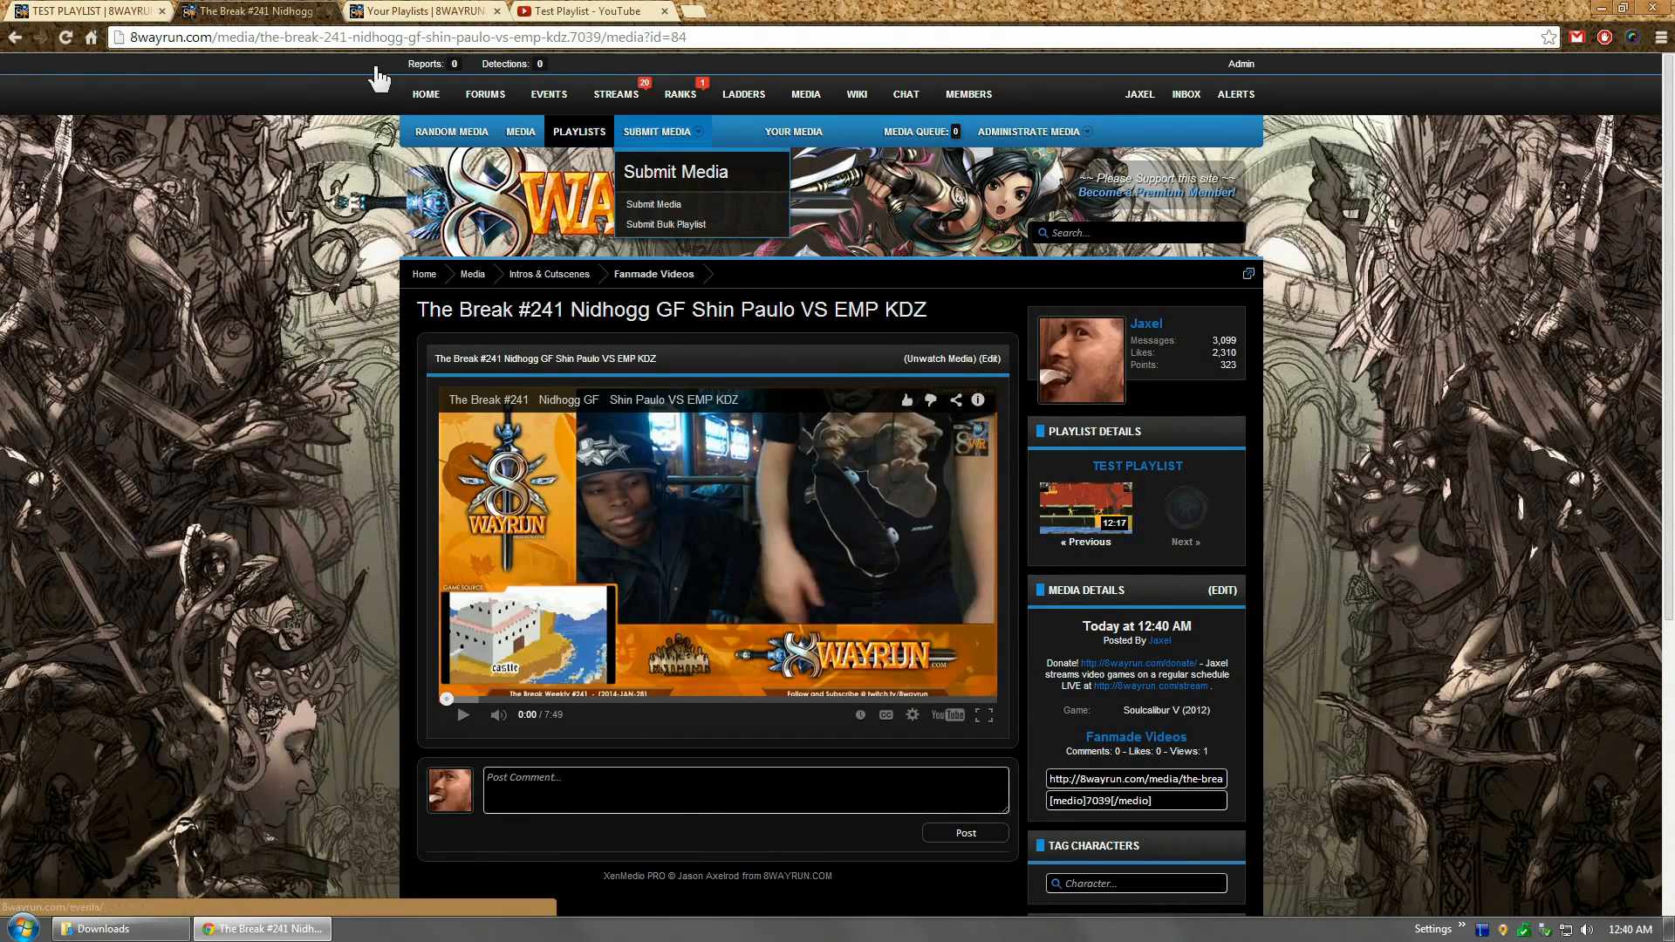
click(109, 10)
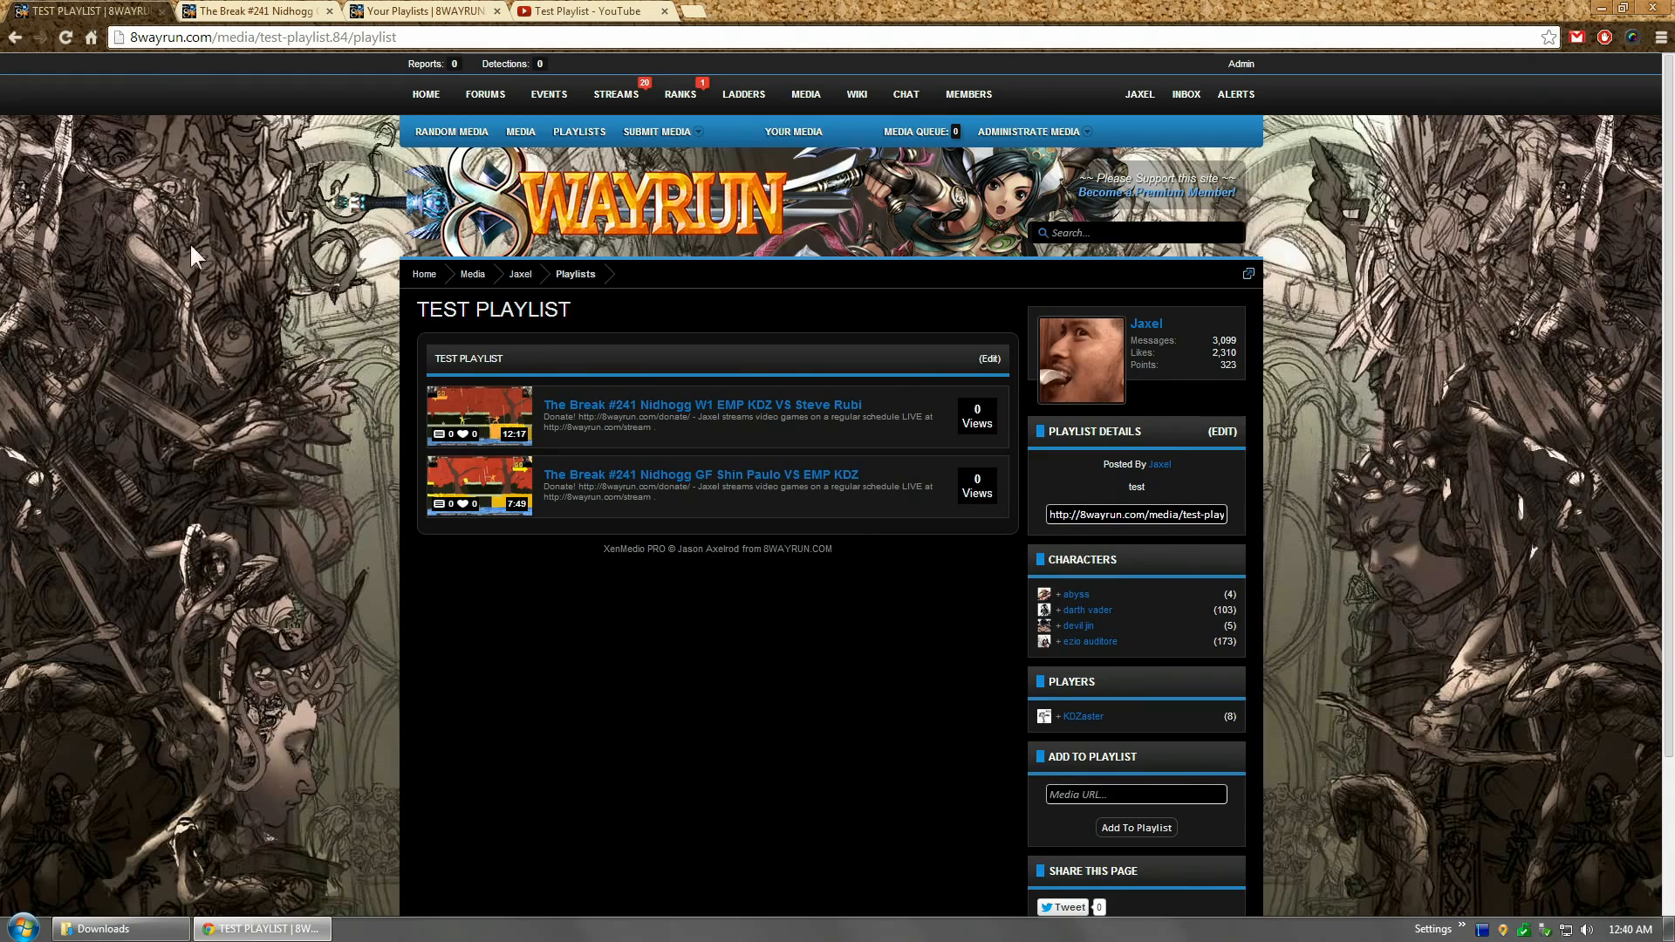